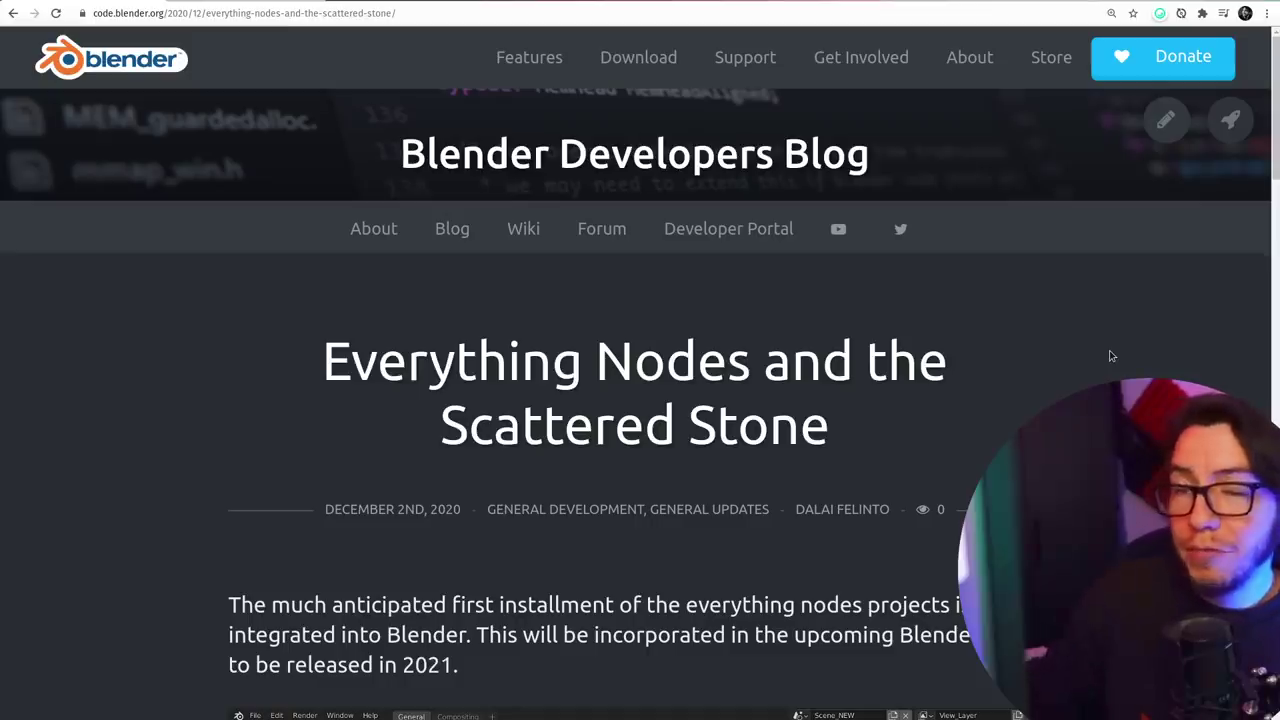
Read through the Everything Nodes and the Scattered Stone article, examining the pebble scattering node setup and the trees and flowers sample.
scroll(1110, 356, "down", 1)
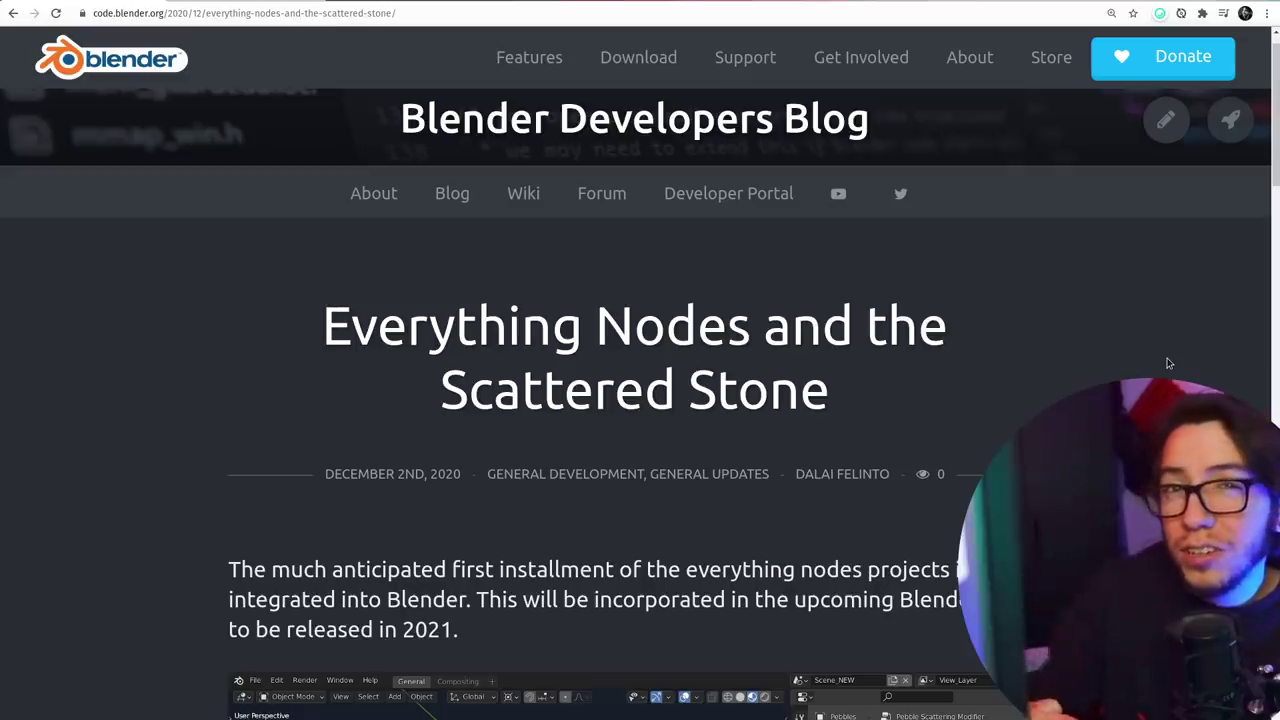
scroll(1168, 363, "down", 1)
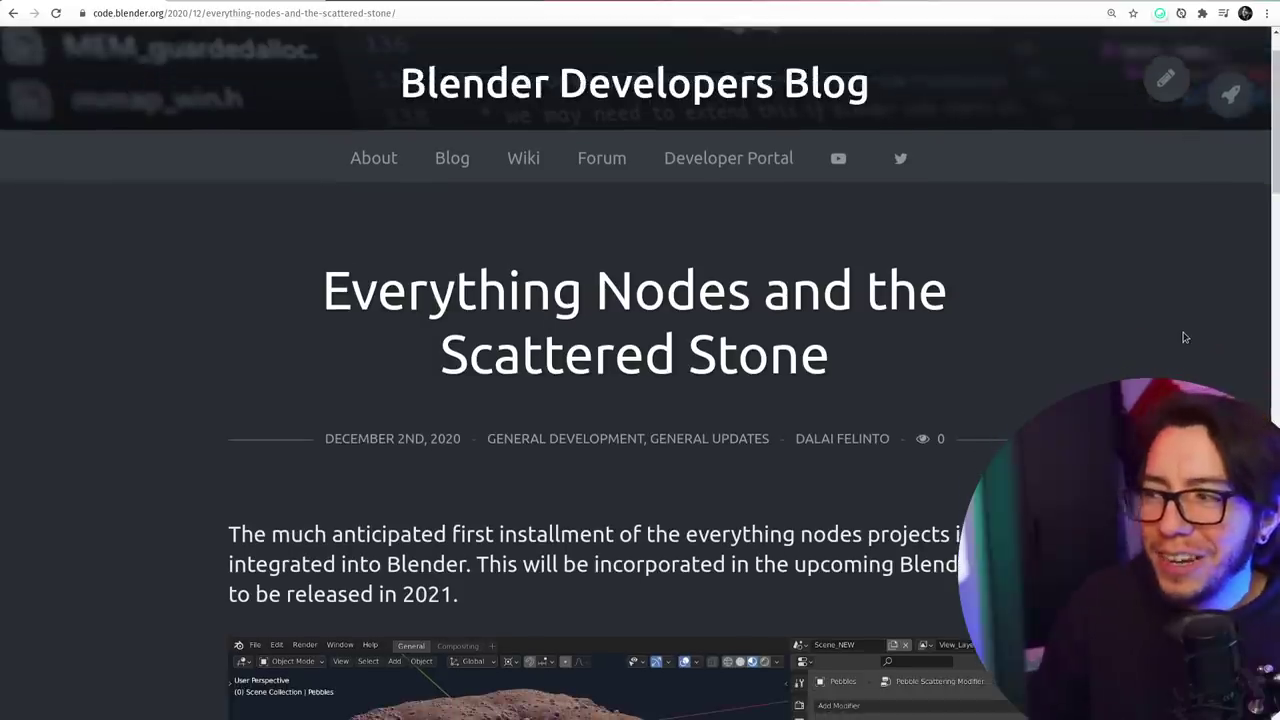
scroll(1172, 340, "down", 3)
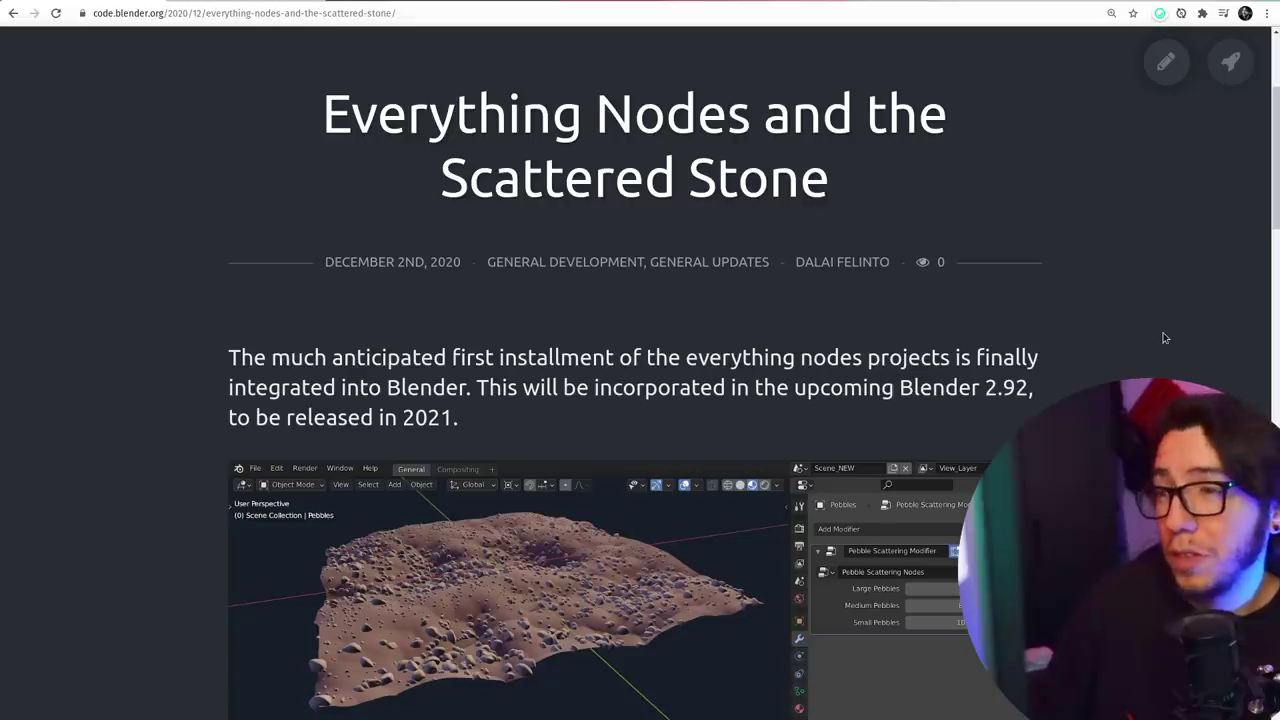
scroll(1166, 335, "down", 1)
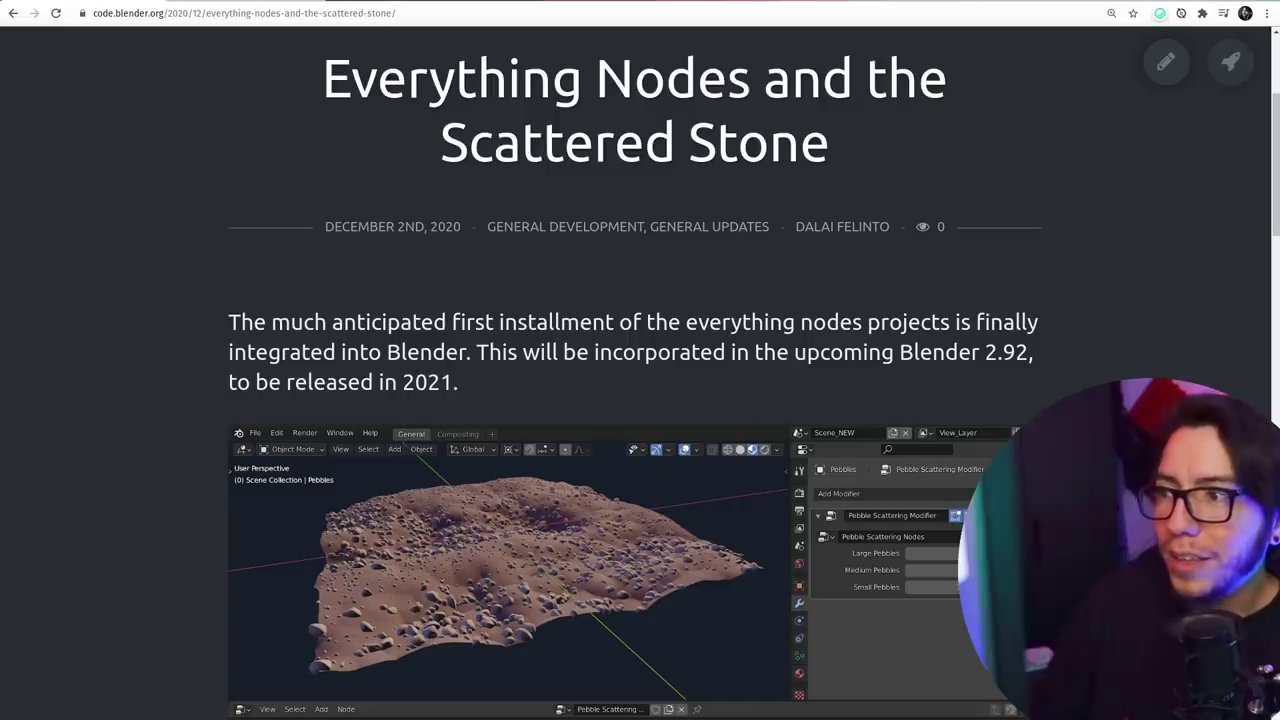
scroll(282, 264, "down", 2)
scroll(898, 232, "up", 1)
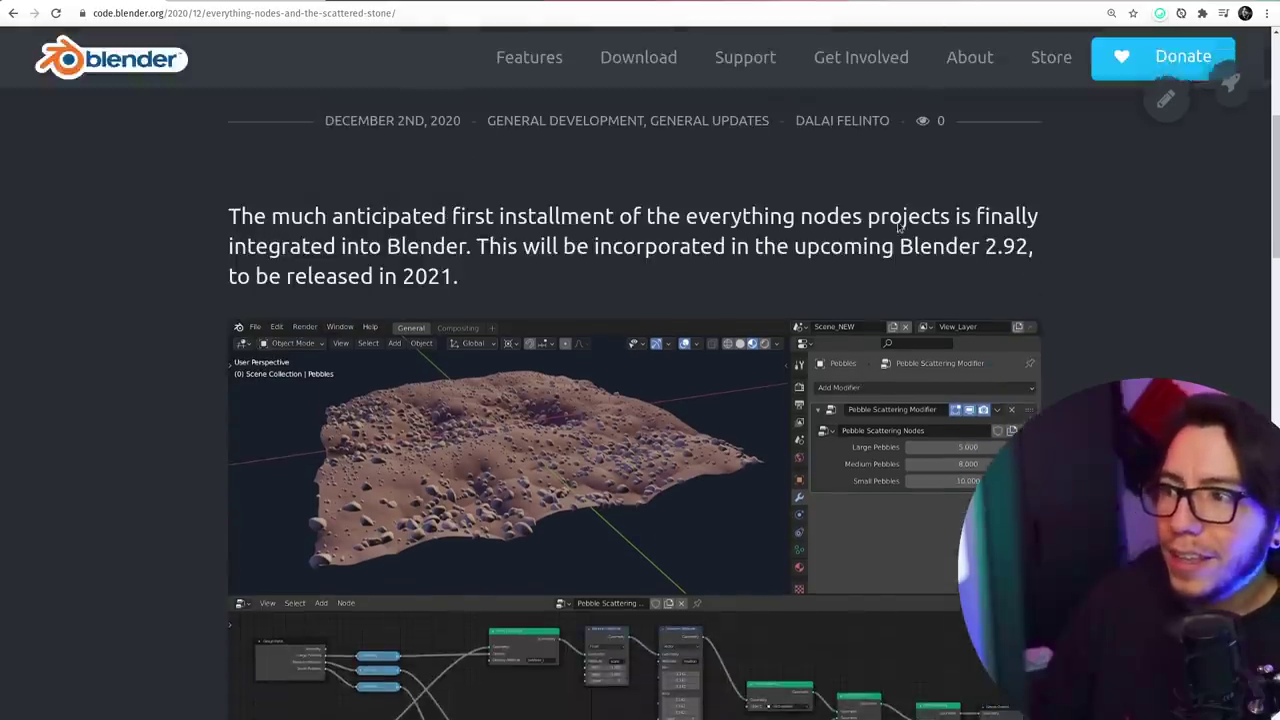
scroll(1136, 234, "down", 3)
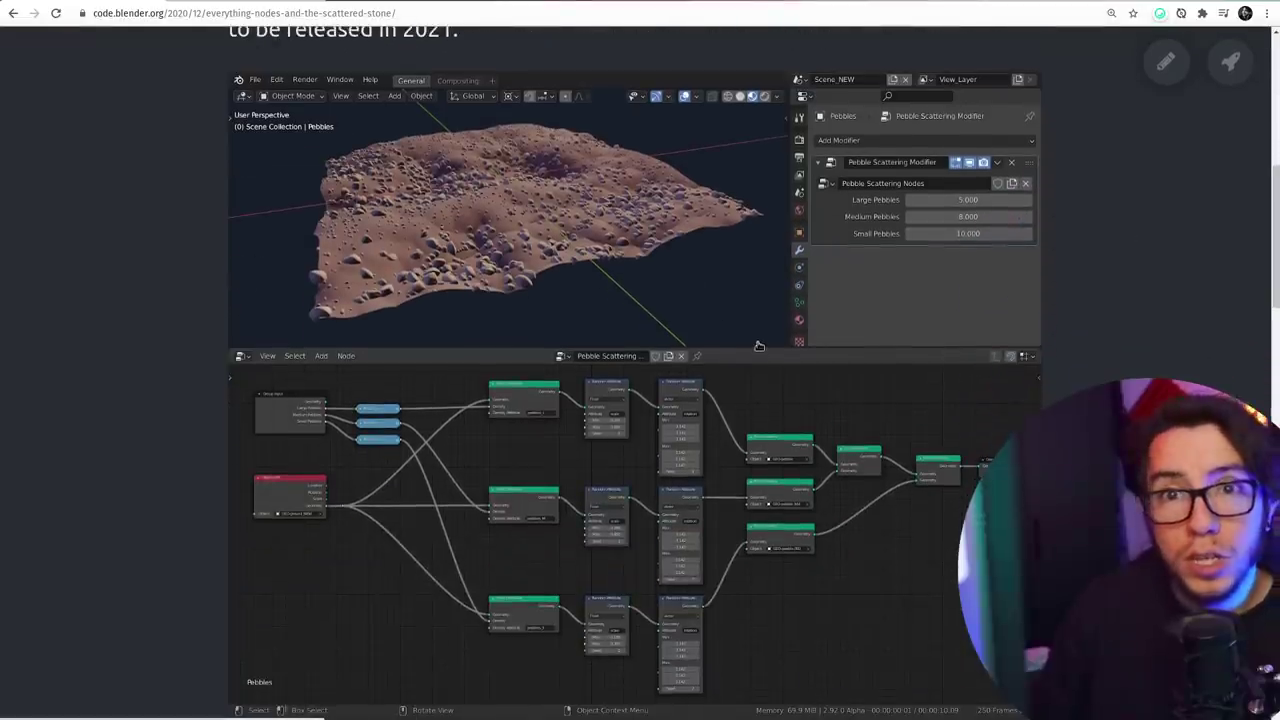
scroll(759, 345, "down", 3)
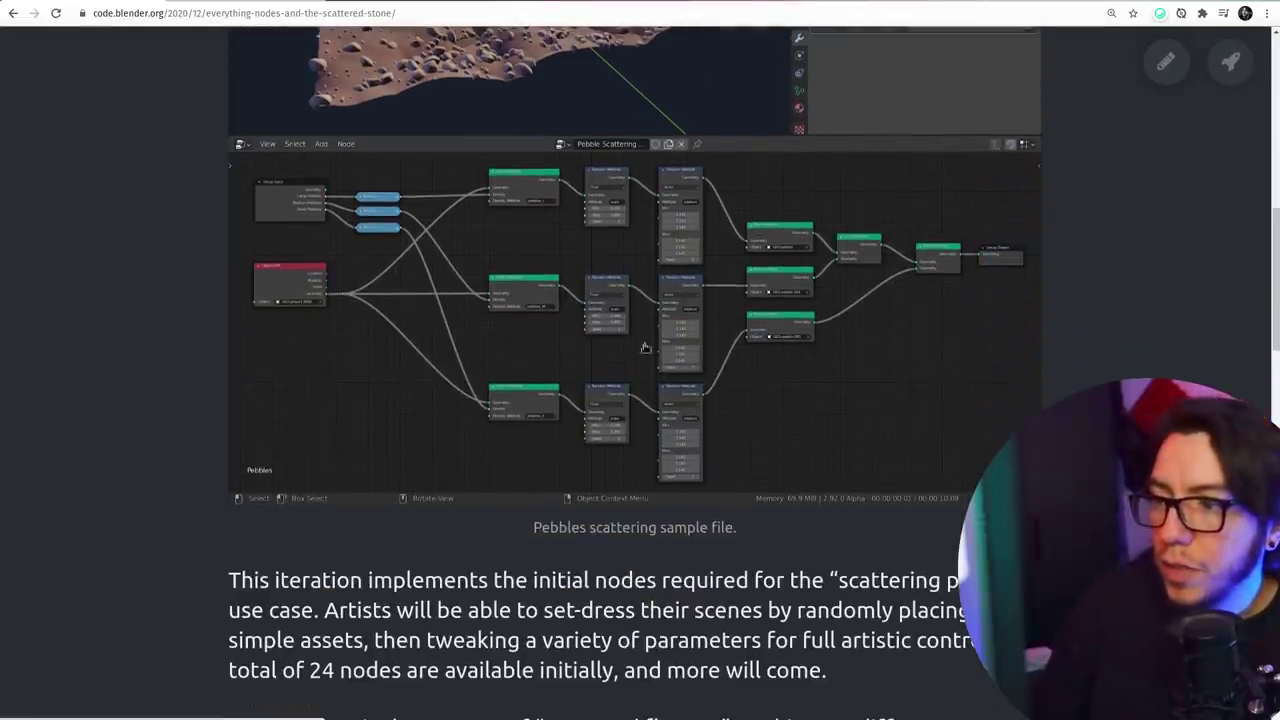
scroll(1040, 362, "down", 4)
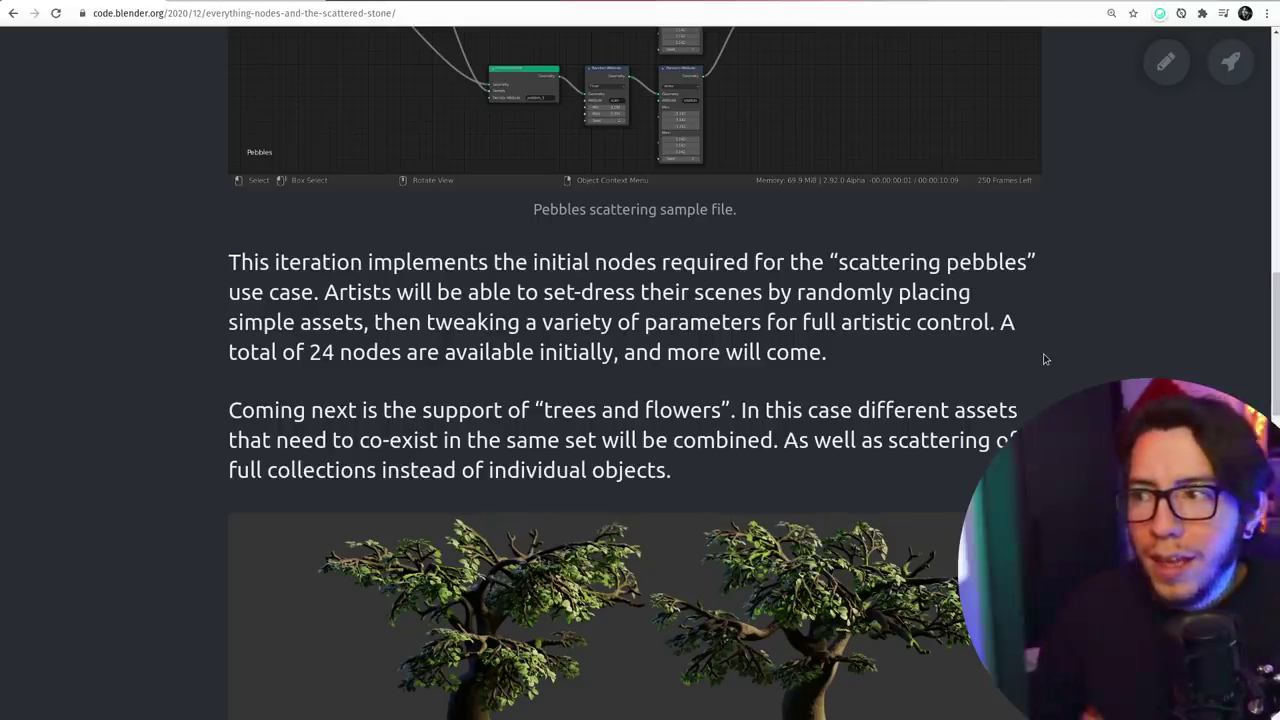
scroll(1045, 359, "down", 5)
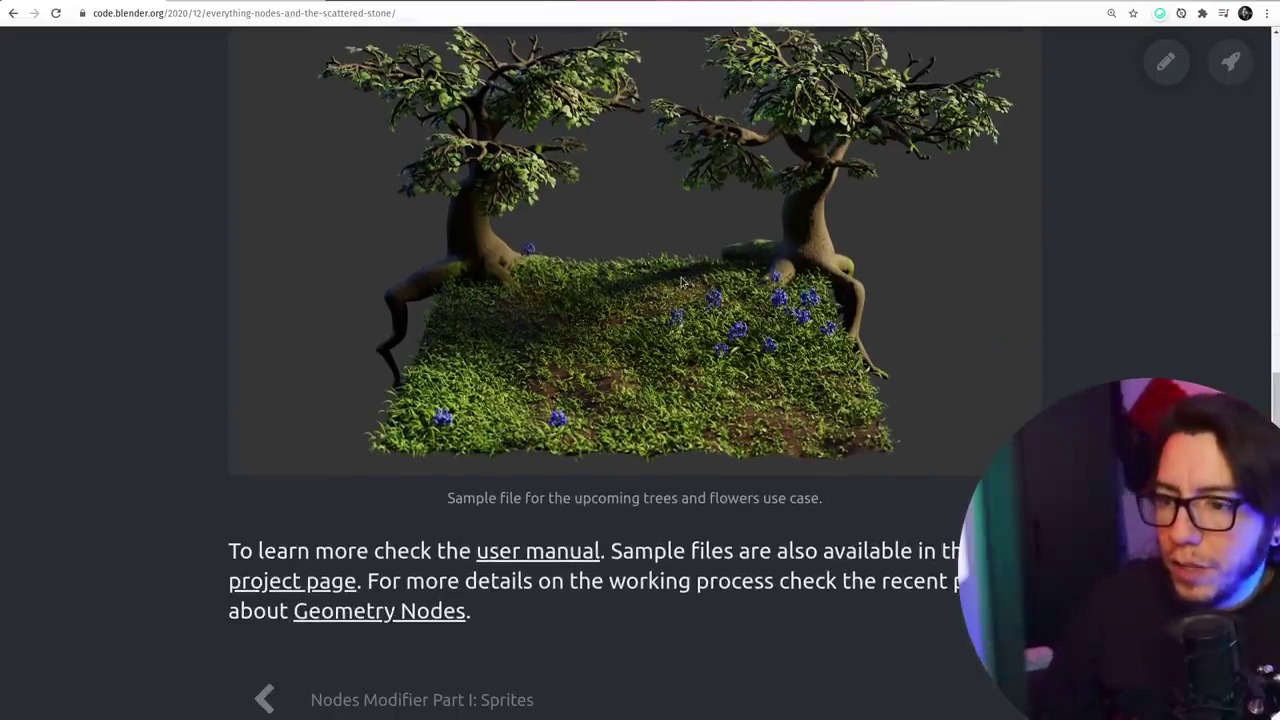
scroll(974, 297, "up", 9)
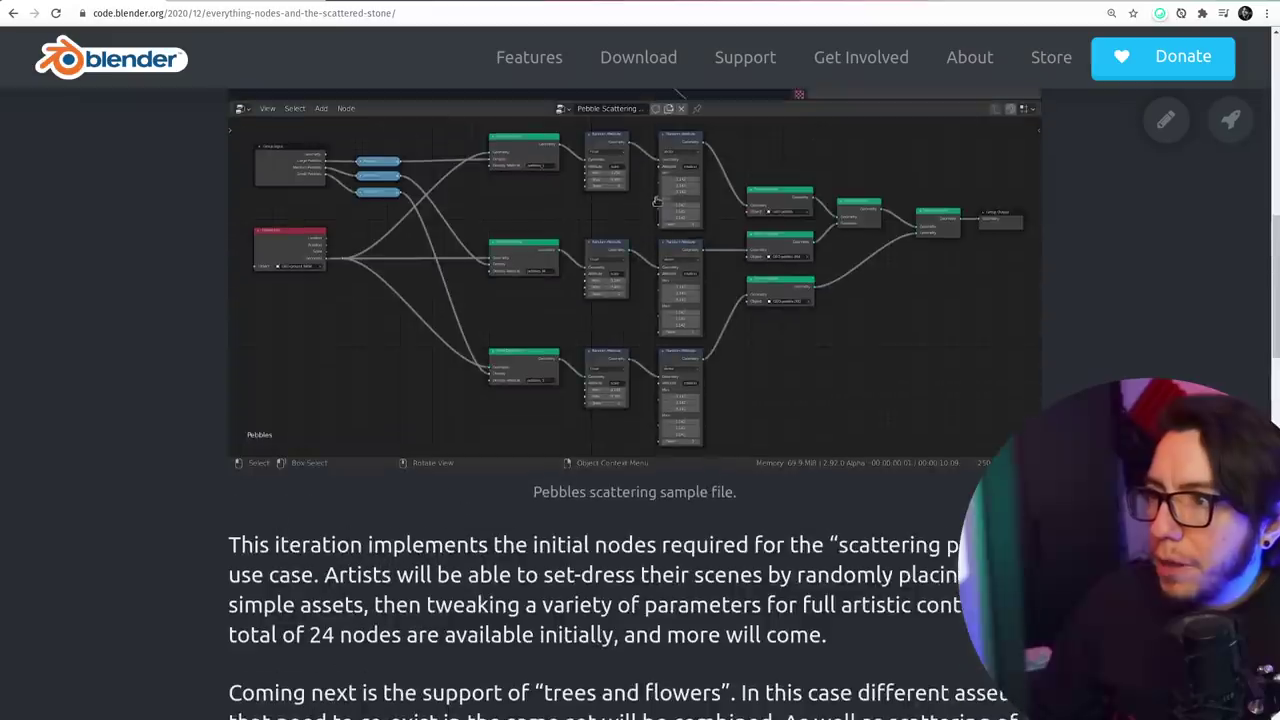
scroll(650, 290, "up", 2)
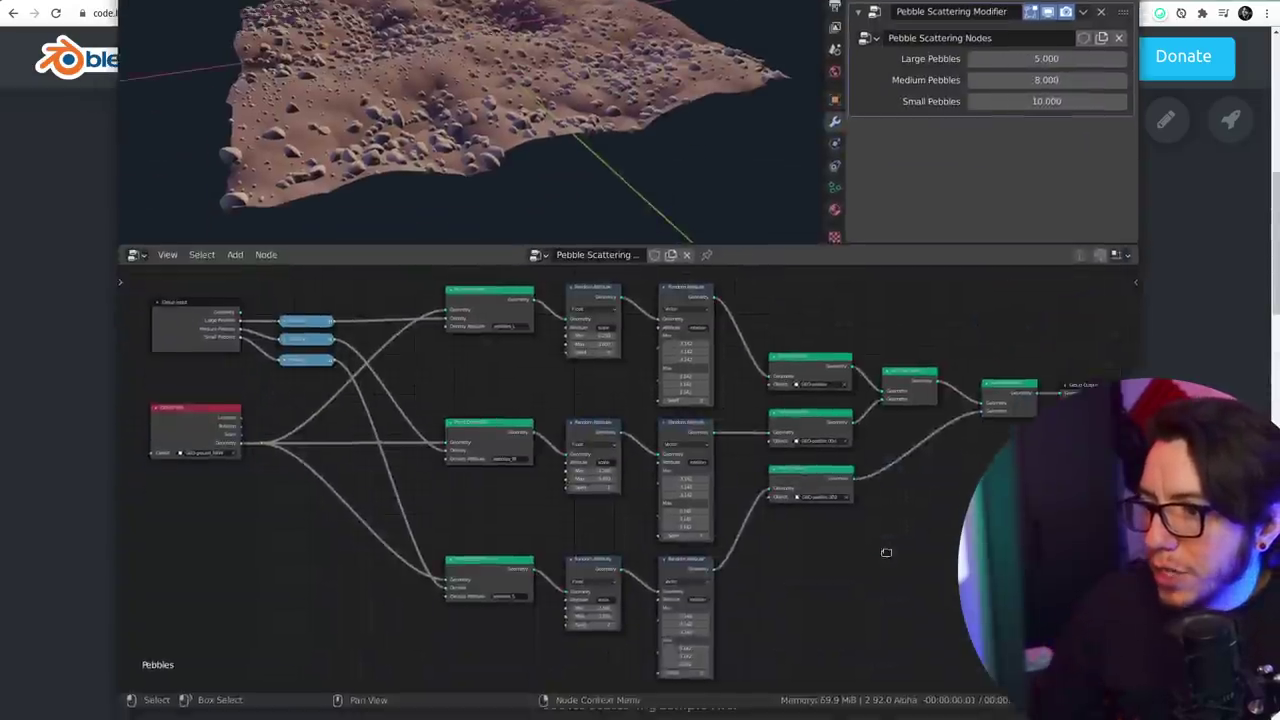
Switch to Blender and create a new file from the General template.
left_click_drag(886, 552, 764, 661)
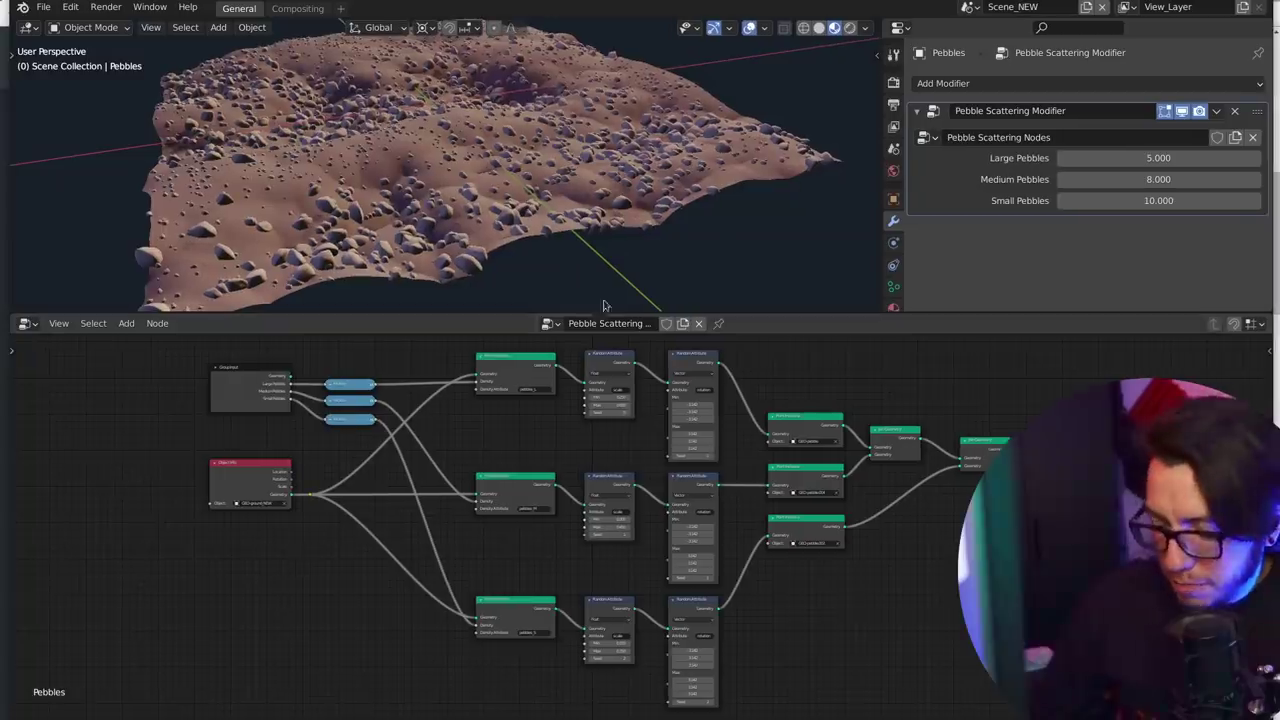
key("ctrl+n")
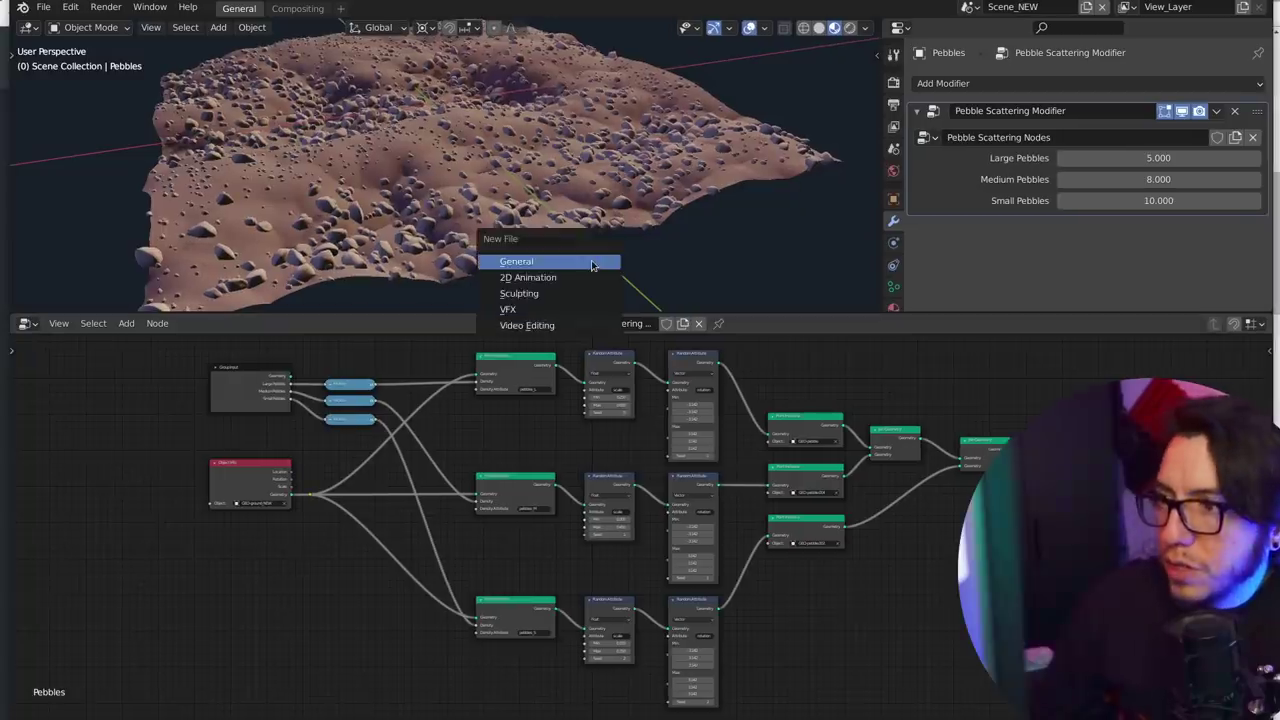
left_click(591, 262)
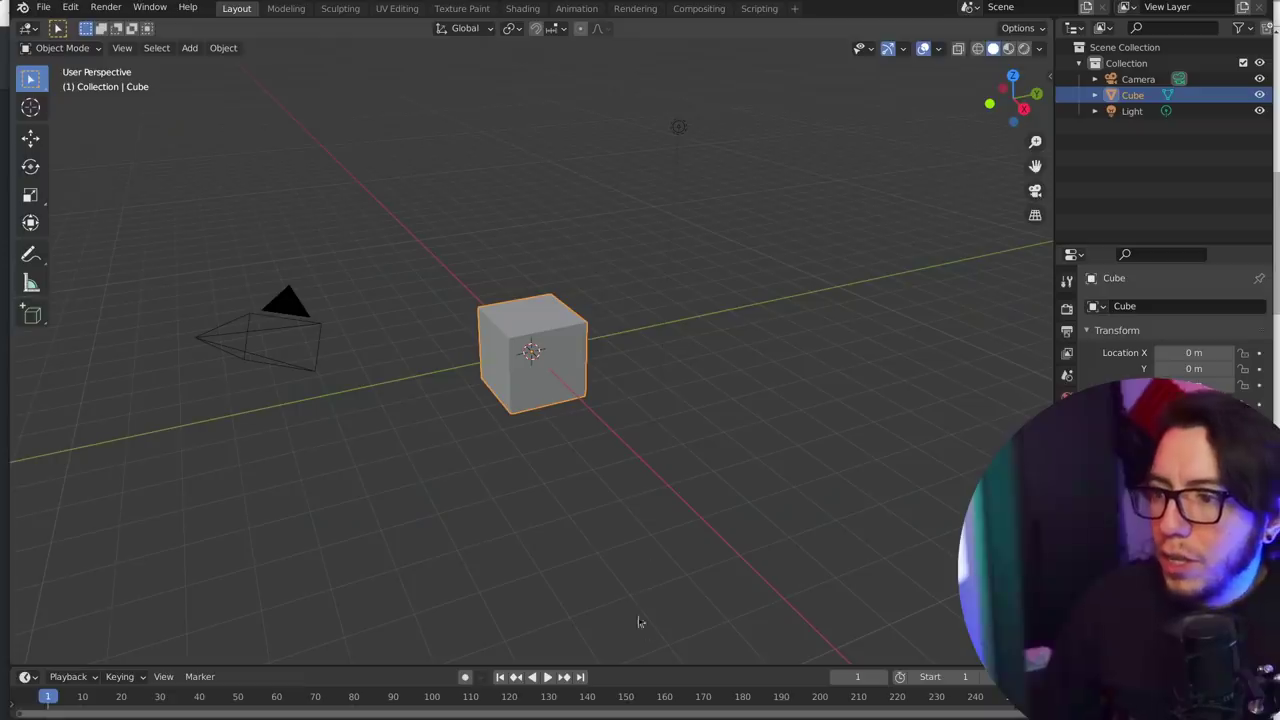
Enlarge the timeline and properties areas, and add a Geometry Nodes modifier to the default cube.
left_click_drag(676, 662, 676, 618)
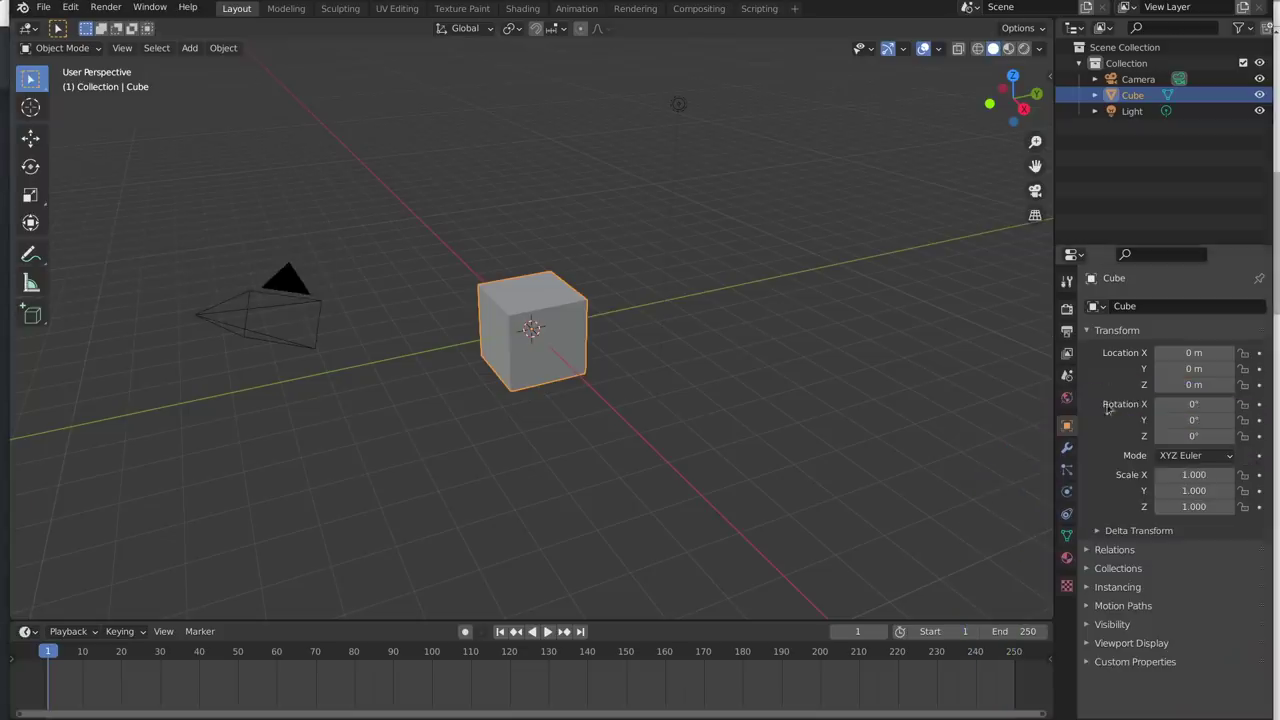
left_click_drag(1099, 243, 1099, 140)
left_click(1066, 345)
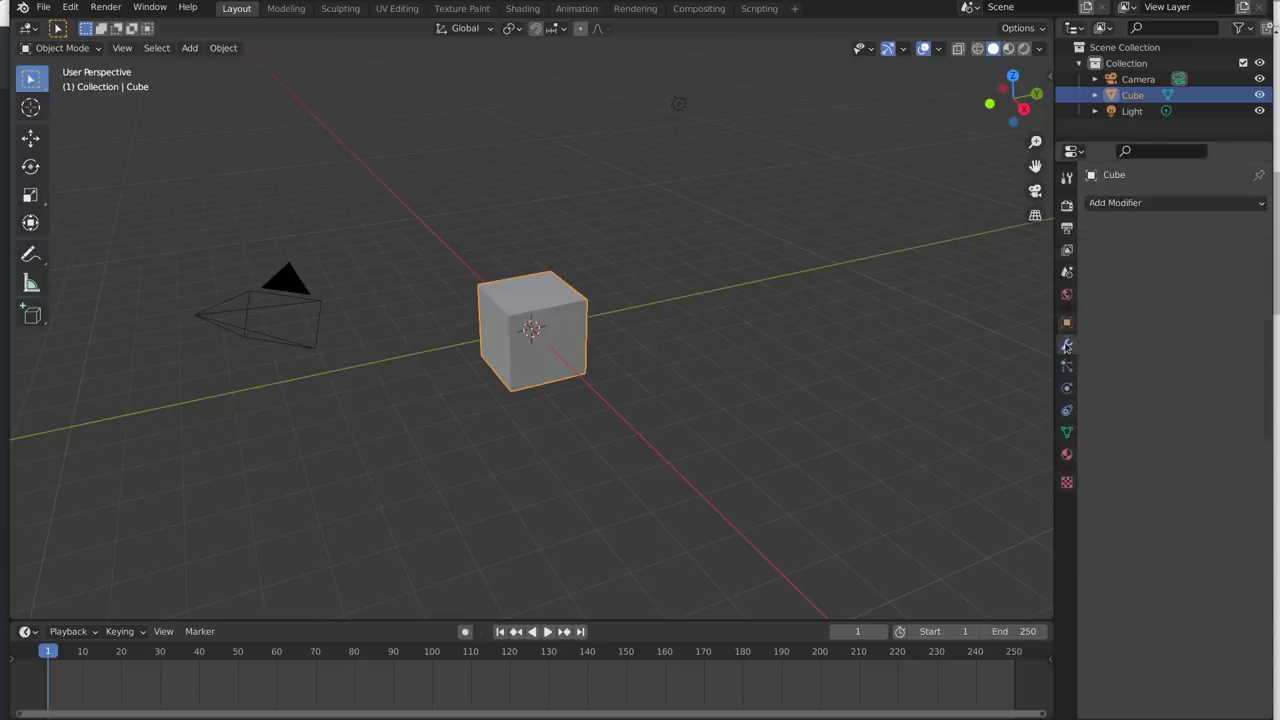
left_click(1107, 204)
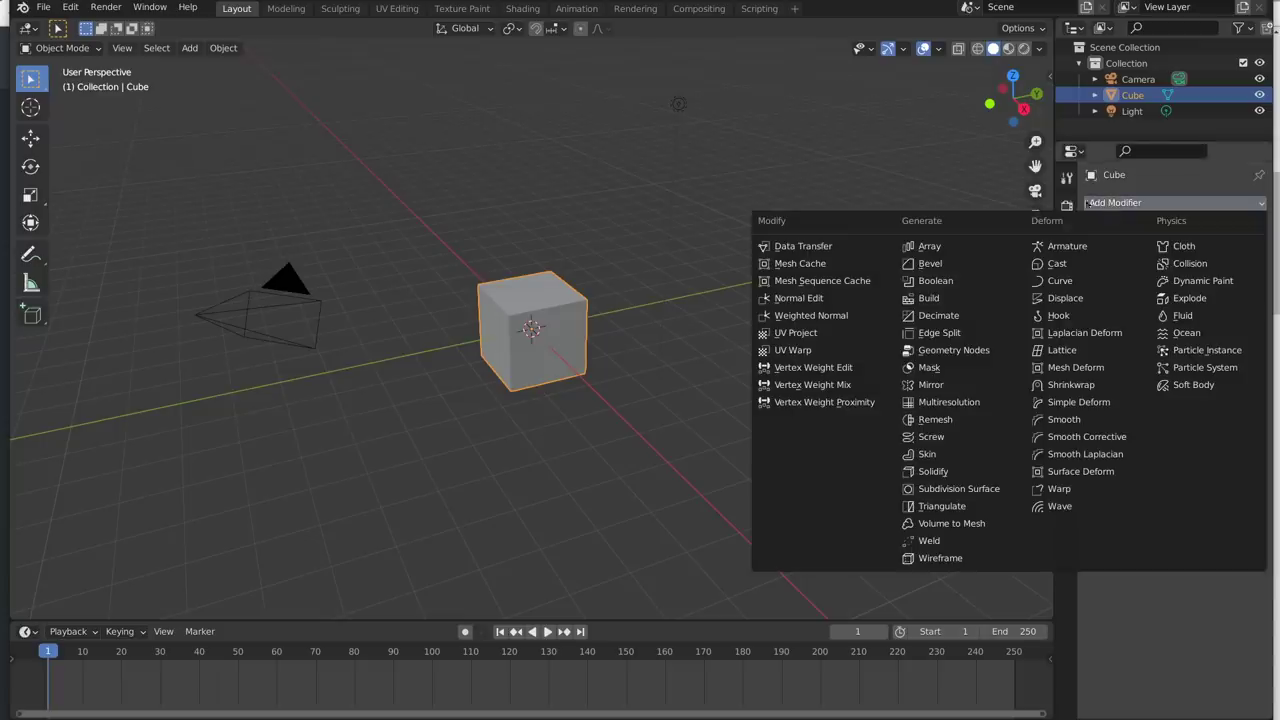
left_click(948, 354)
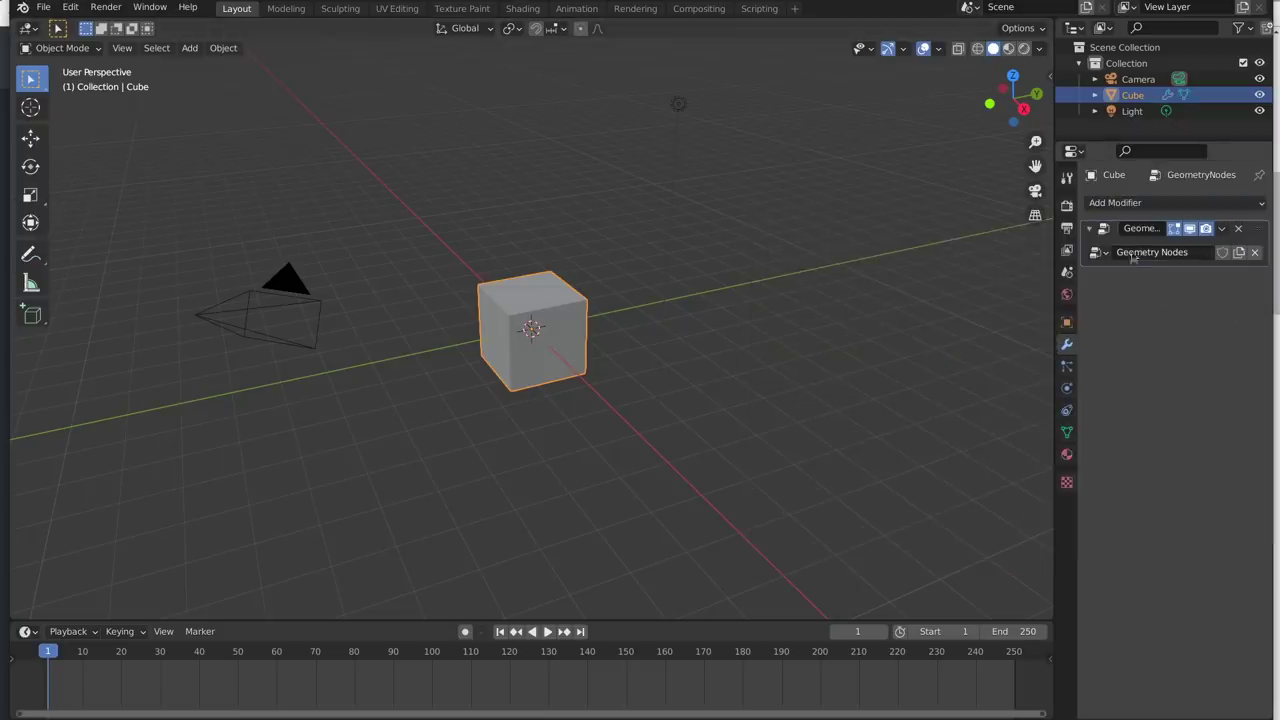
left_click(1098, 253)
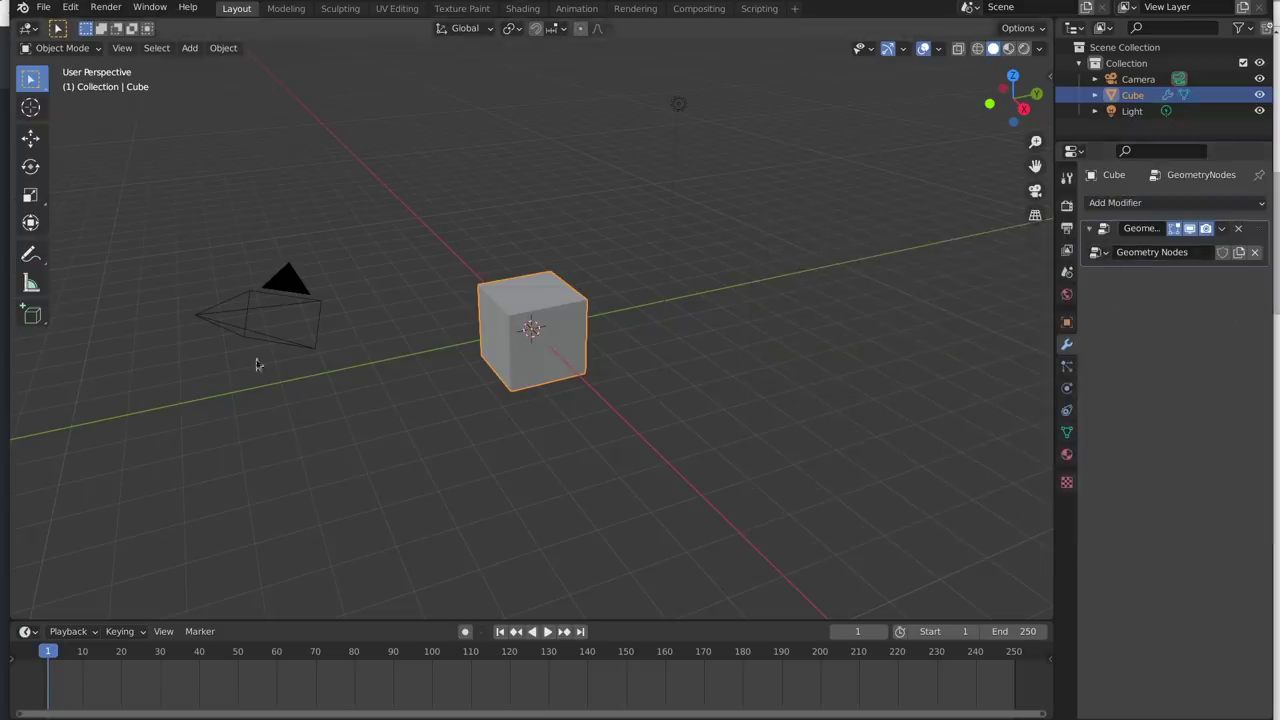
Split the 3D viewport horizontally and turn the lower area into a Geometry Node Editor showing the cube's node tree.
left_click_drag(14, 616, 20, 308)
left_click(27, 318)
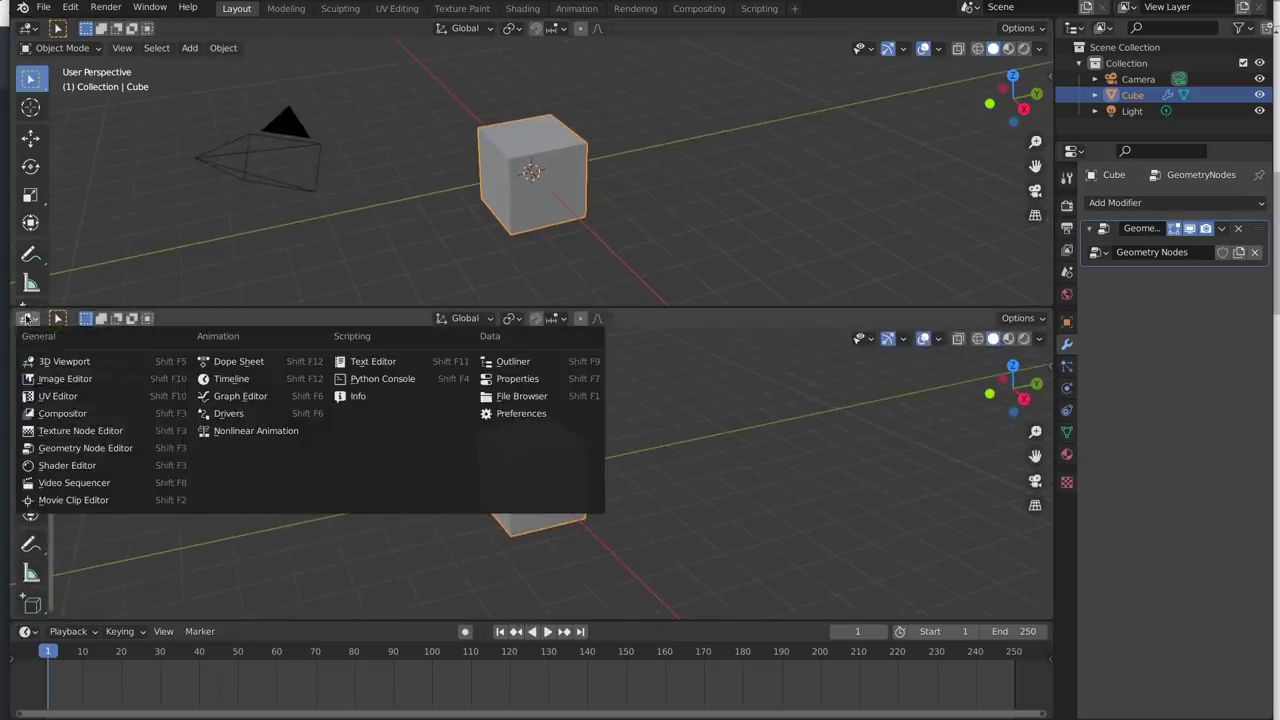
left_click(82, 449)
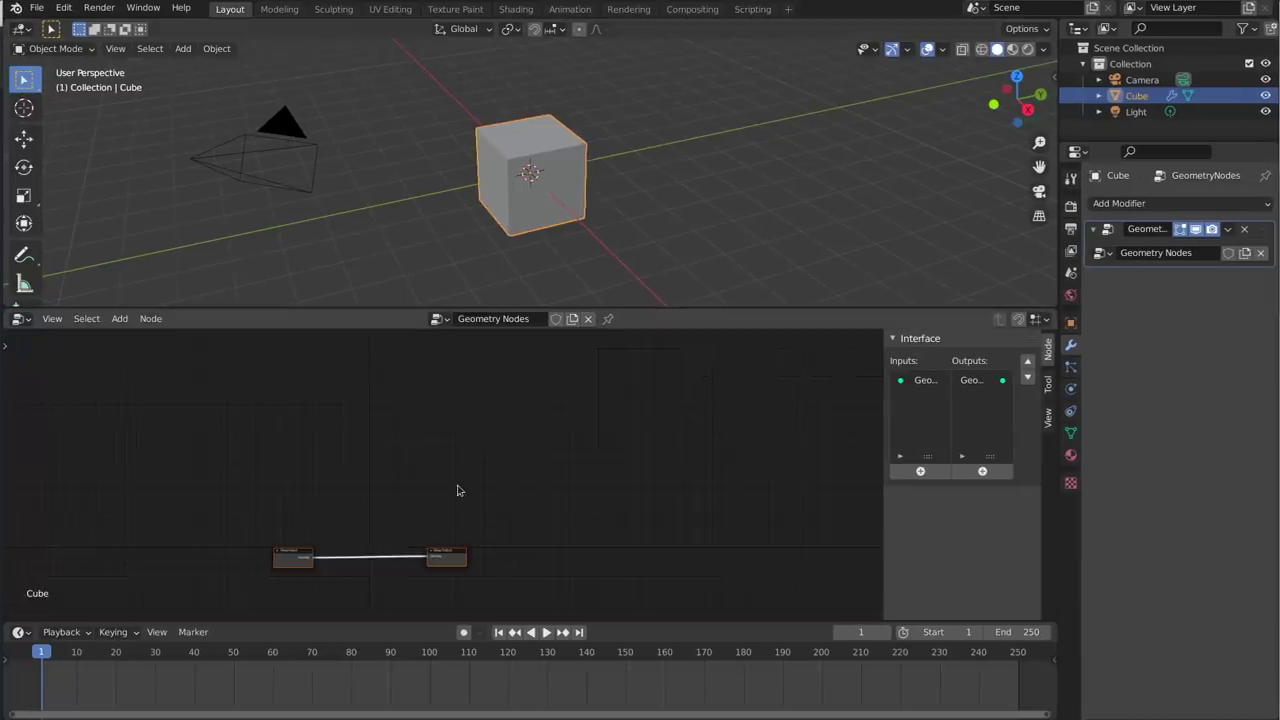
key("Home")
scroll(425, 515, "up", 4)
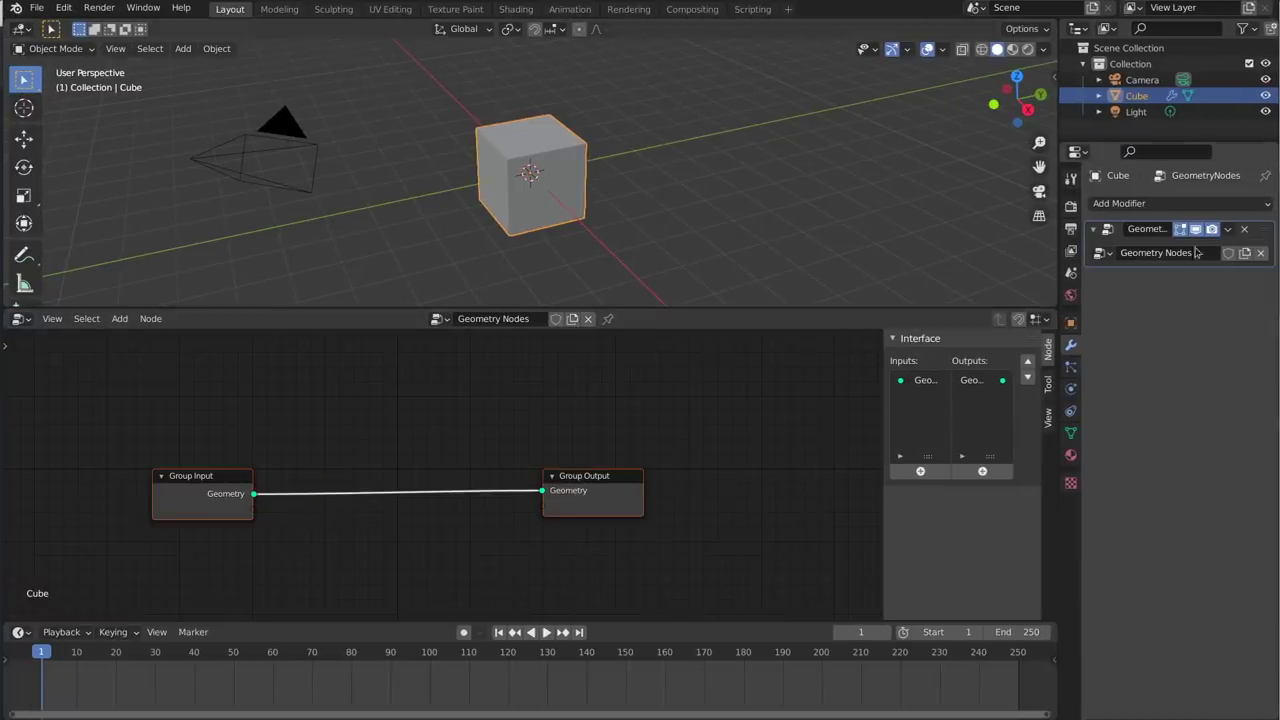
Add a Bevel modifier to the cube after the Geometry Nodes modifier, and make the Geometry Nodes modifier active again.
left_click_drag(1058, 240, 986, 245)
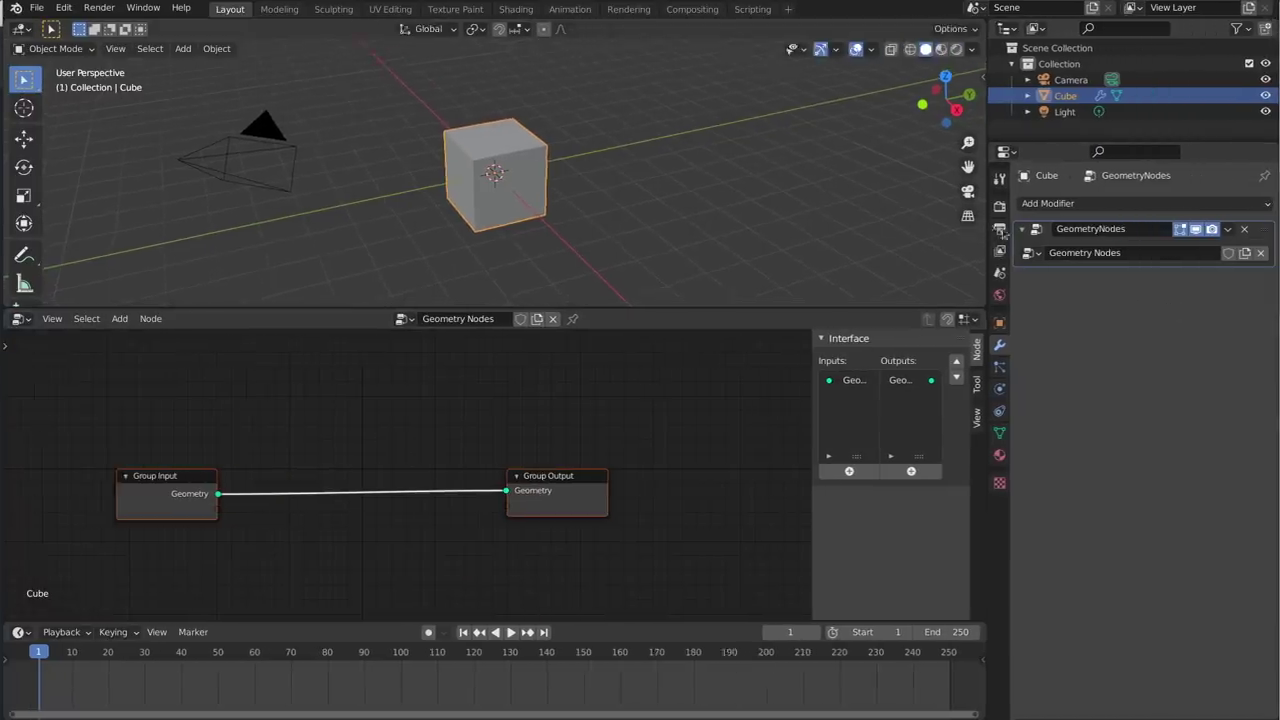
left_click(1089, 204)
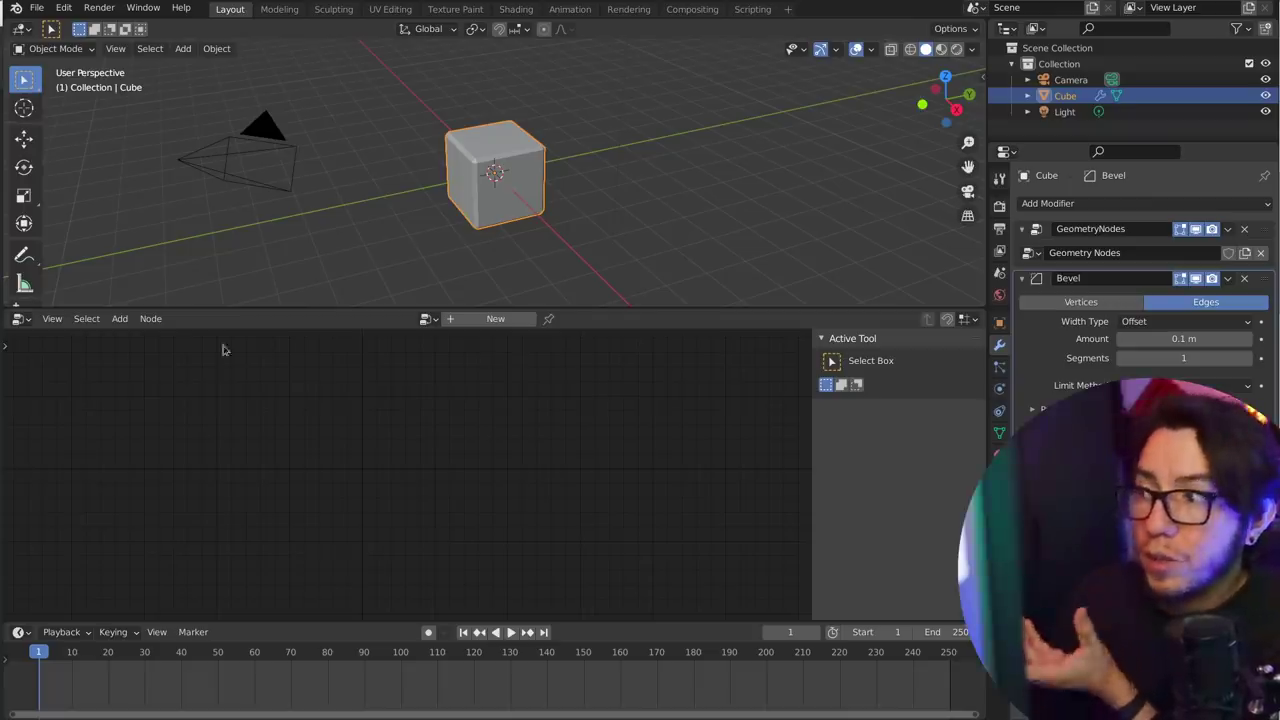
left_click(1027, 250)
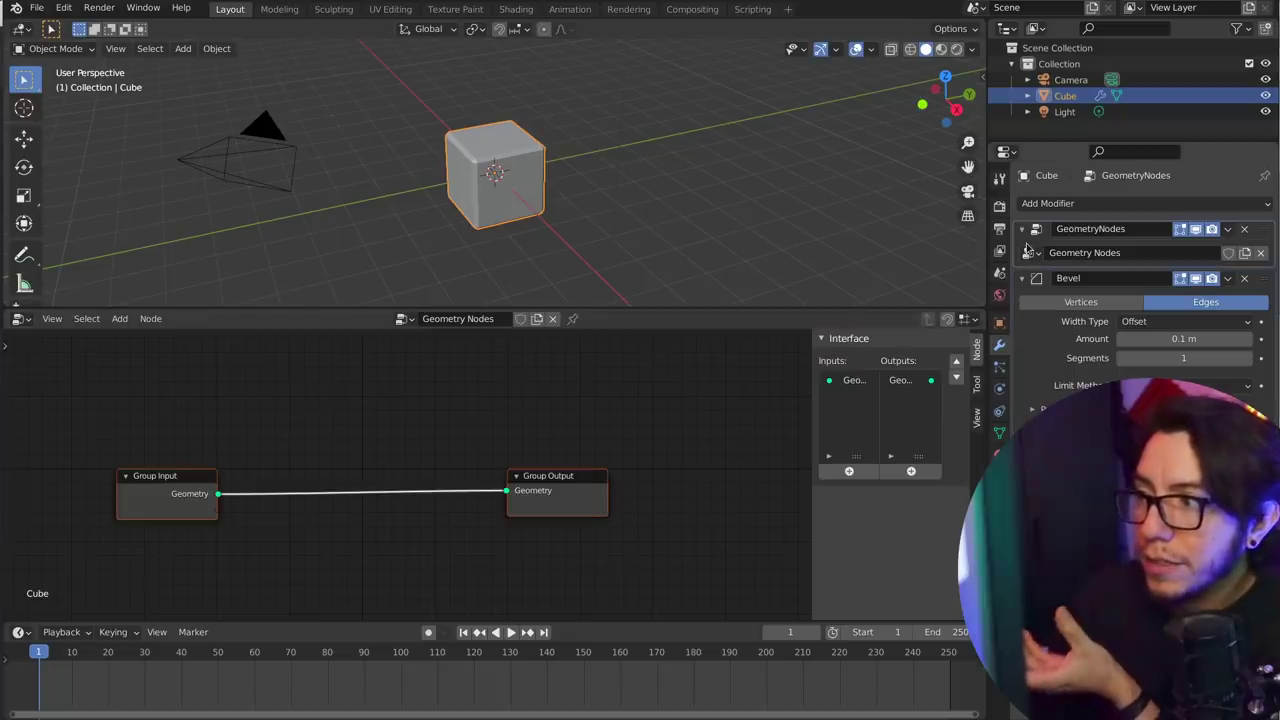
Insert a Subdivision Surface node on the link between Group Input and Group Output in the cube's geometry node tree.
scroll(226, 498, "up", 1)
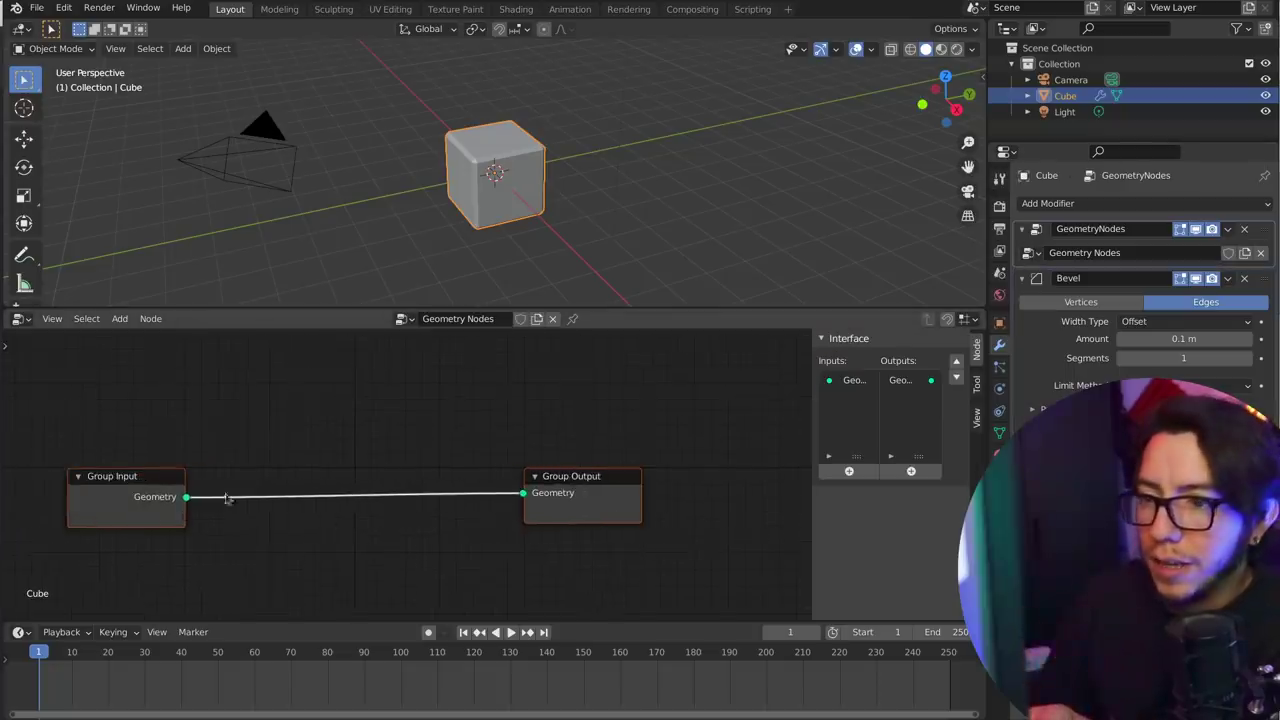
middle_click_drag(318, 534, 342, 514)
left_click(341, 513)
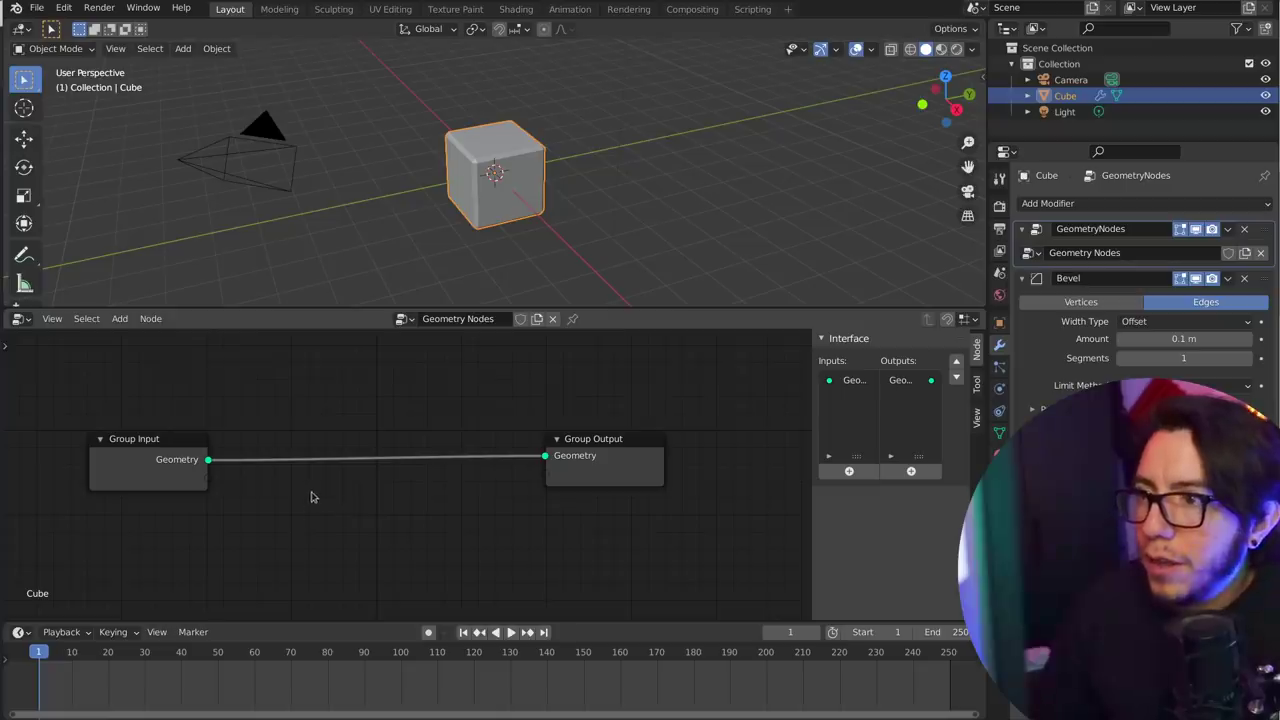
key("shift+a")
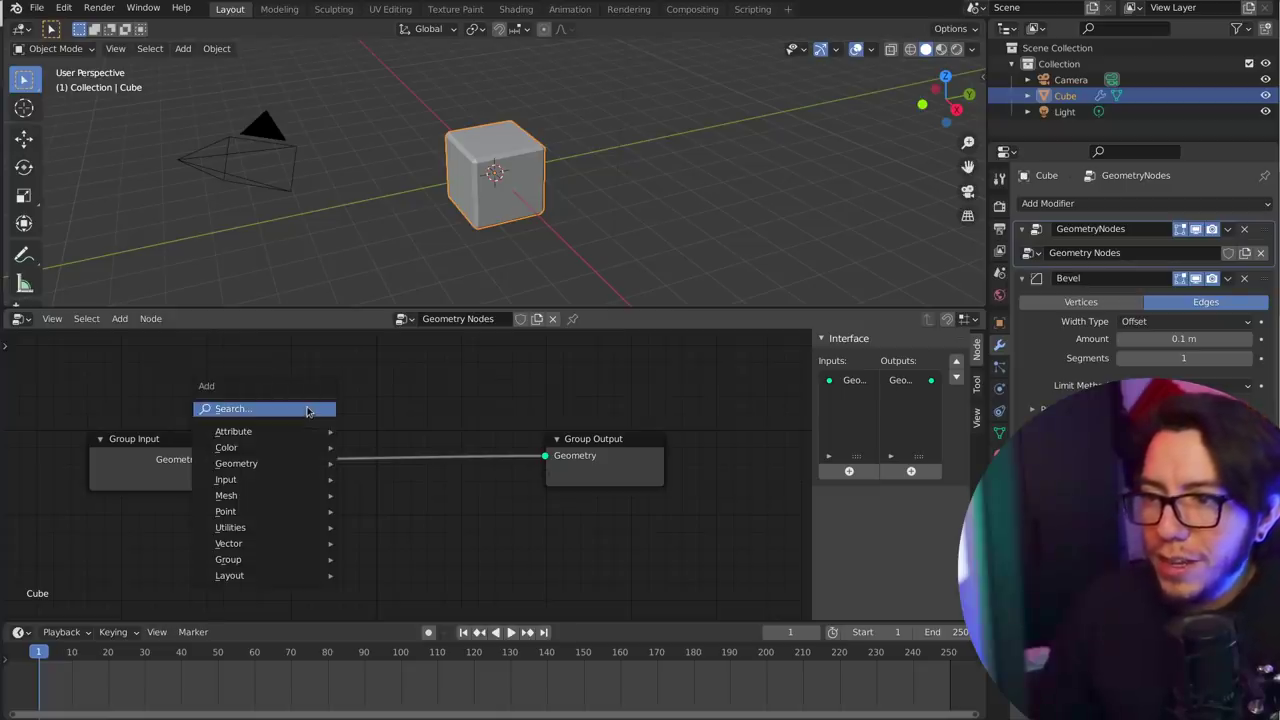
mouse_move(248, 433)
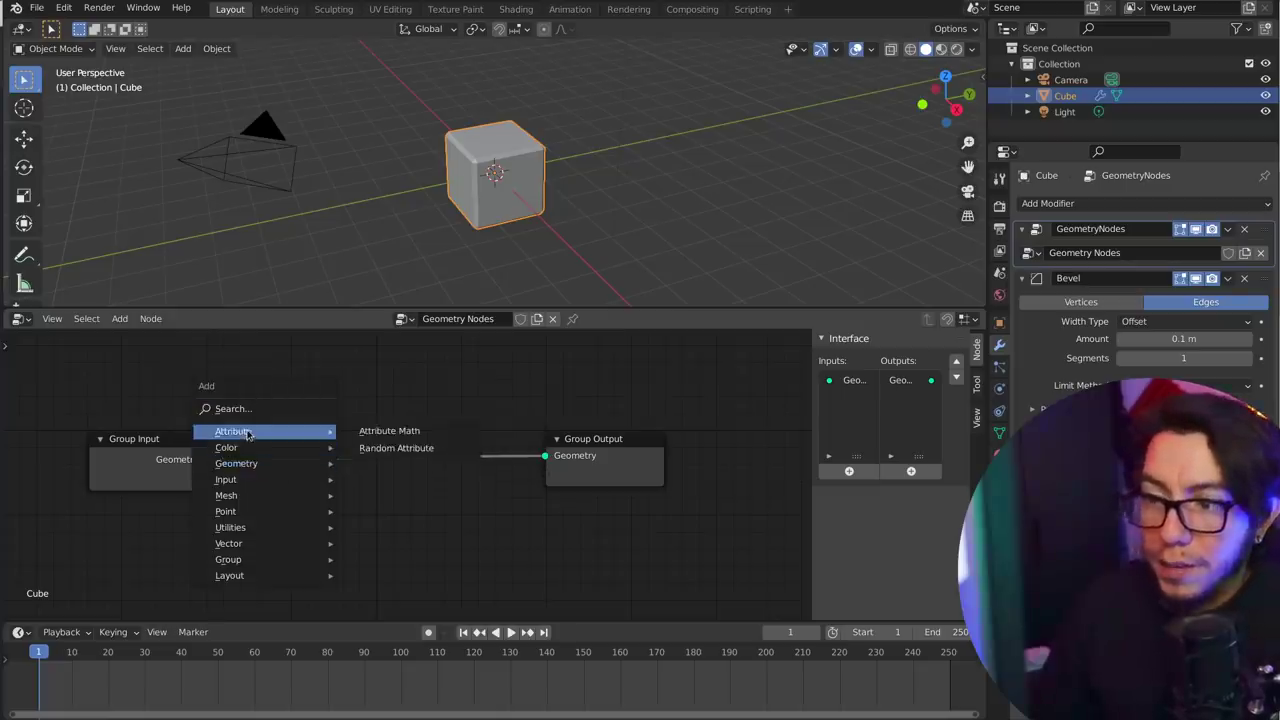
mouse_move(242, 468)
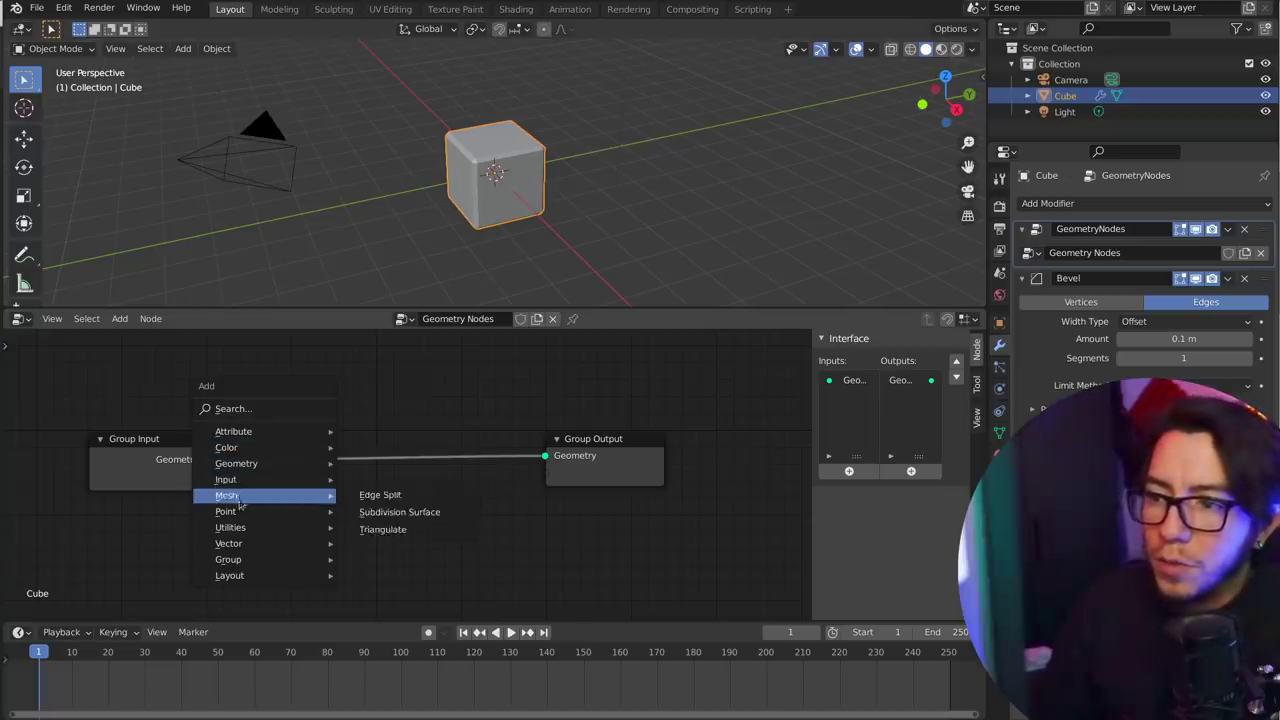
mouse_move(250, 560)
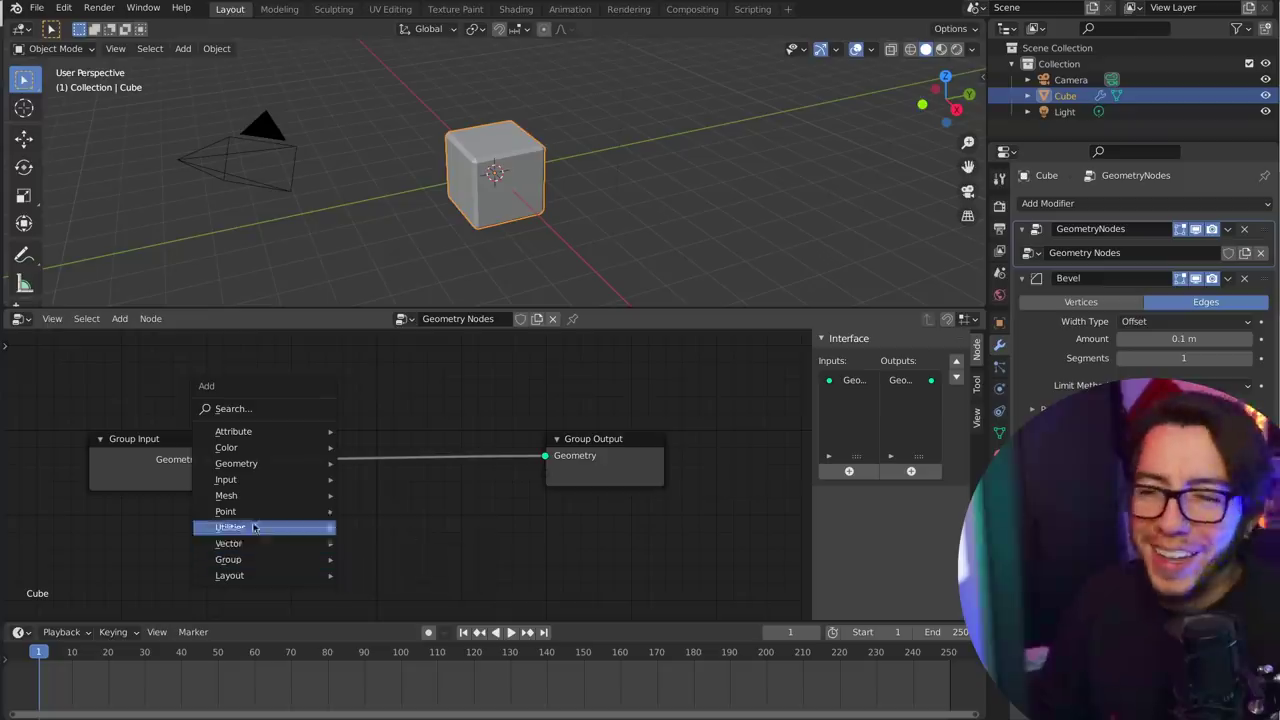
mouse_move(250, 530)
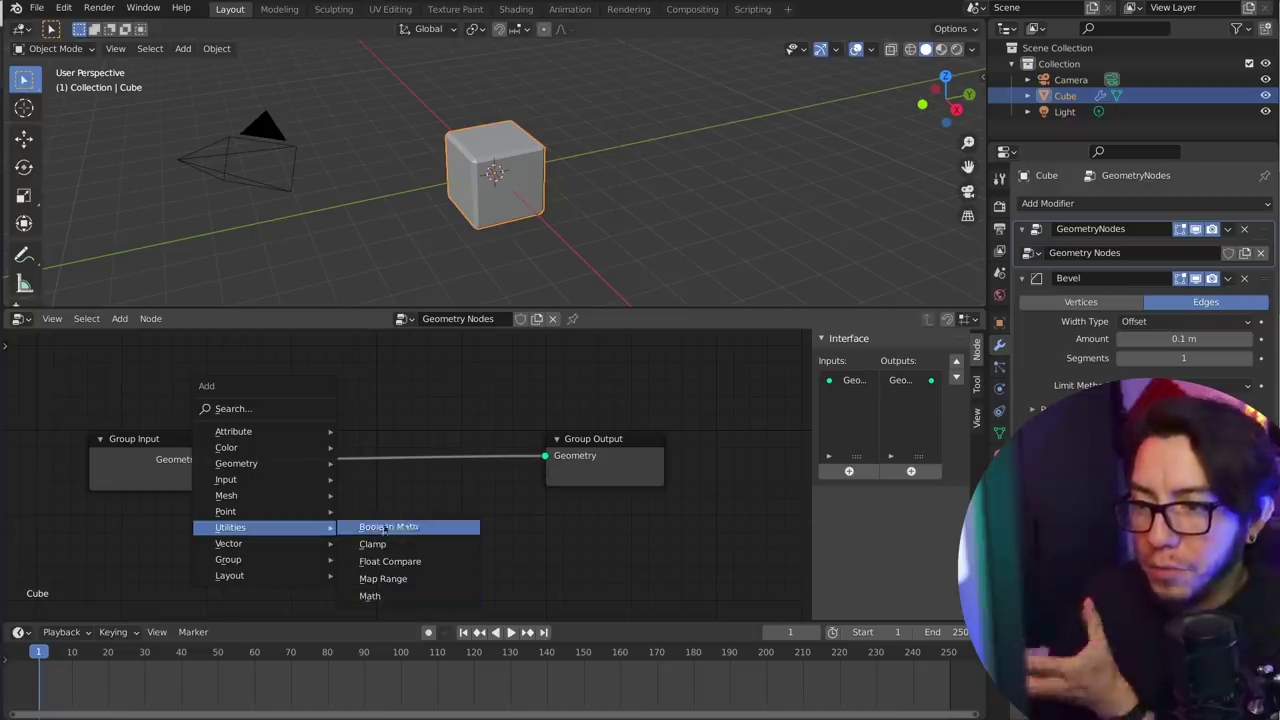
mouse_move(278, 503)
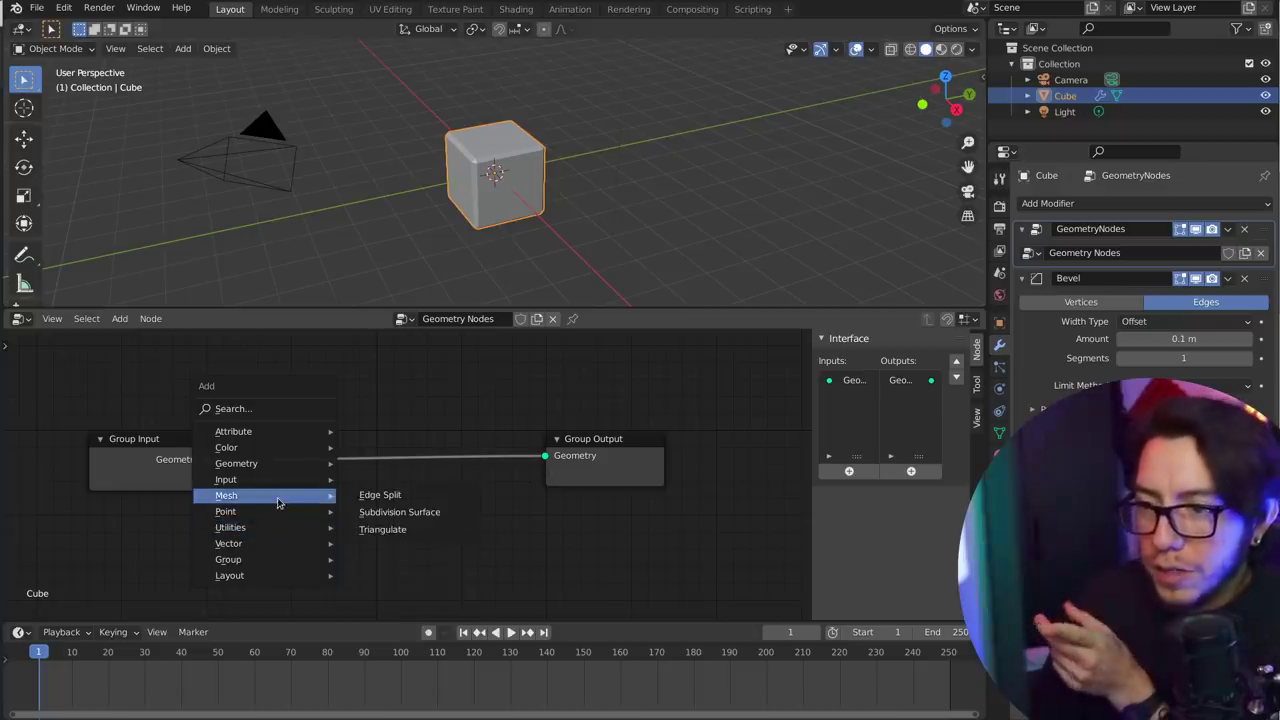
left_click(400, 512)
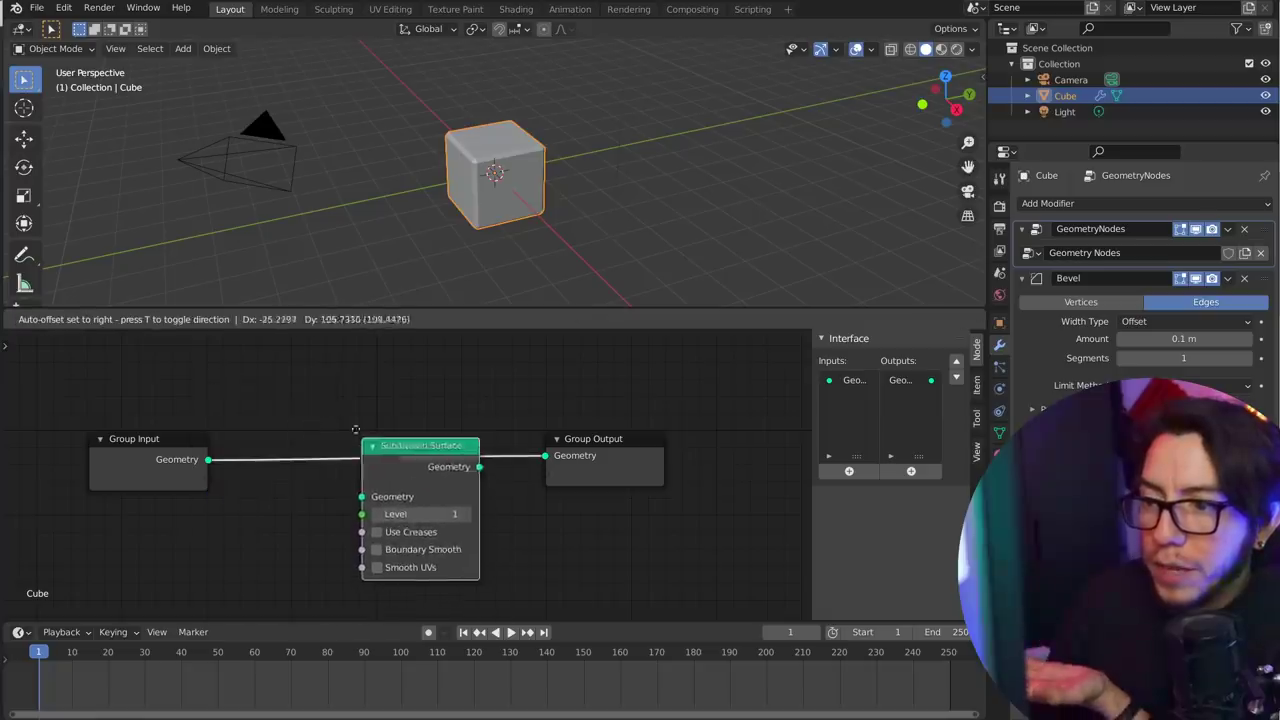
left_click(273, 398)
scroll(479, 206, "up", 3)
middle_click_drag(479, 206, 520, 194)
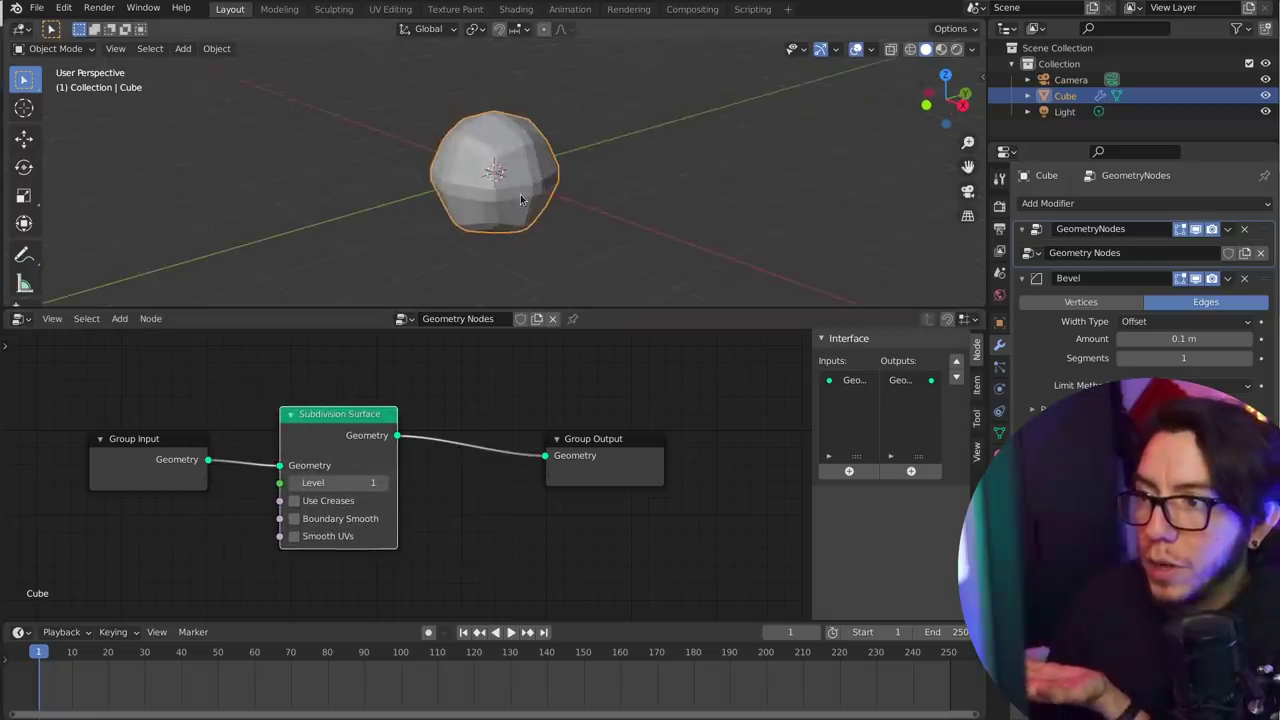
Insert a Transform node between Subdivision Surface and Group Output, and set its X translation to 2.4 m.
scroll(520, 194, "up", 1)
key("g")
left_click(481, 450)
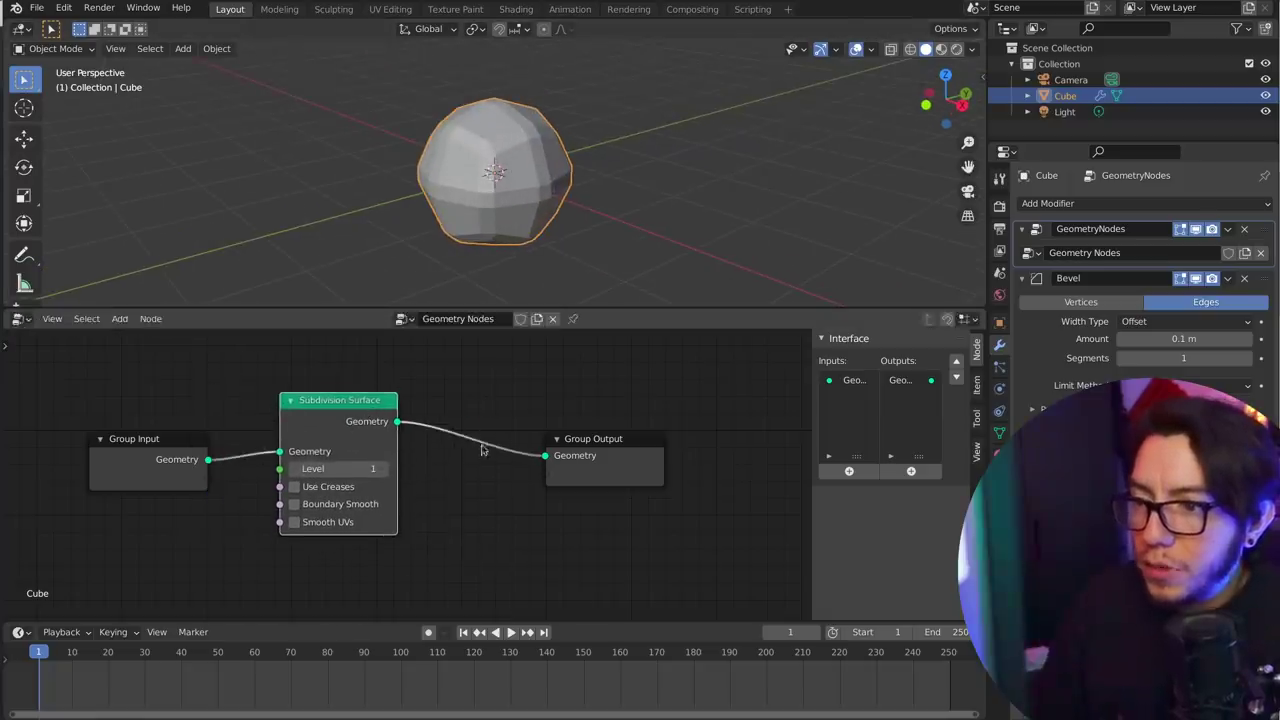
key("shift+a")
mouse_move(480, 413)
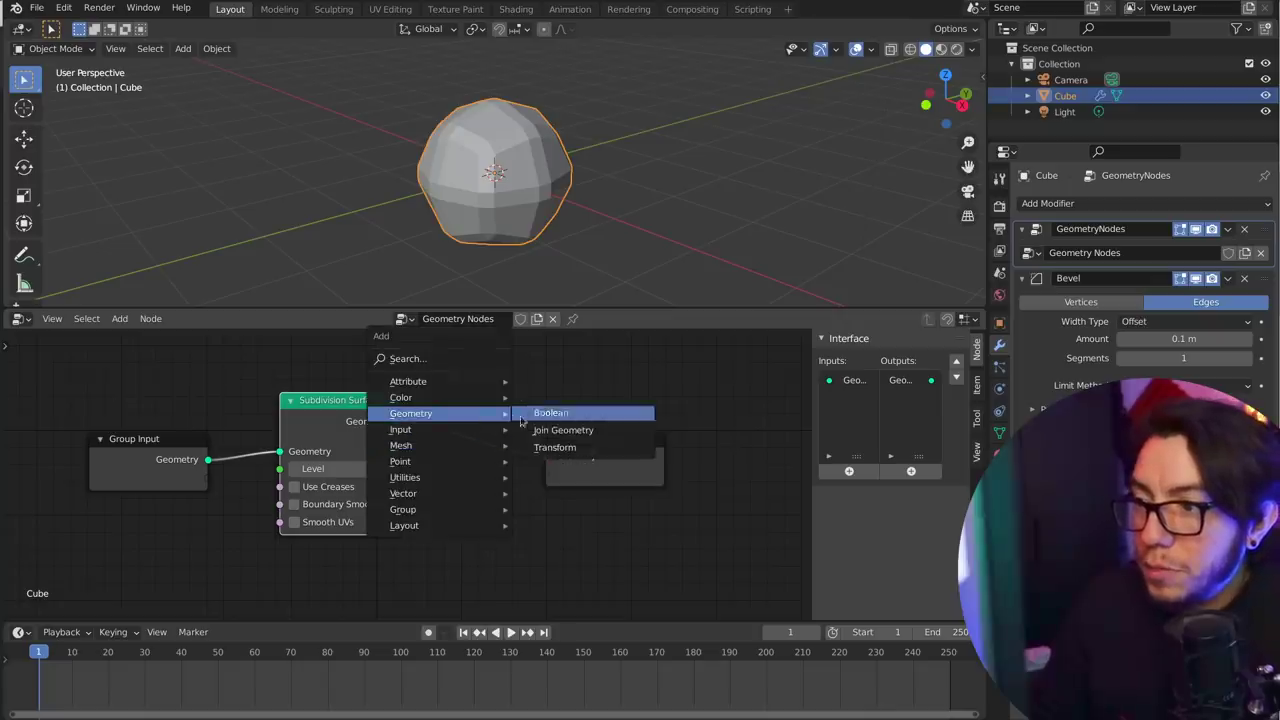
left_click(553, 447)
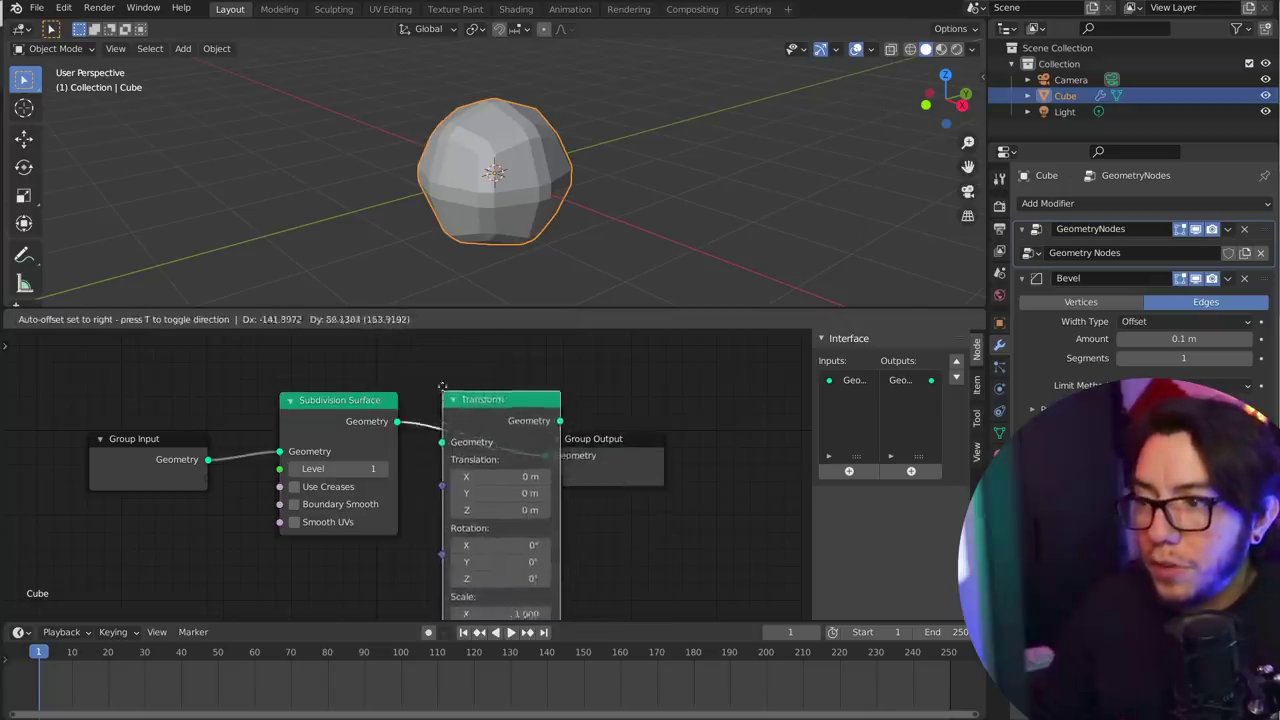
left_click(568, 452)
mouse_move(550, 471)
left_mouse_down()
mouse_move(610, 471)
mouse_move(560, 471)
left_mouse_up()
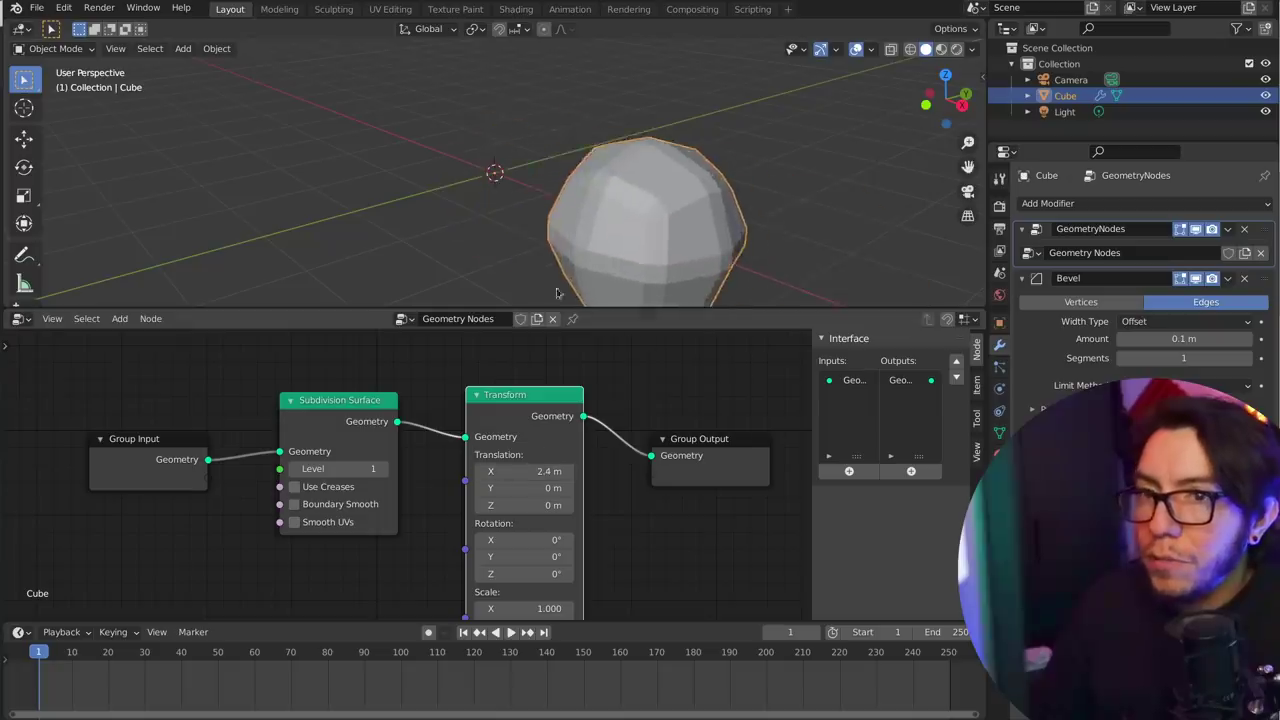
Remove the Bevel modifier from the cube, keeping only the Geometry Nodes modifier.
scroll(555, 262, "down", 4)
middle_click_drag(554, 257, 600, 245)
scroll(544, 456, "down", 5)
middle_click_drag(543, 456, 560, 413)
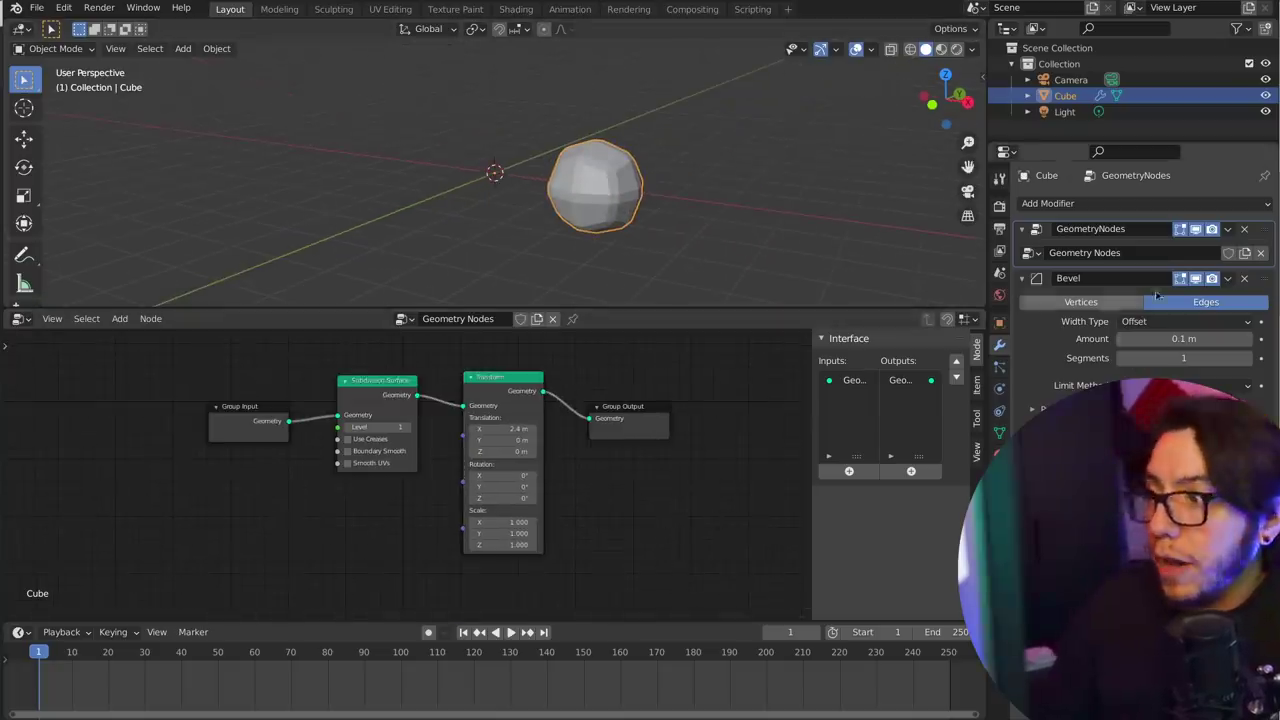
left_click(1244, 278)
Expose the Subdivision Surface node's Level and Use Creases as modifier inputs by linking them to the Group Input node.
scroll(295, 440, "up", 2)
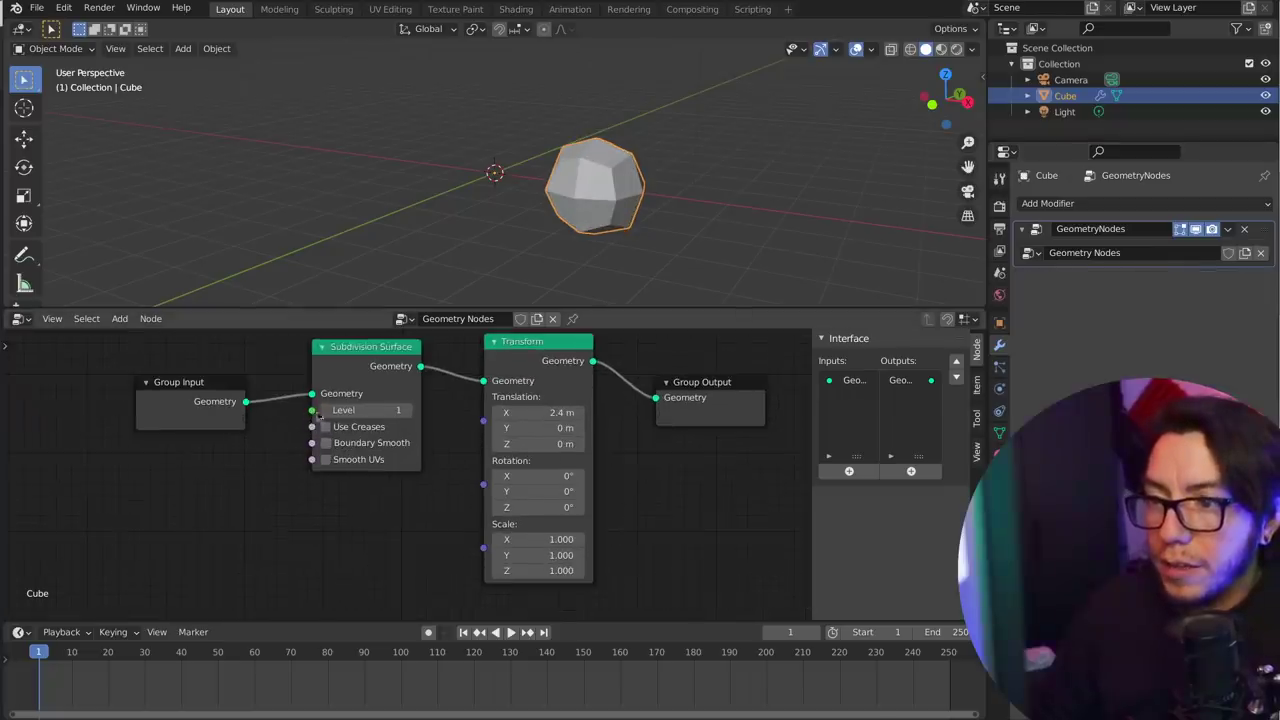
left_click_drag(313, 411, 246, 419)
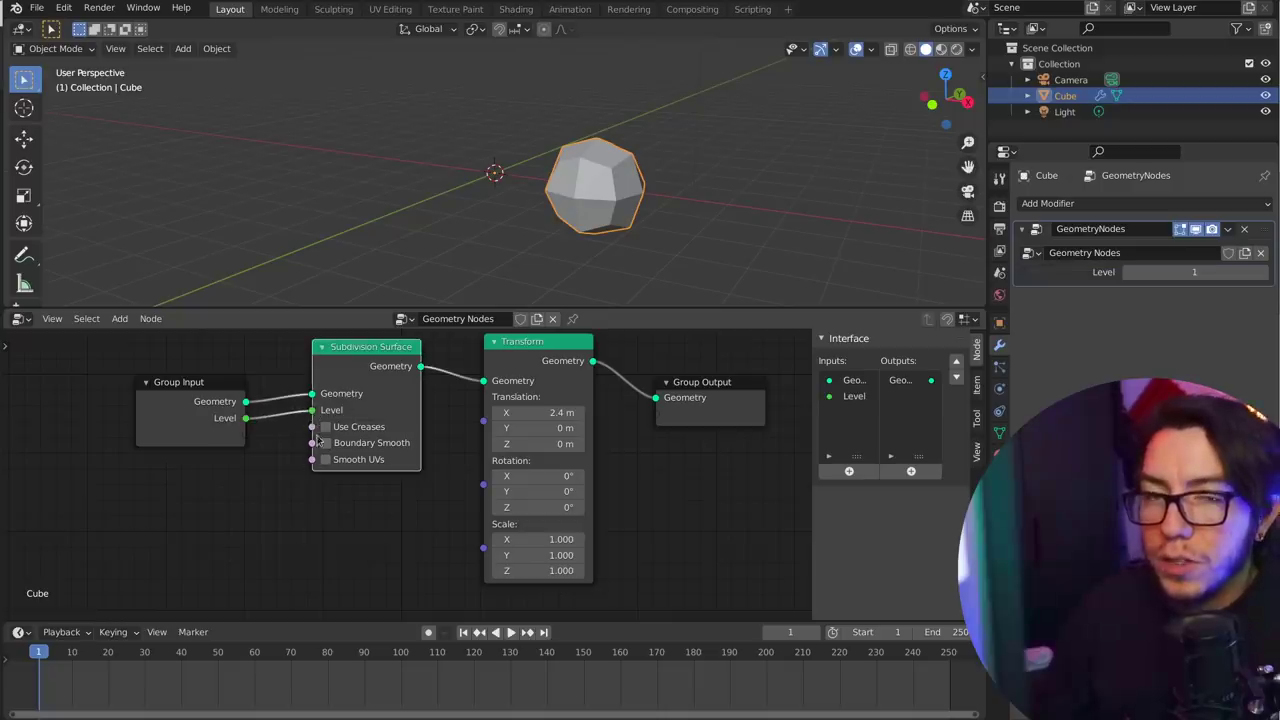
scroll(317, 440, "up", 2)
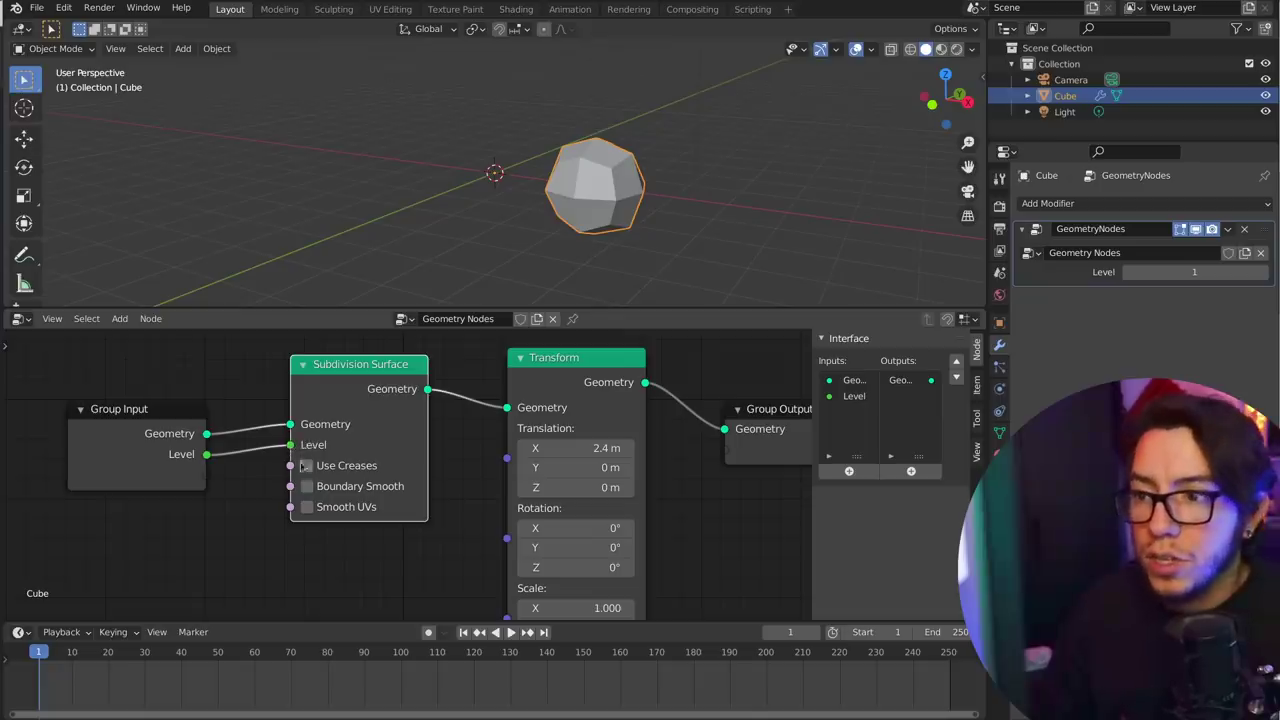
left_click_drag(213, 480, 207, 476)
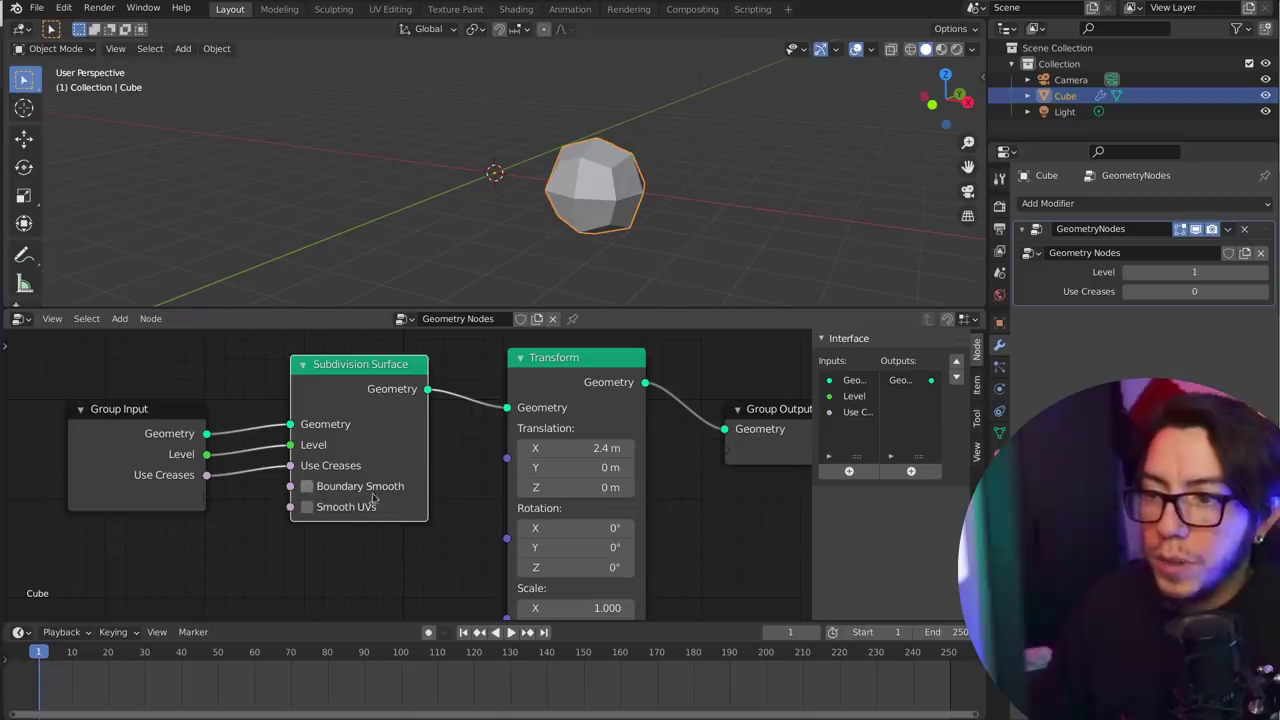
Move the Group Input node up and farther away from the Subdivision Surface node.
middle_click_drag(502, 483, 454, 453)
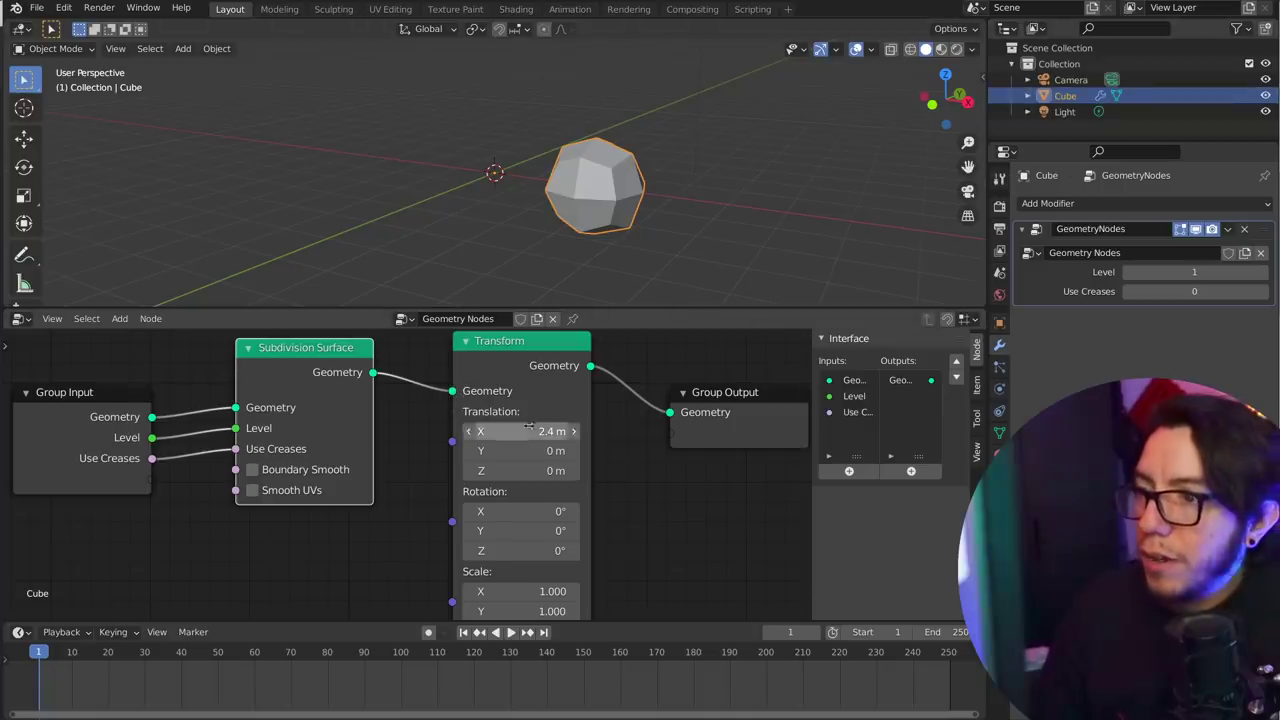
scroll(528, 427, "down", 2)
left_click(494, 380)
scroll(501, 386, "down", 1)
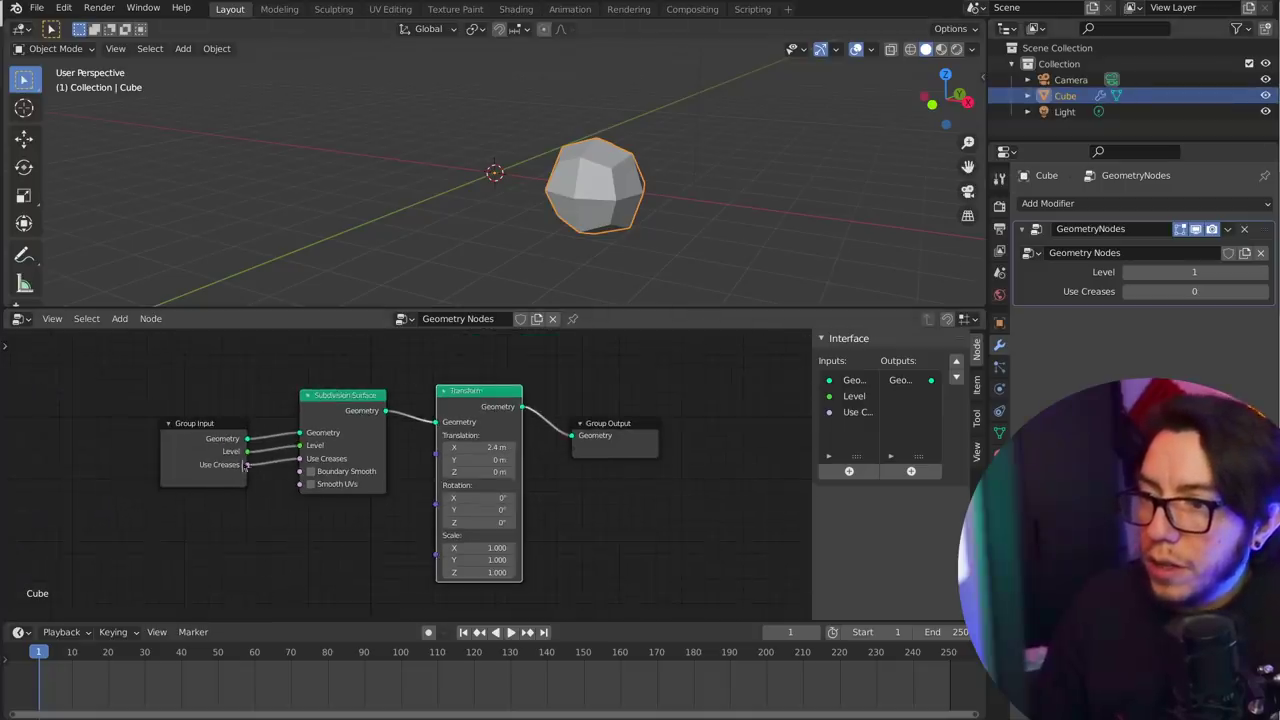
left_click_drag(212, 449, 179, 426)
Add an Attribute Math node below the Group Input node to inspect its sockets, and delete it again.
scroll(328, 494, "up", 2)
middle_click_drag(417, 488, 416, 513)
key("shift+a")
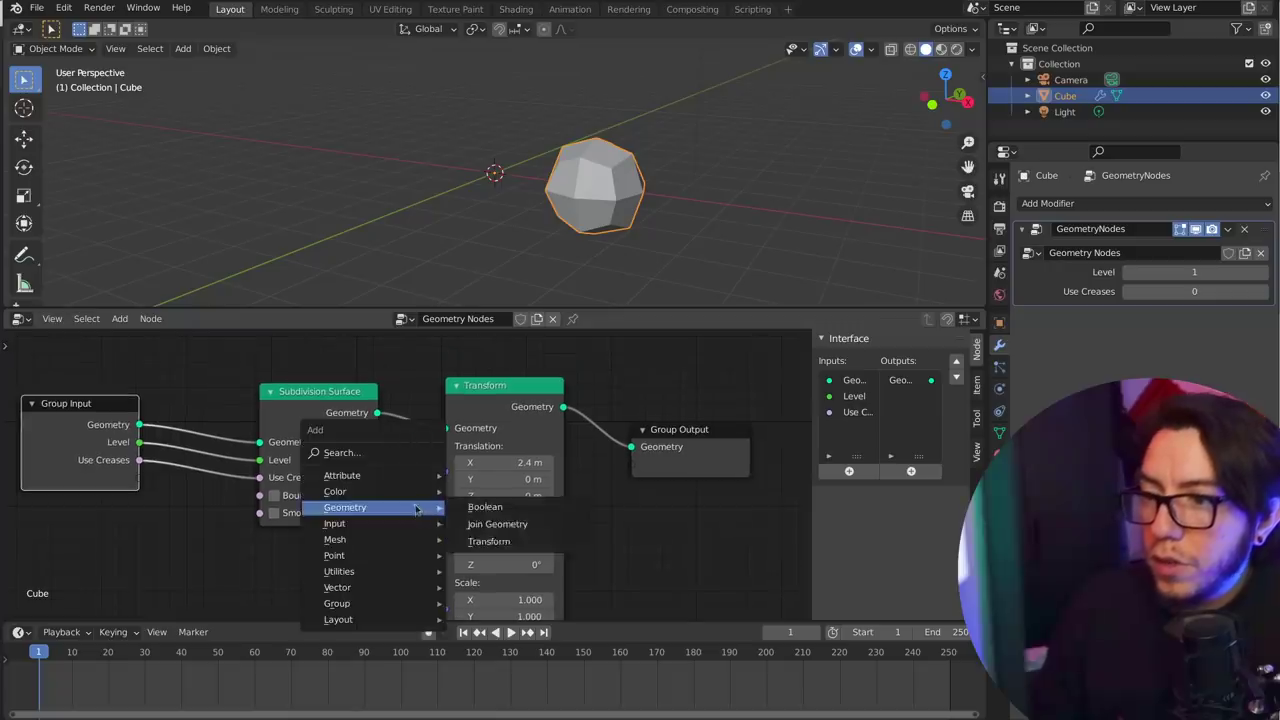
mouse_move(420, 476)
left_click(484, 482)
left_click(134, 536)
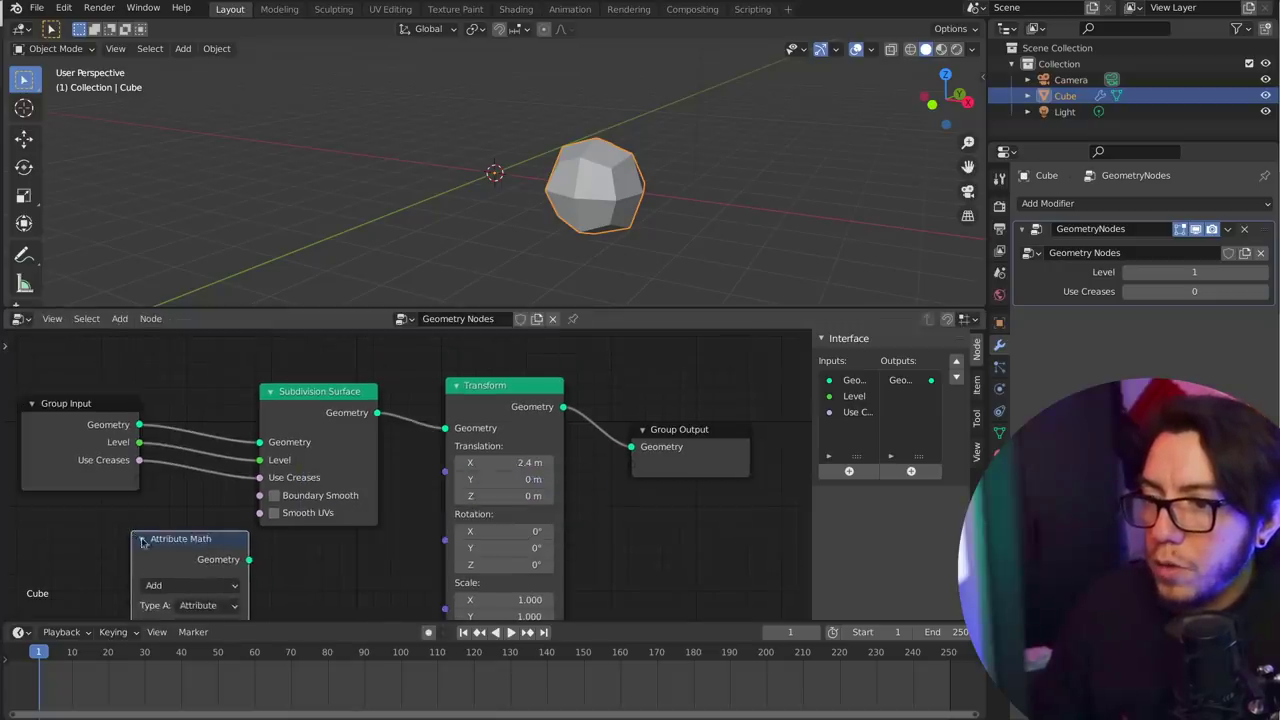
middle_click_drag(172, 568, 241, 414)
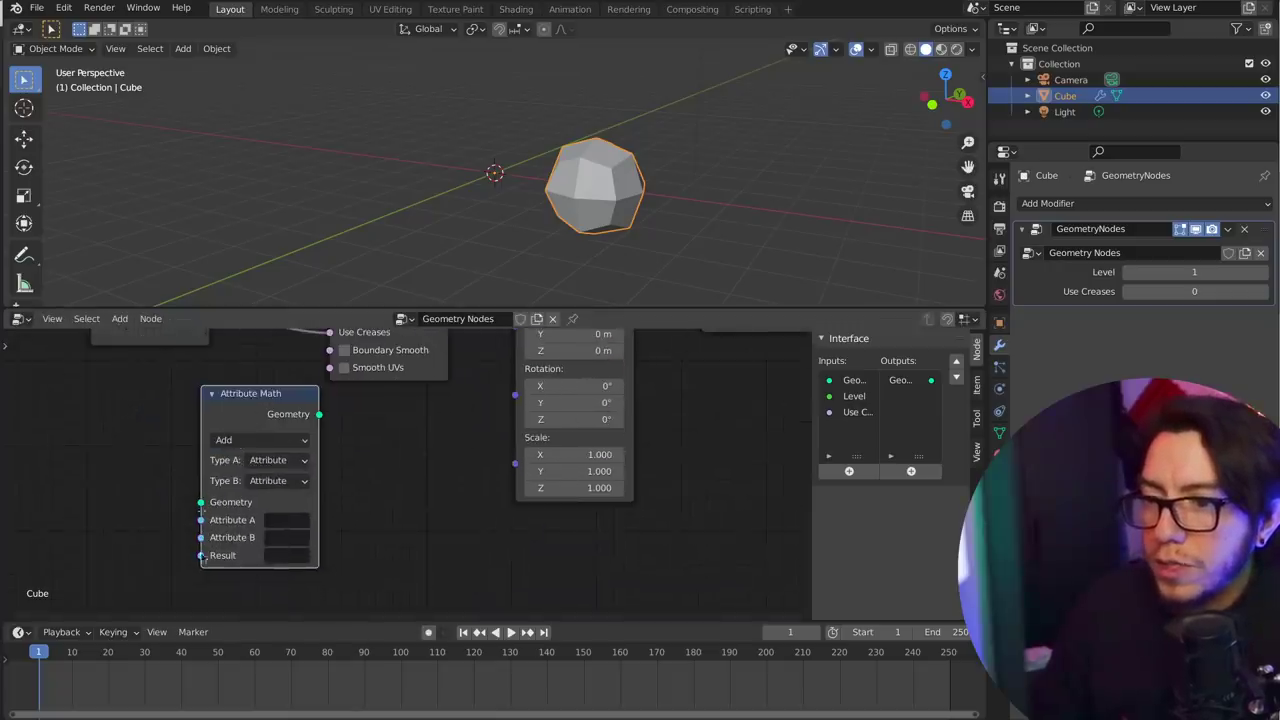
scroll(409, 480, "down", 1)
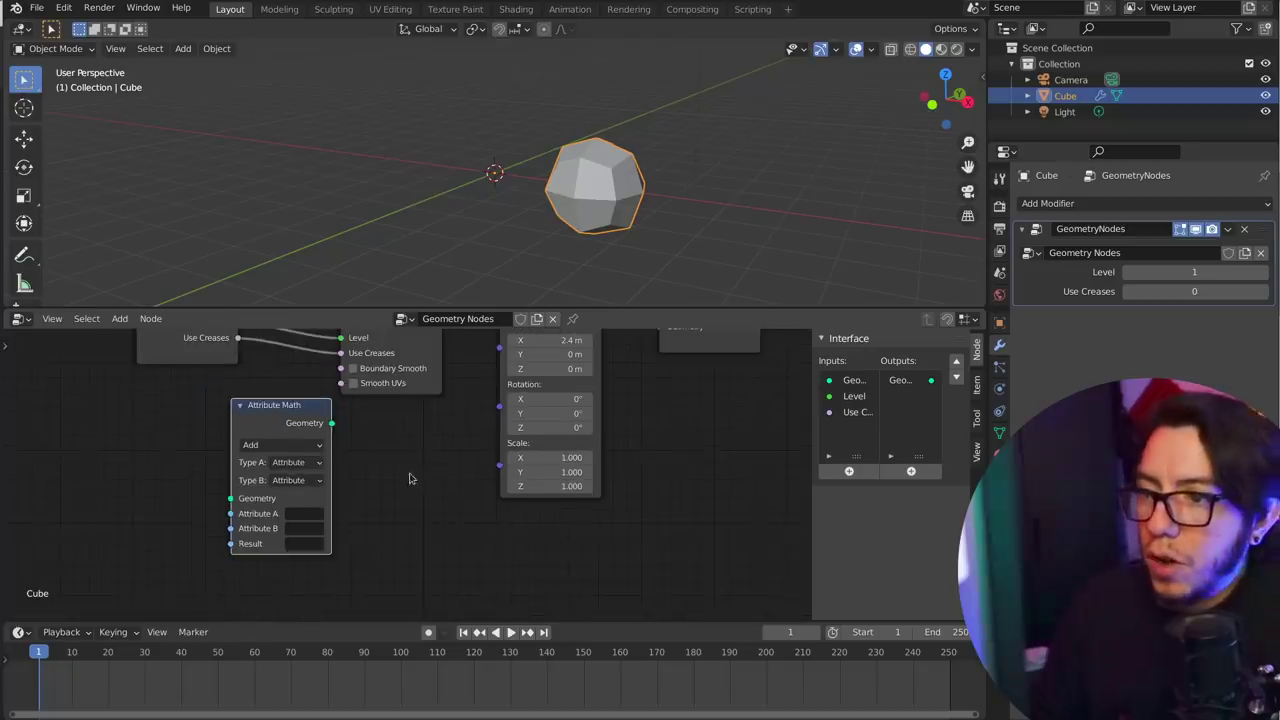
middle_click_drag(410, 460, 467, 520)
key("x")
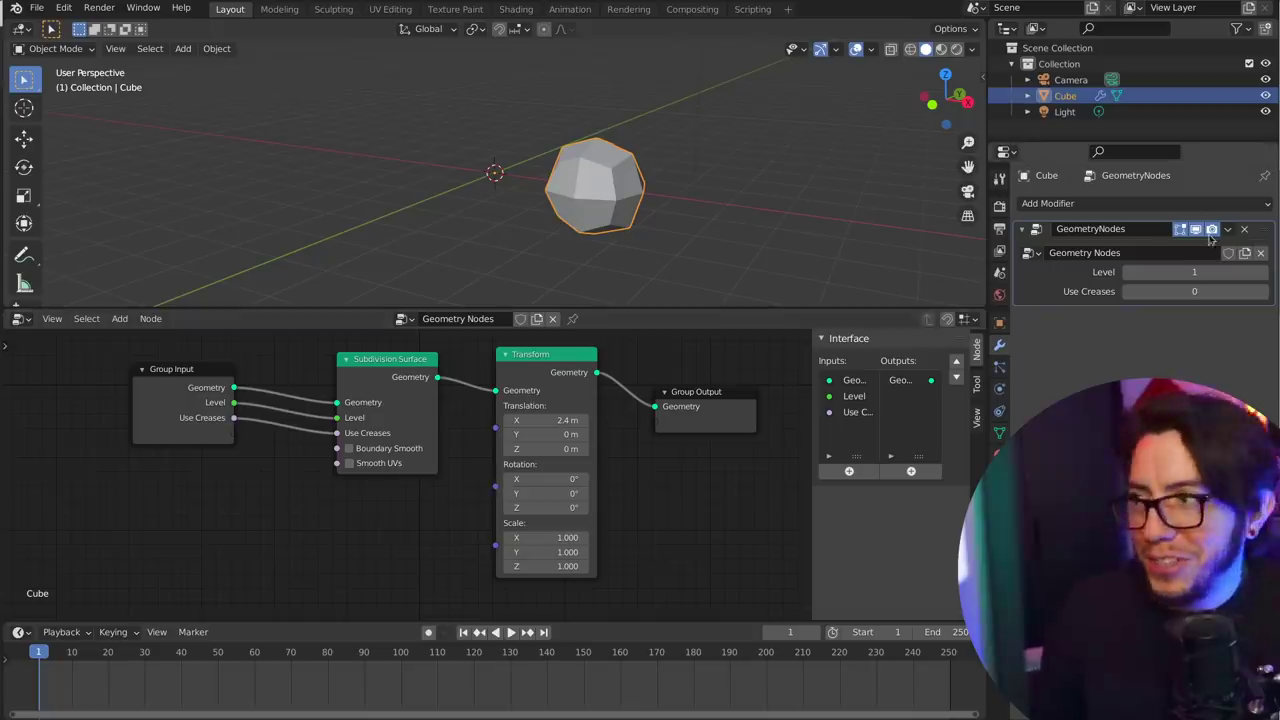
Set the exposed Level input of the cube's Geometry Nodes modifier to 3.
left_click(1264, 272)
left_click(1264, 272)
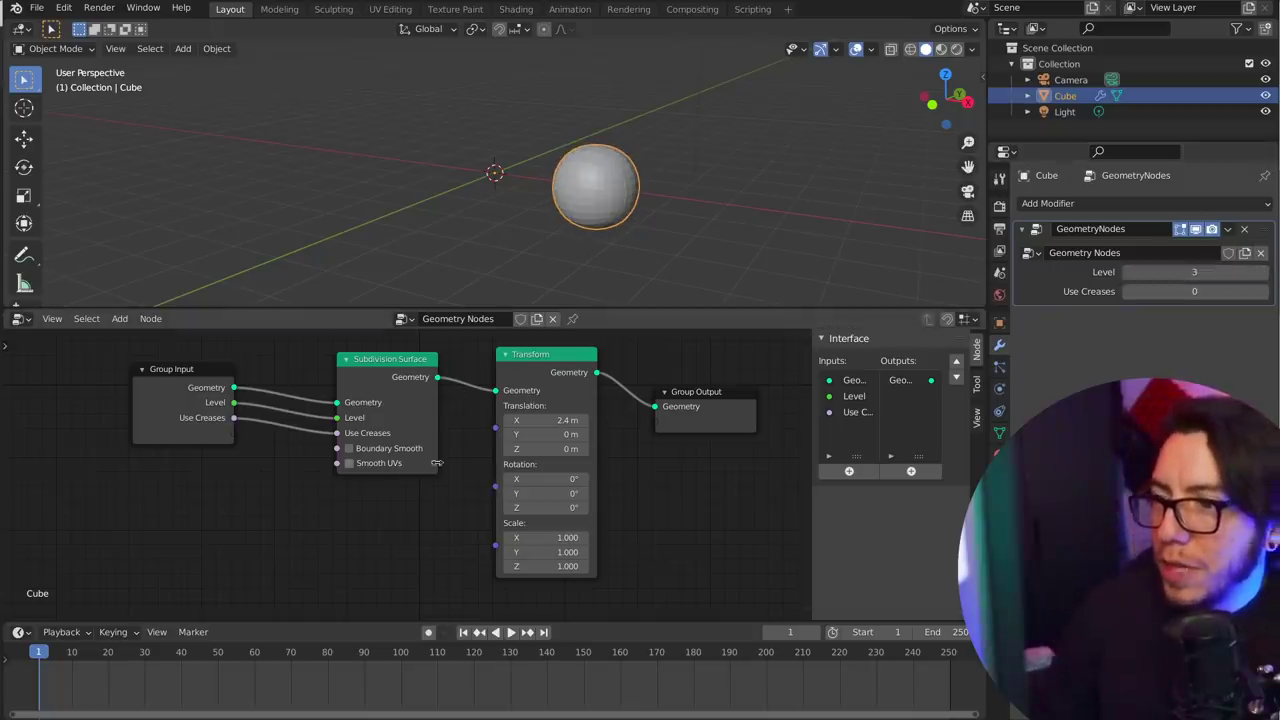
Open the recent file pebbles-scattering1.blend and look closely at the Group Input end of the pebble scattering node tree.
key("ctrl+shift+o")
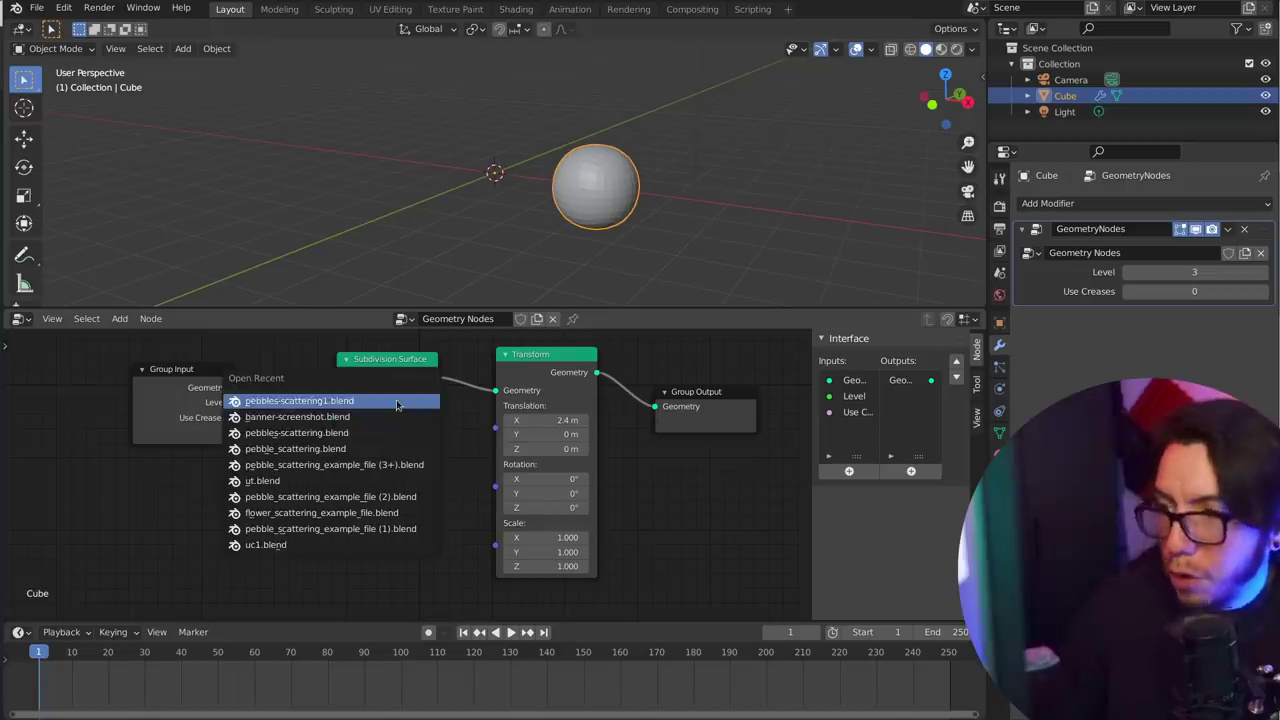
left_click(397, 404)
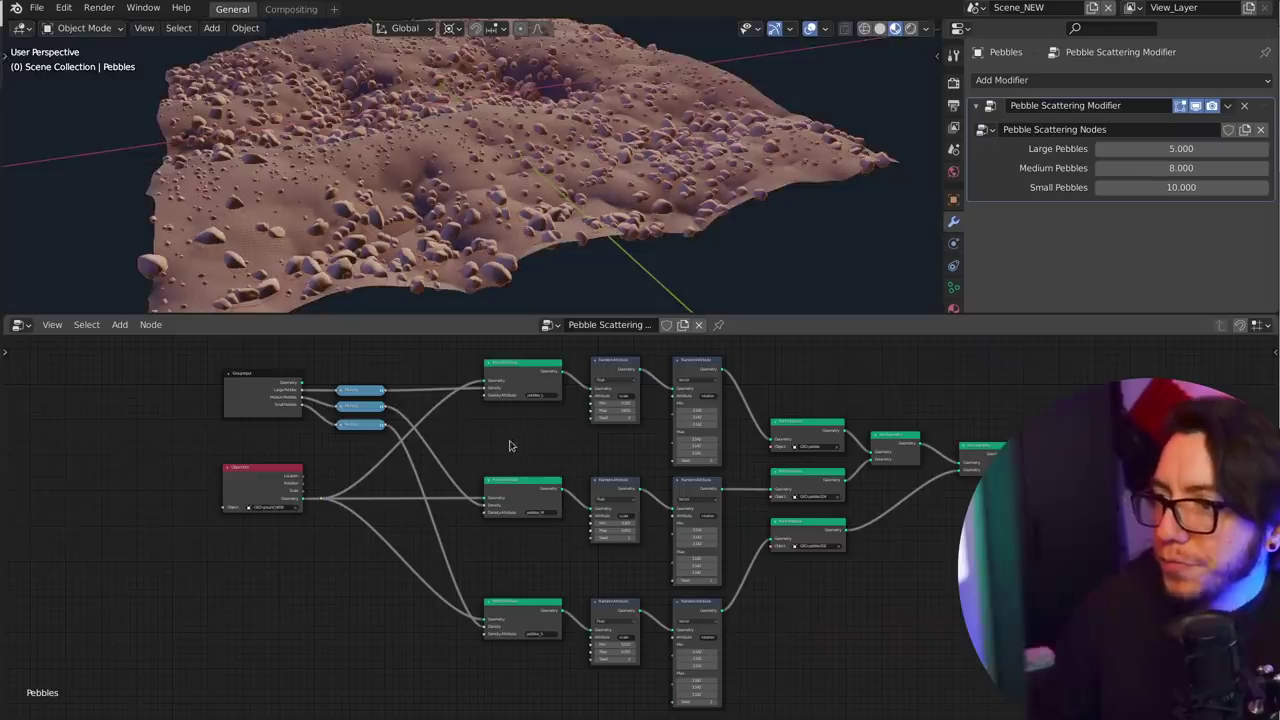
scroll(509, 445, "up", 2)
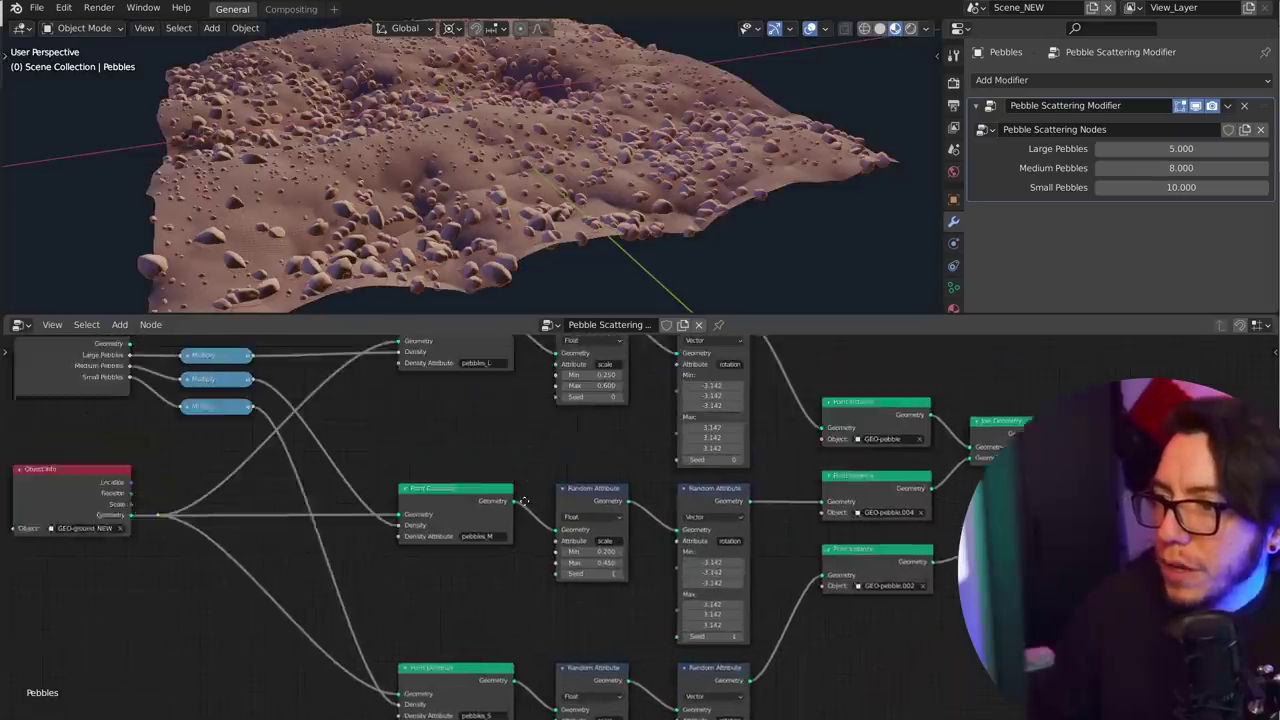
scroll(335, 545, "up", 1)
middle_click_drag(184, 554, 313, 527)
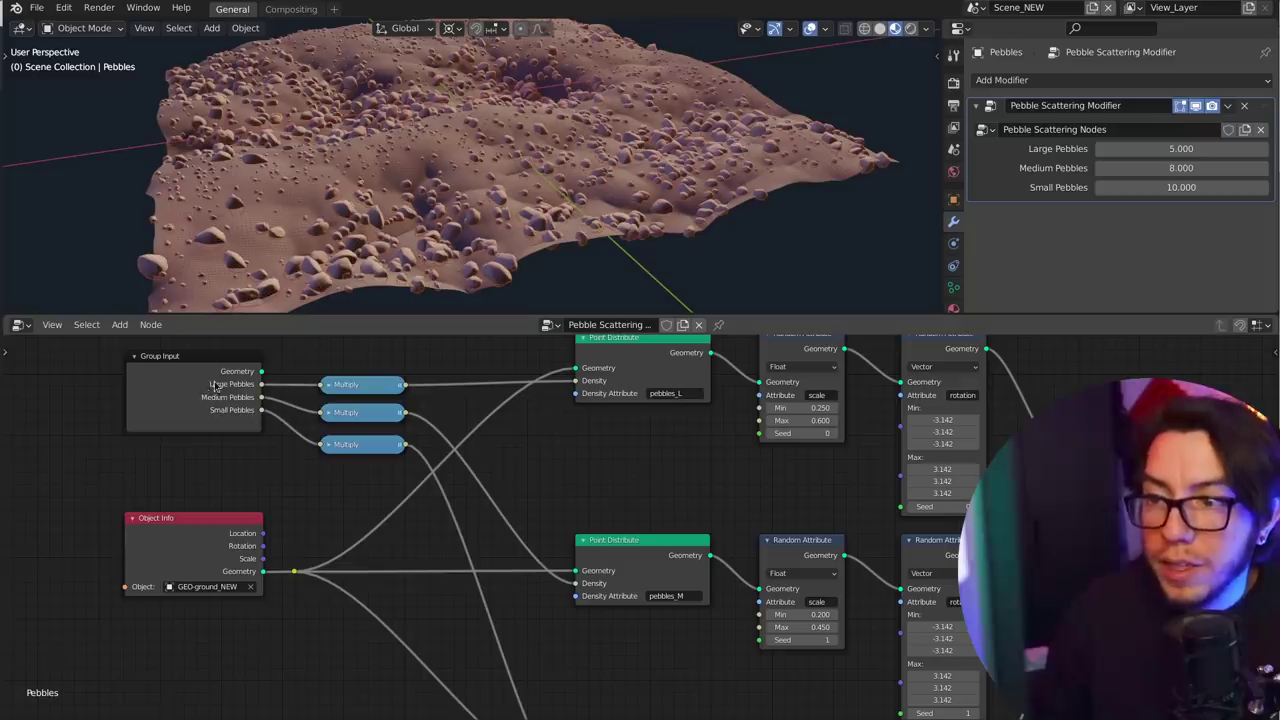
Set the Pebble Scattering Modifier to 4.430 Large, 5.390 Medium and 28.410 Small Pebbles, and inspect the scattered stones up close.
left_click(215, 387)
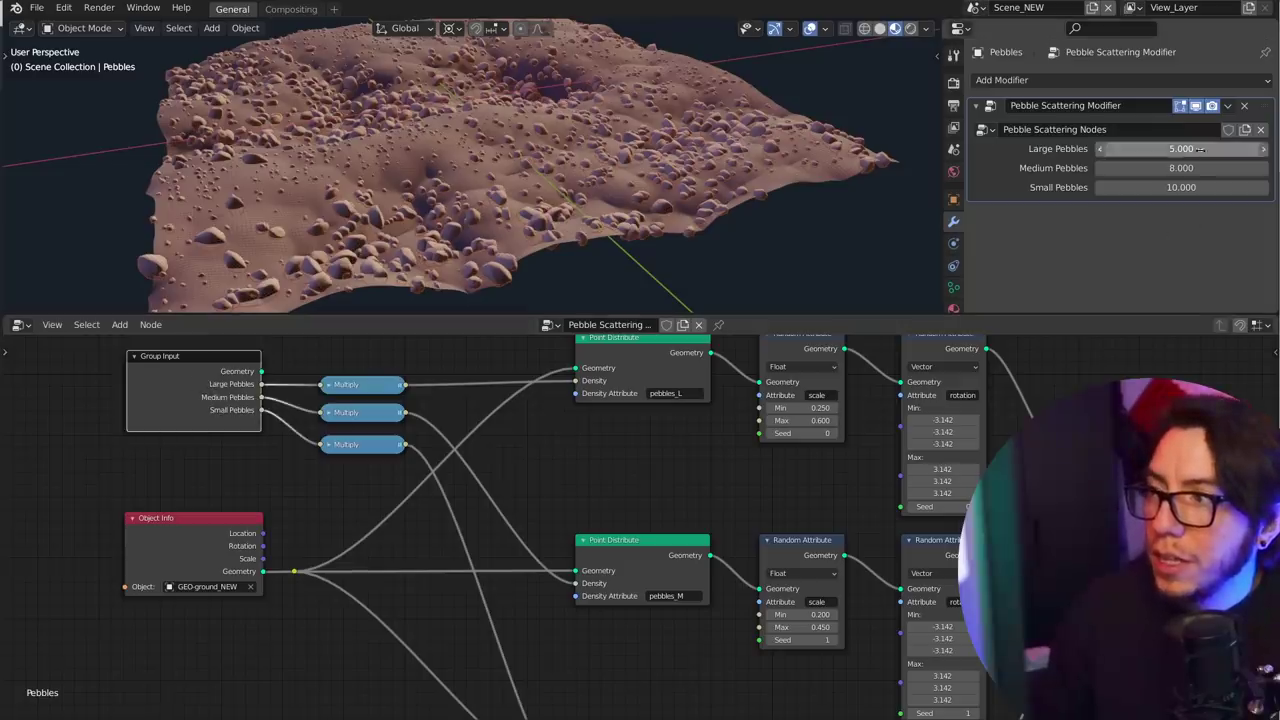
left_click_drag(1190, 148, 1145, 154)
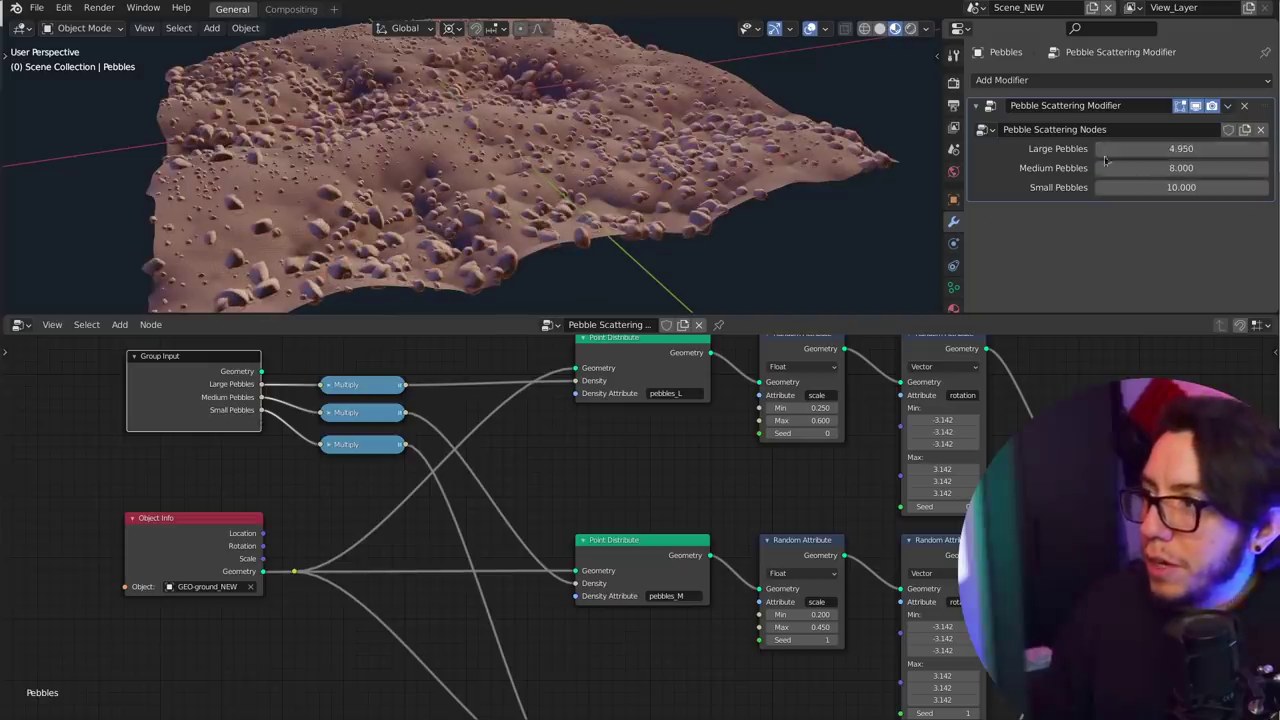
left_click_drag(1184, 148, 826, 191)
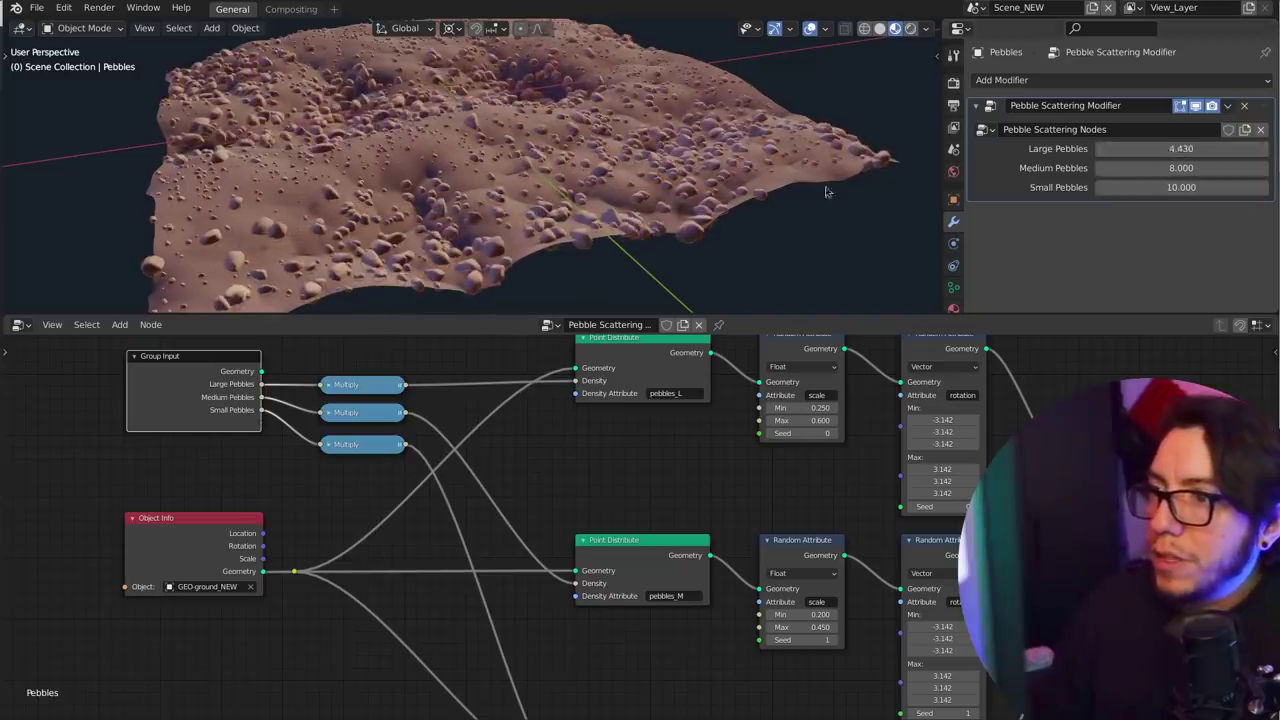
mouse_move(1174, 168)
left_mouse_down()
mouse_move(1148, 176)
mouse_move(1185, 187)
left_mouse_up()
scroll(363, 167, "up", 5)
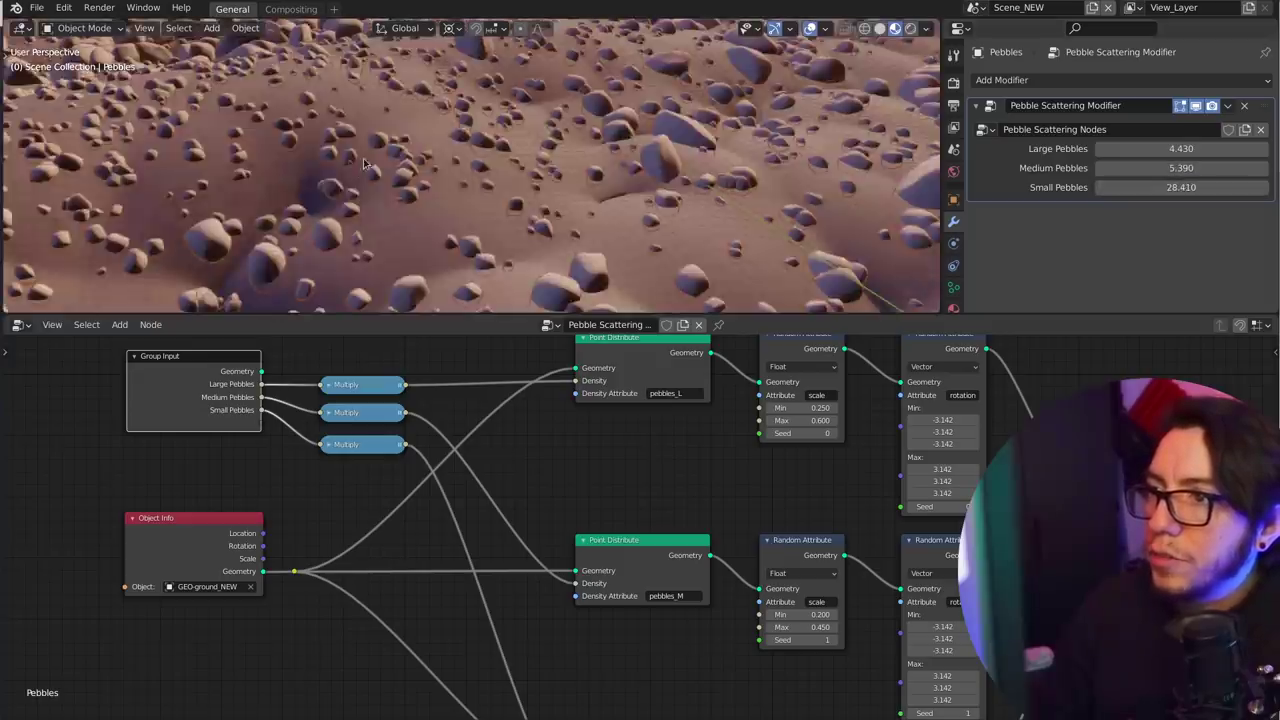
scroll(363, 167, "down", 2)
Examine the Object Info node that references the ground, and select the GEO-ground_NEW terrain in the 3D viewport.
middle_click_drag(530, 510, 522, 538)
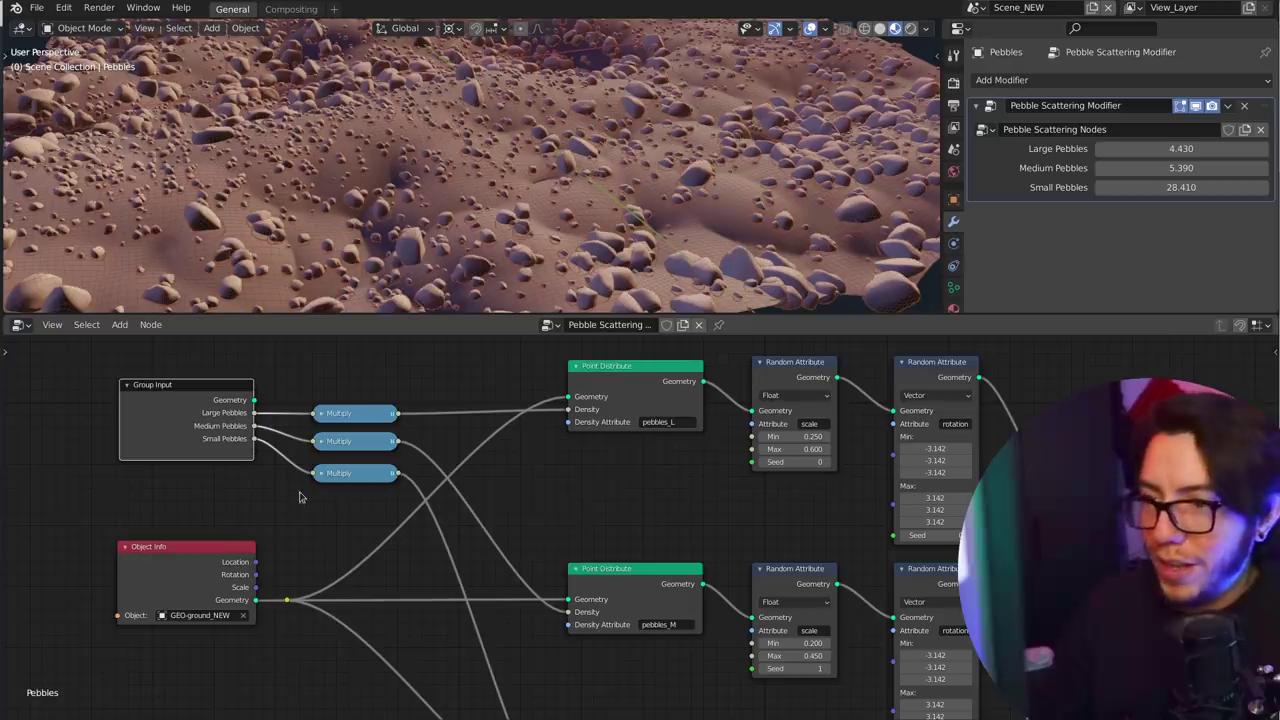
middle_click_drag(270, 623, 263, 543)
scroll(100, 531, "up", 1)
middle_click_drag(100, 531, 188, 513)
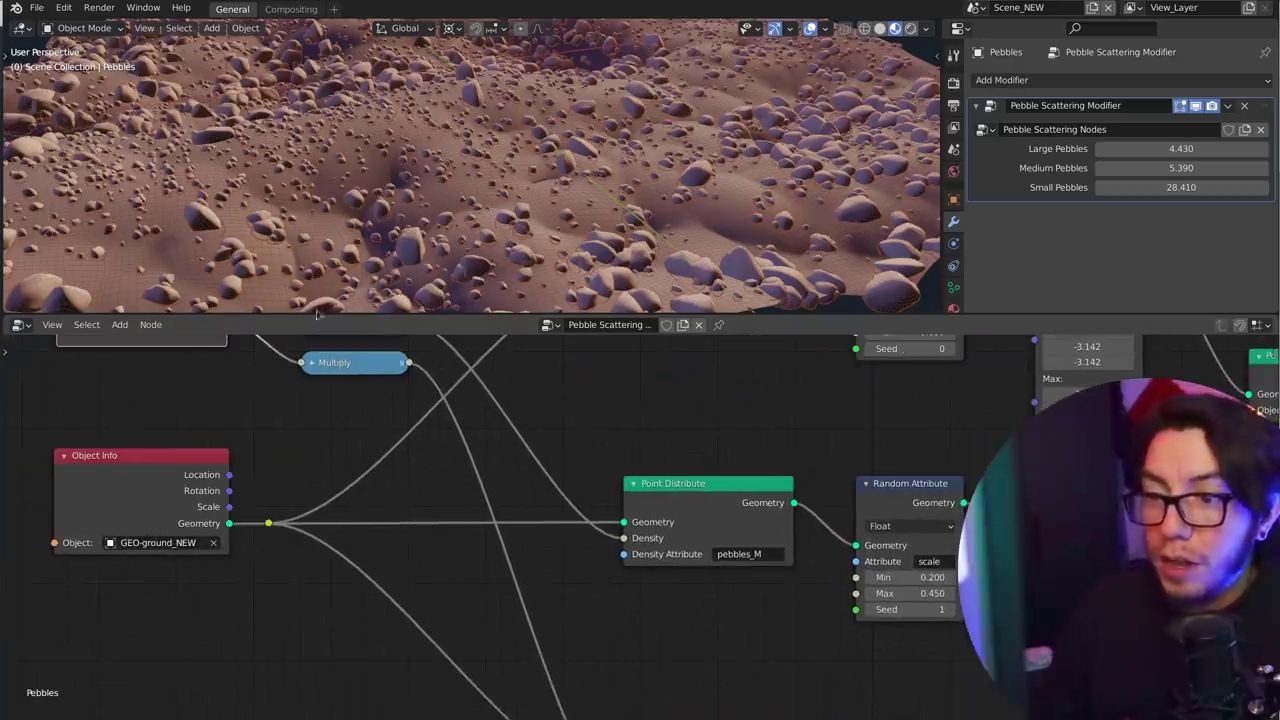
scroll(446, 170, "down", 3)
scroll(446, 170, "down", 2)
left_click(340, 174)
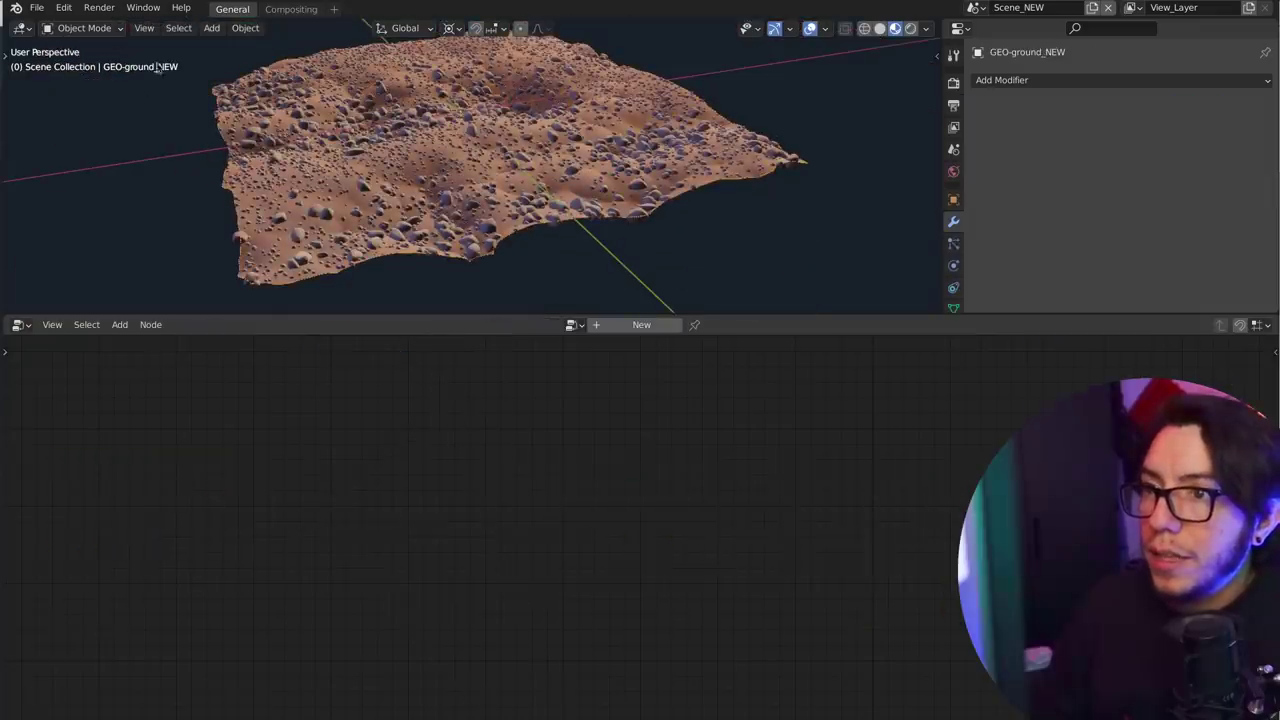
Split the Properties editor horizontally and turn the upper part into an Outliner.
left_click_drag(1271, 21, 1271, 130)
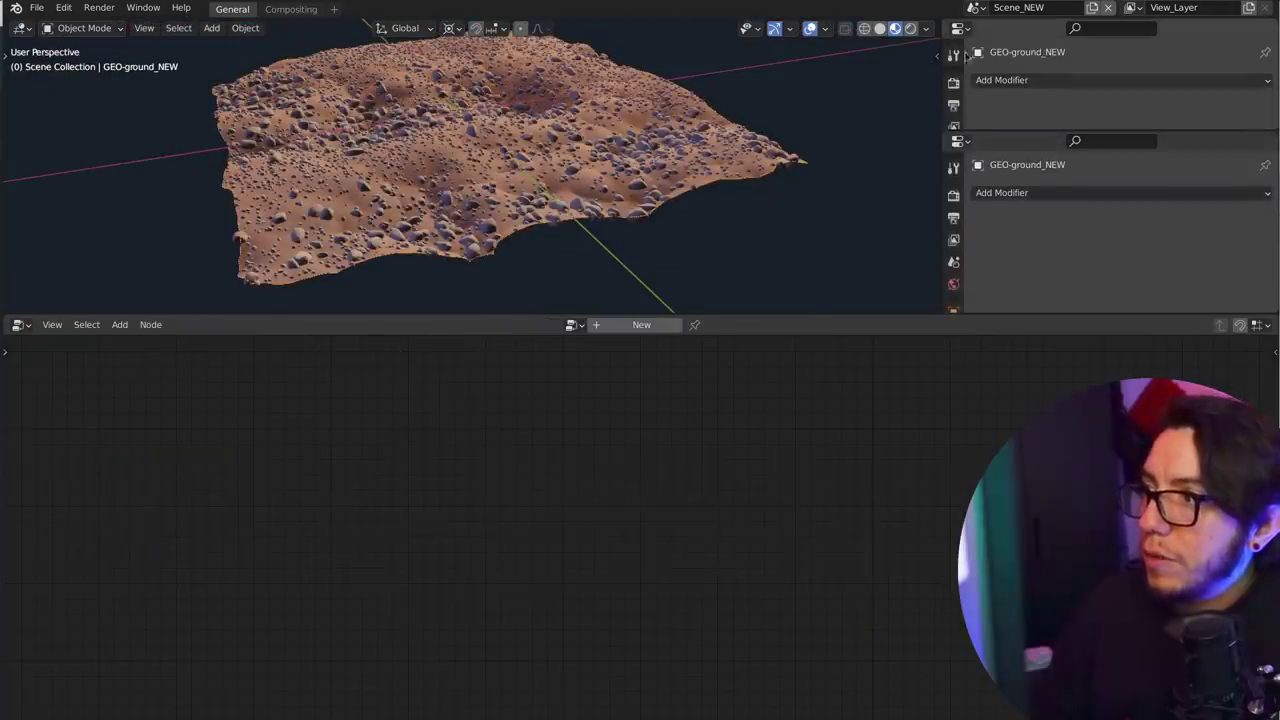
left_click(959, 29)
left_click(922, 76)
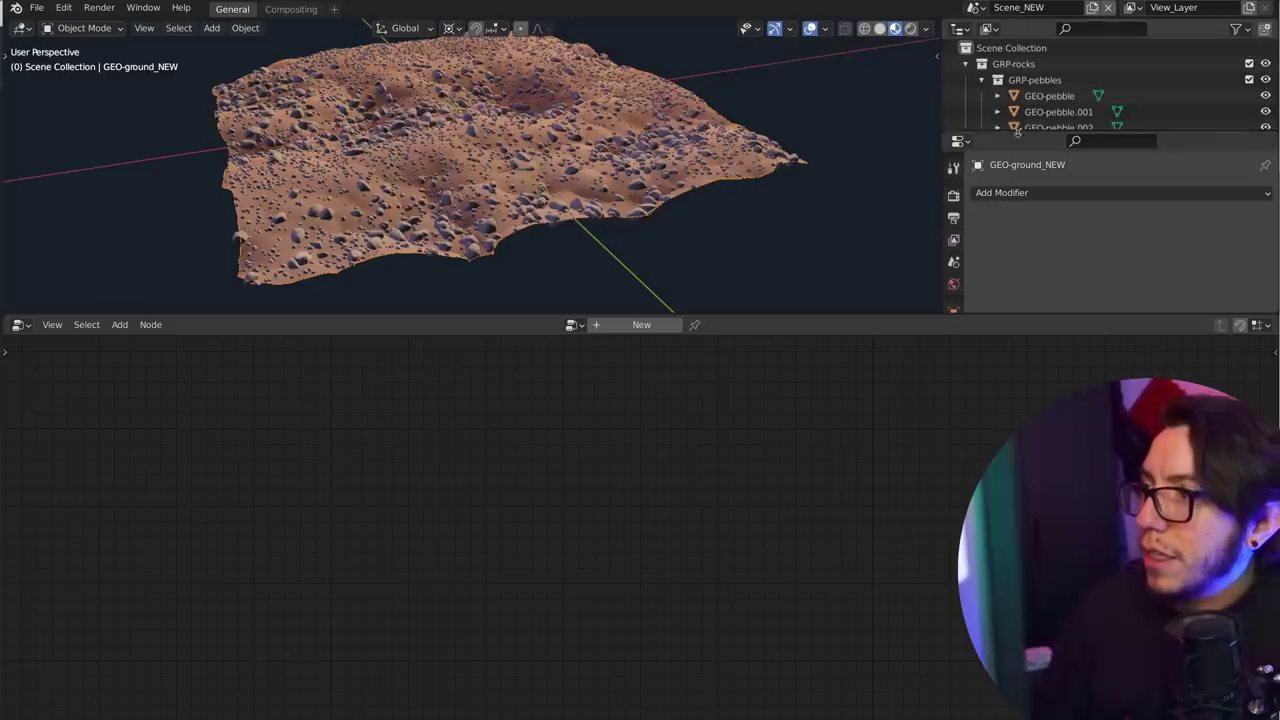
Collapse the GRP-pebbles, GRP-rocks and LGT-Lights collections in the Outliner to reach the ground and Pebbles objects.
left_click(980, 80)
left_click(966, 64)
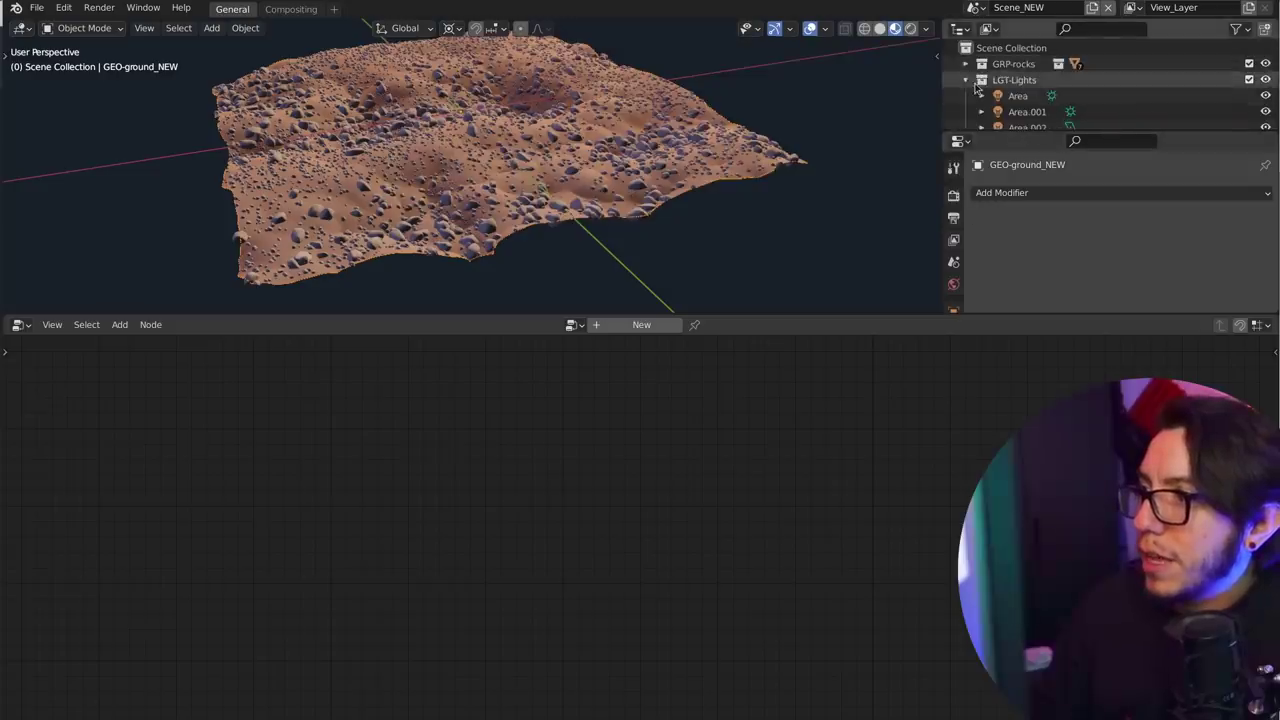
left_click(1027, 112)
scroll(1027, 105, "down", 1)
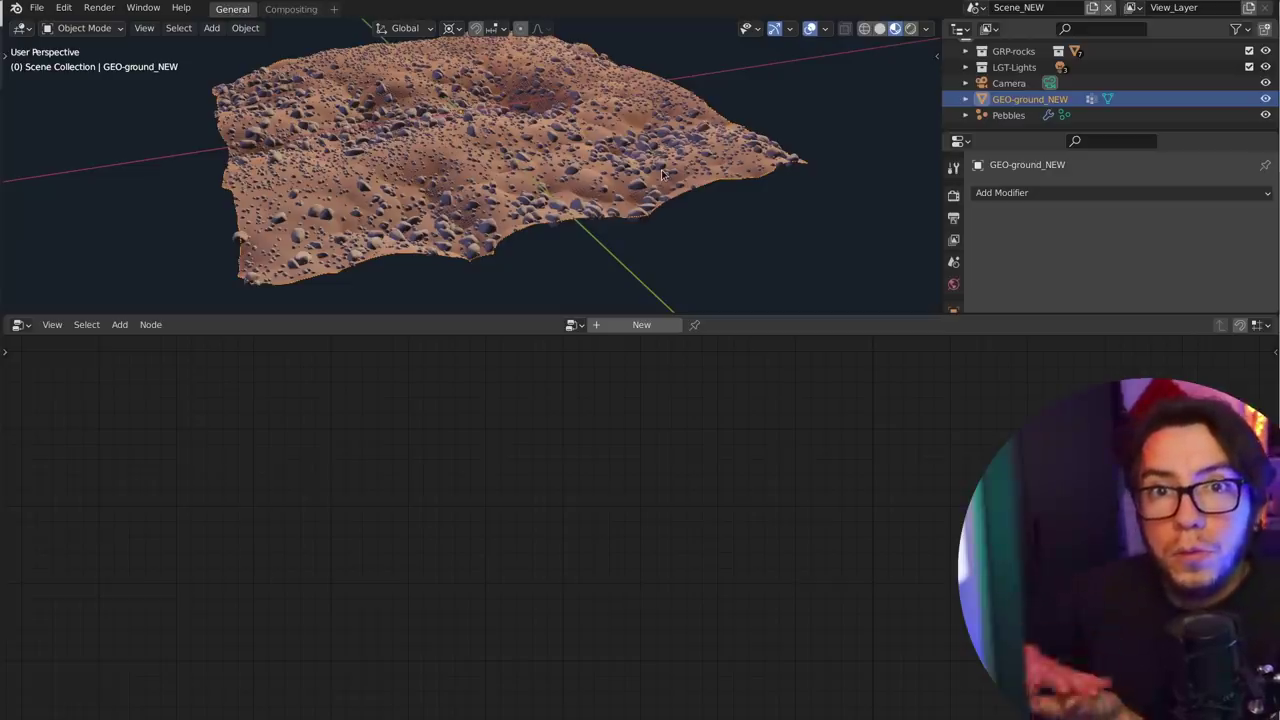
Select the Pebbles object in the Outliner and slightly enlarge the areas above the node editor to fit its modifier inputs.
left_click(1009, 116)
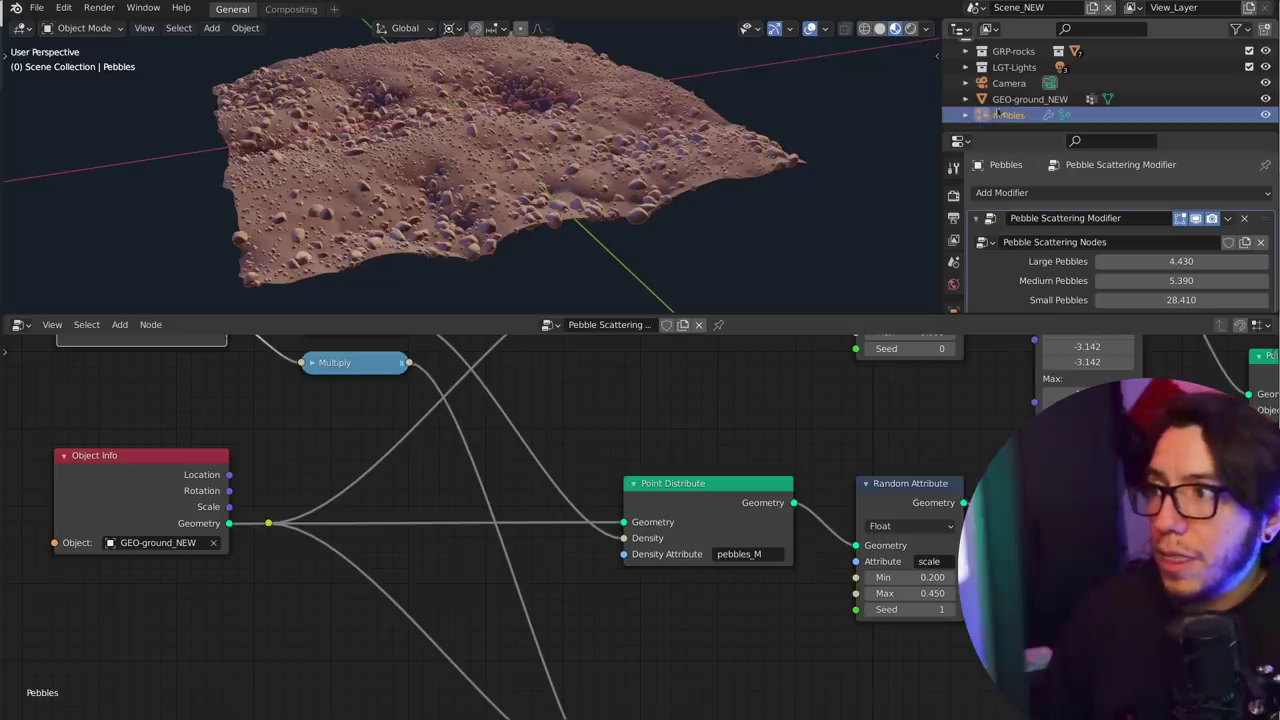
key("shift+a")
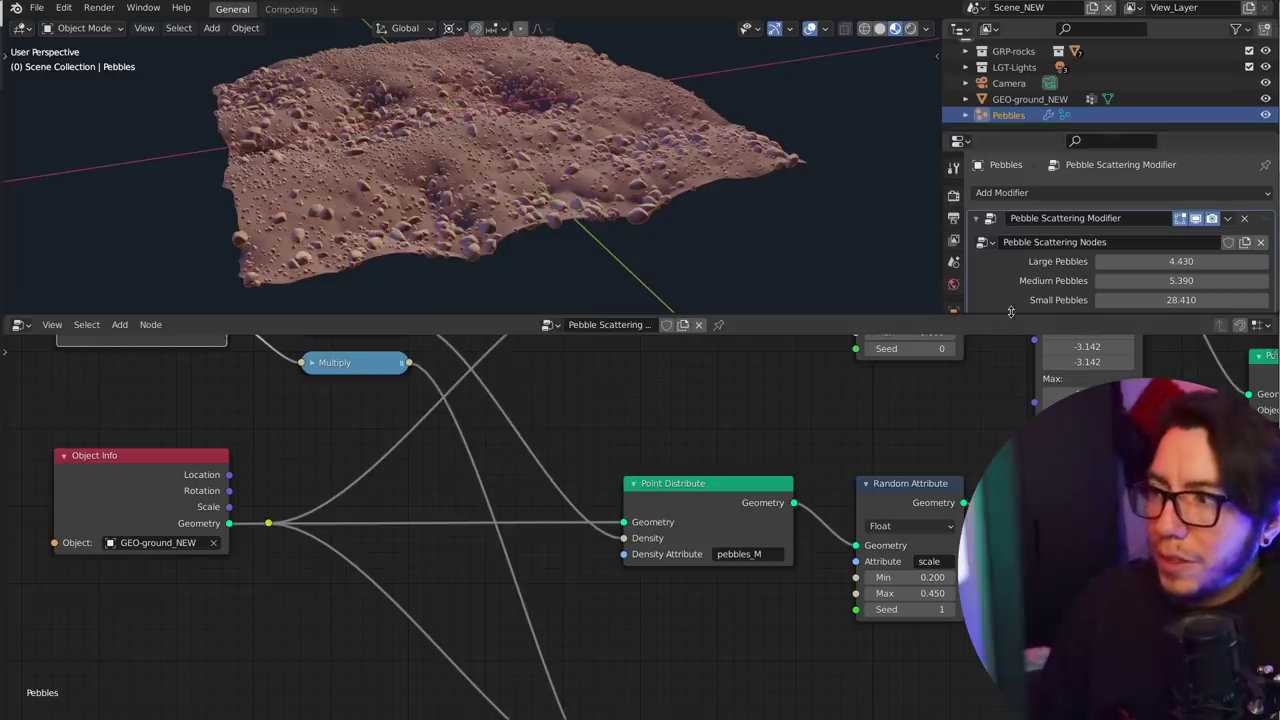
mouse_move(1010, 316)
left_mouse_down()
mouse_move(1010, 367)
mouse_move(1010, 324)
left_mouse_up()
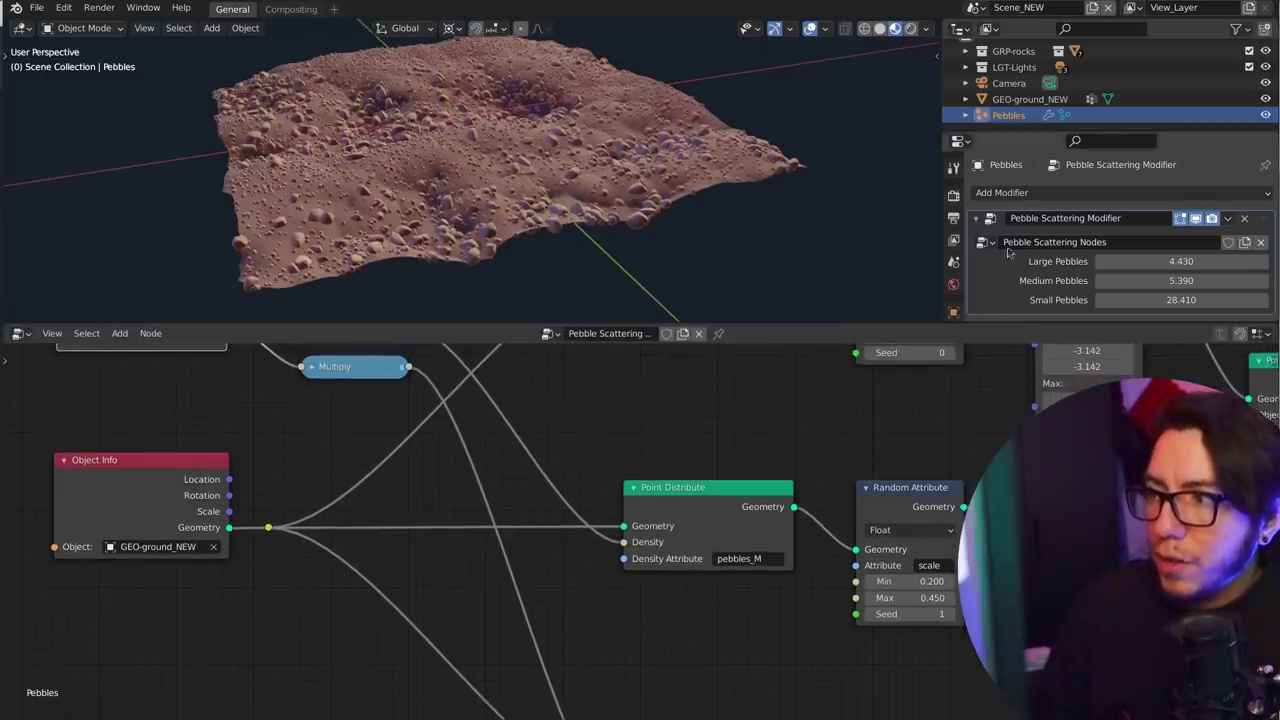
Deselect everything in the 3D viewport and reselect the Pebbles object in the Outliner.
scroll(720, 410, "down", 5)
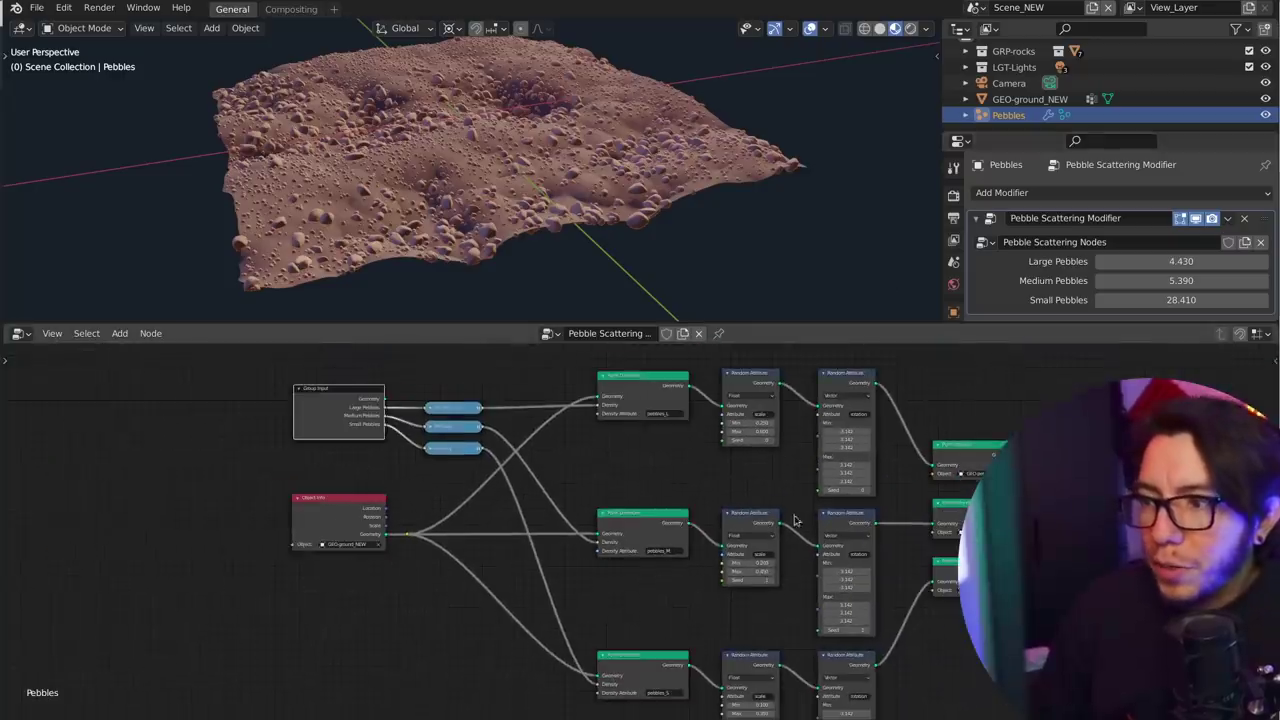
middle_click_drag(795, 520, 761, 523)
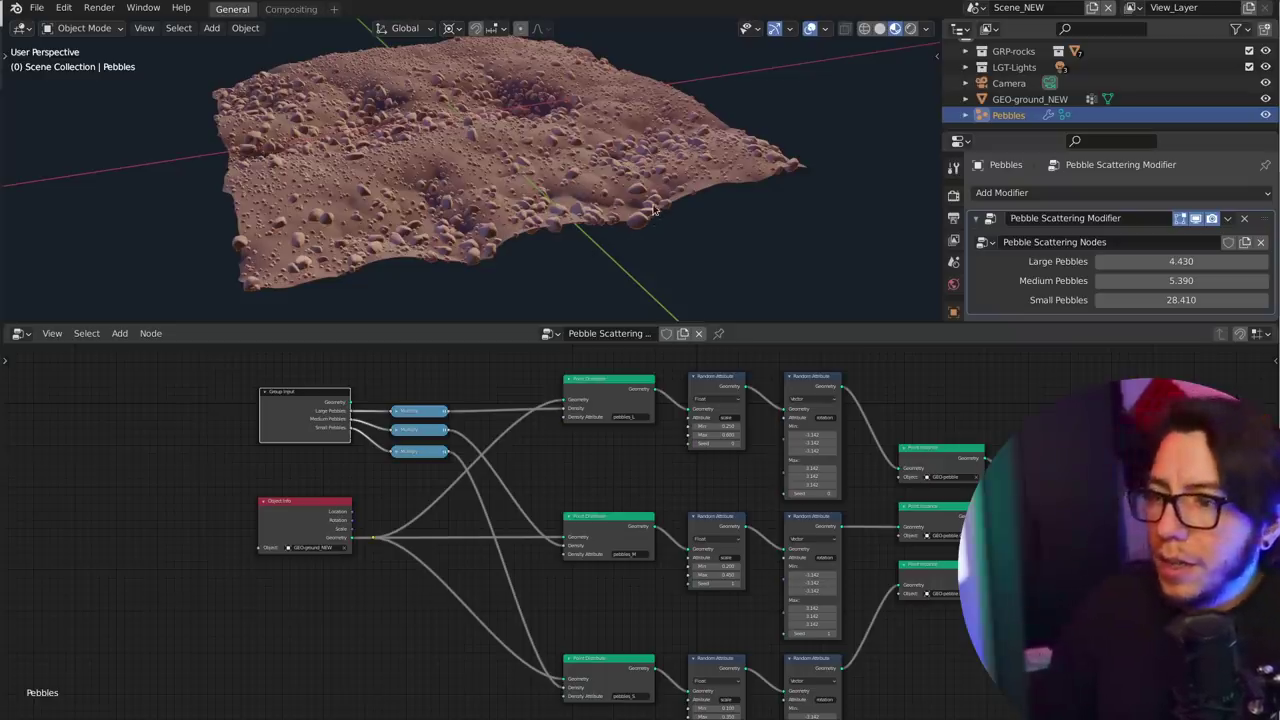
key("alt+a")
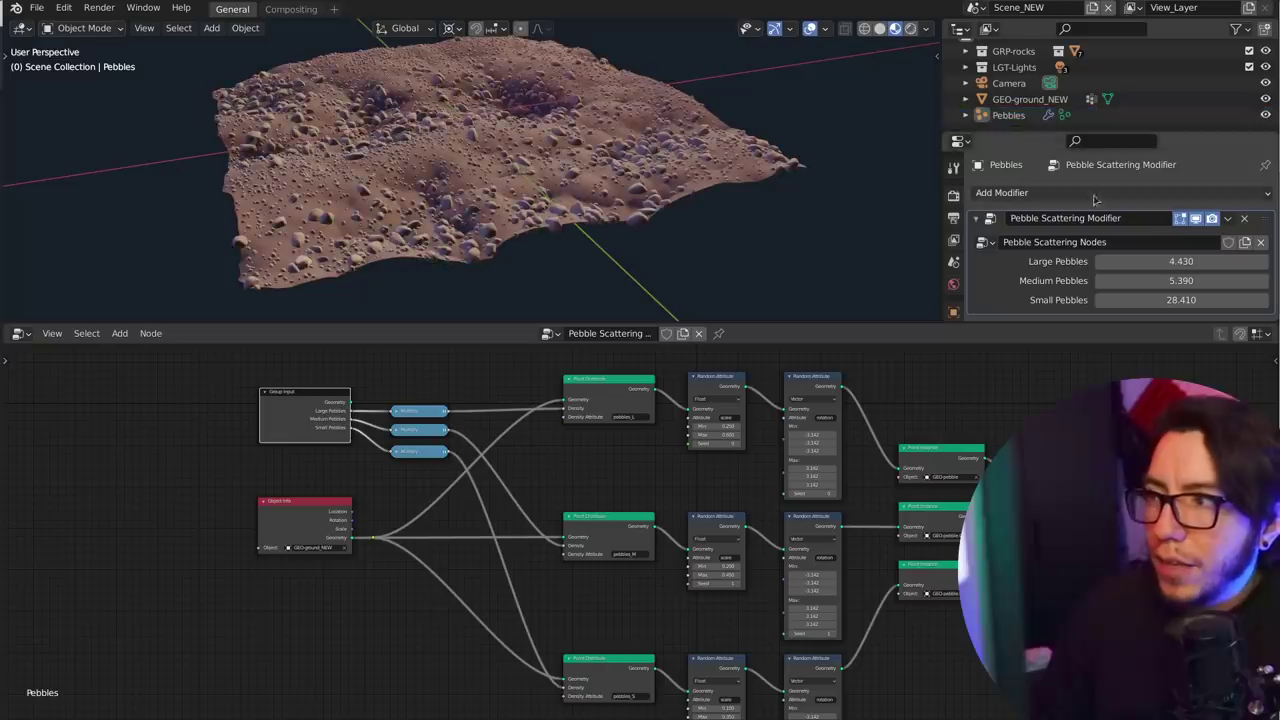
left_click(1010, 117)
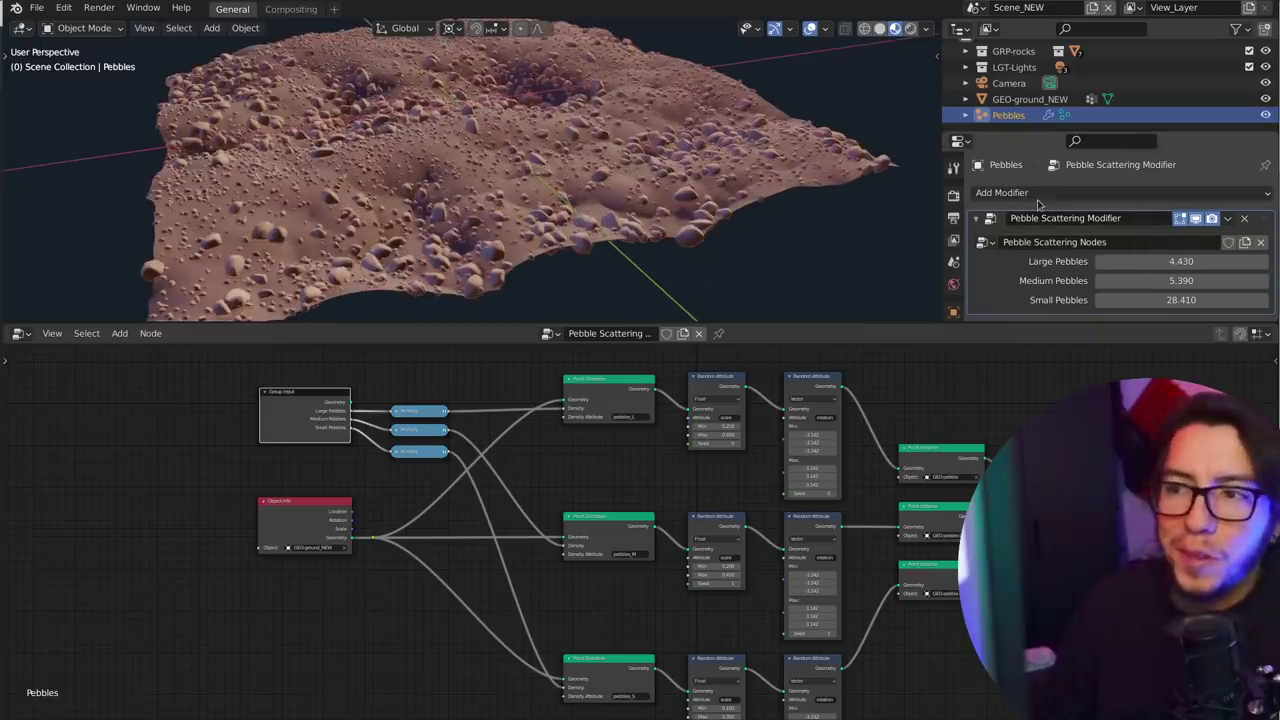
Examine how the Object Info and Multiply nodes feed the pebbles_L Point Distribute node, and select the Large Pebbles Multiply node.
scroll(535, 493, "up", 2)
middle_click_drag(536, 494, 508, 506)
scroll(508, 506, "up", 4)
middle_click_drag(60, 580, 293, 599)
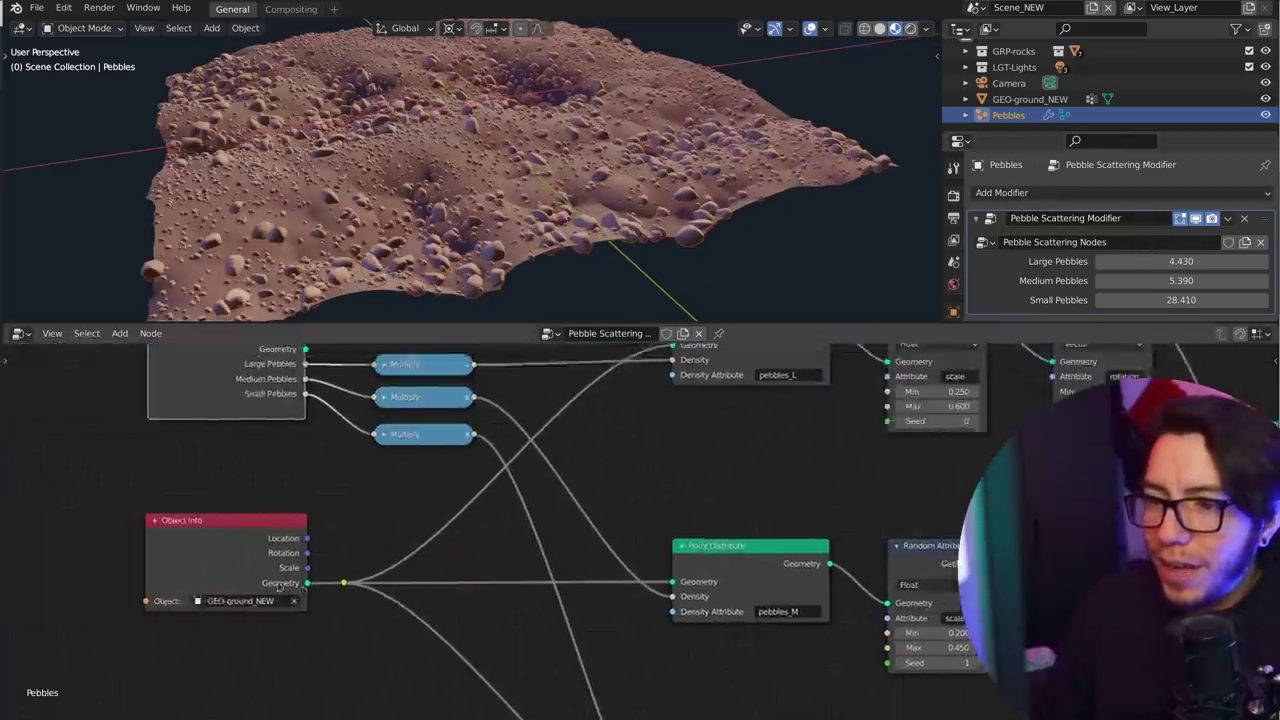
scroll(194, 550, "down", 1)
scroll(226, 560, "up", 3)
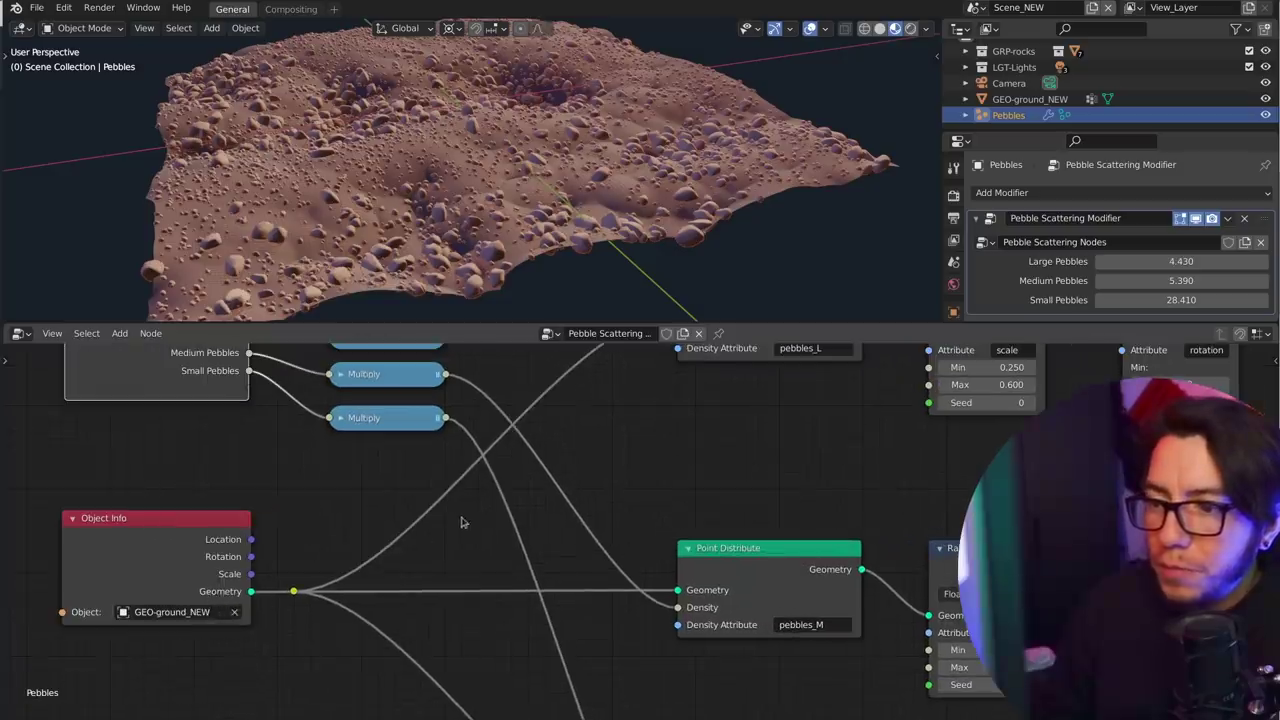
scroll(461, 522, "down", 1)
scroll(316, 609, "down", 2)
scroll(527, 485, "up", 2)
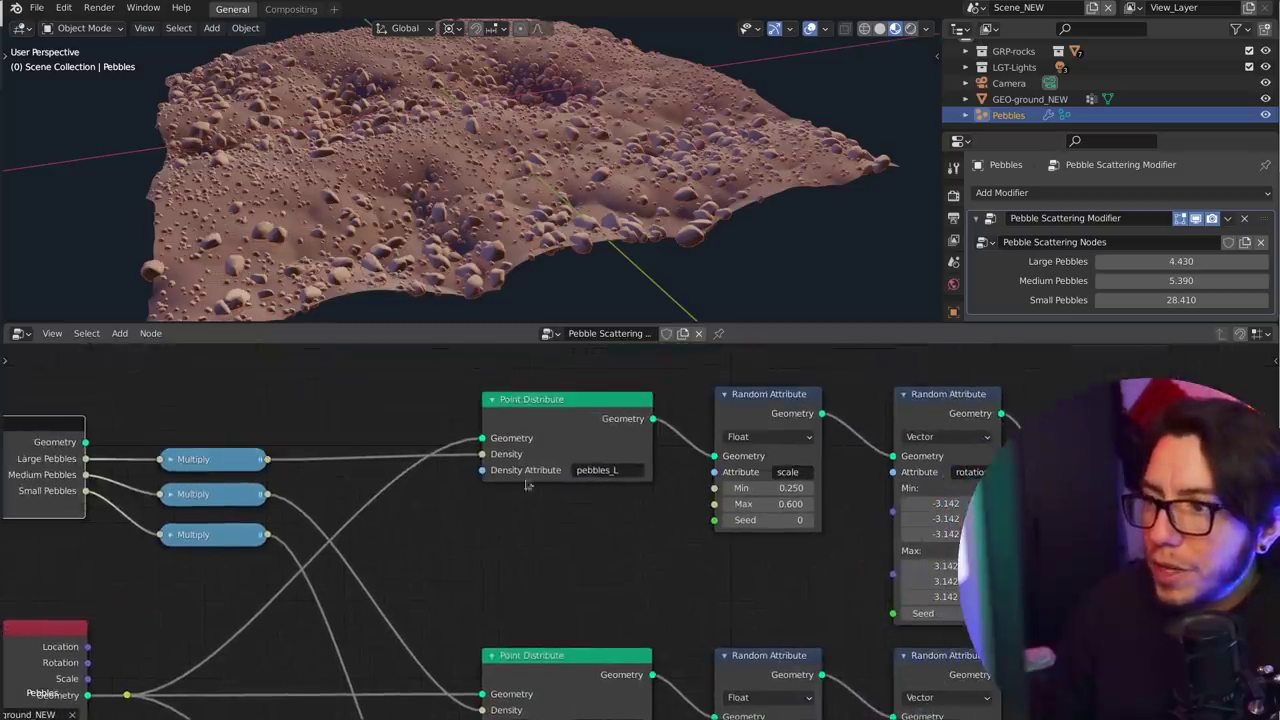
left_click(230, 469)
middle_click_drag(198, 464, 222, 462)
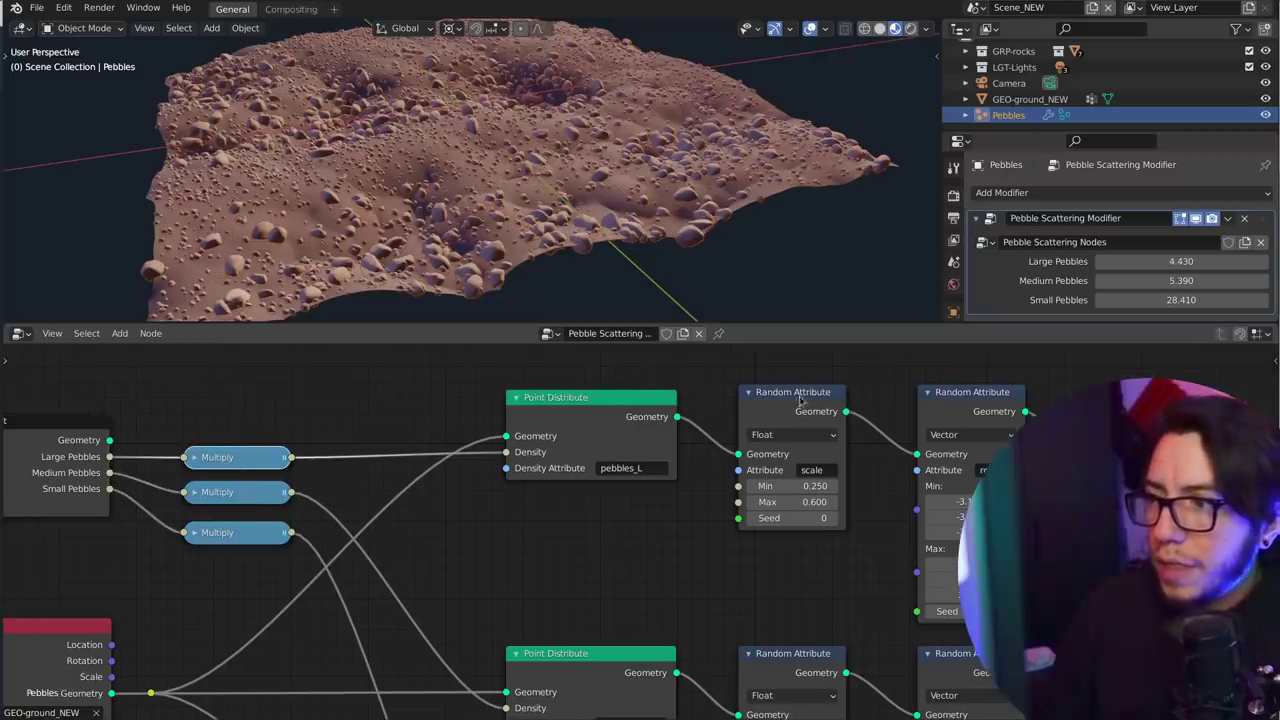
Select the scale Random Attribute node in the large-pebble branch and inspect its Float settings beside the rotation node.
middle_click_drag(800, 400, 393, 415)
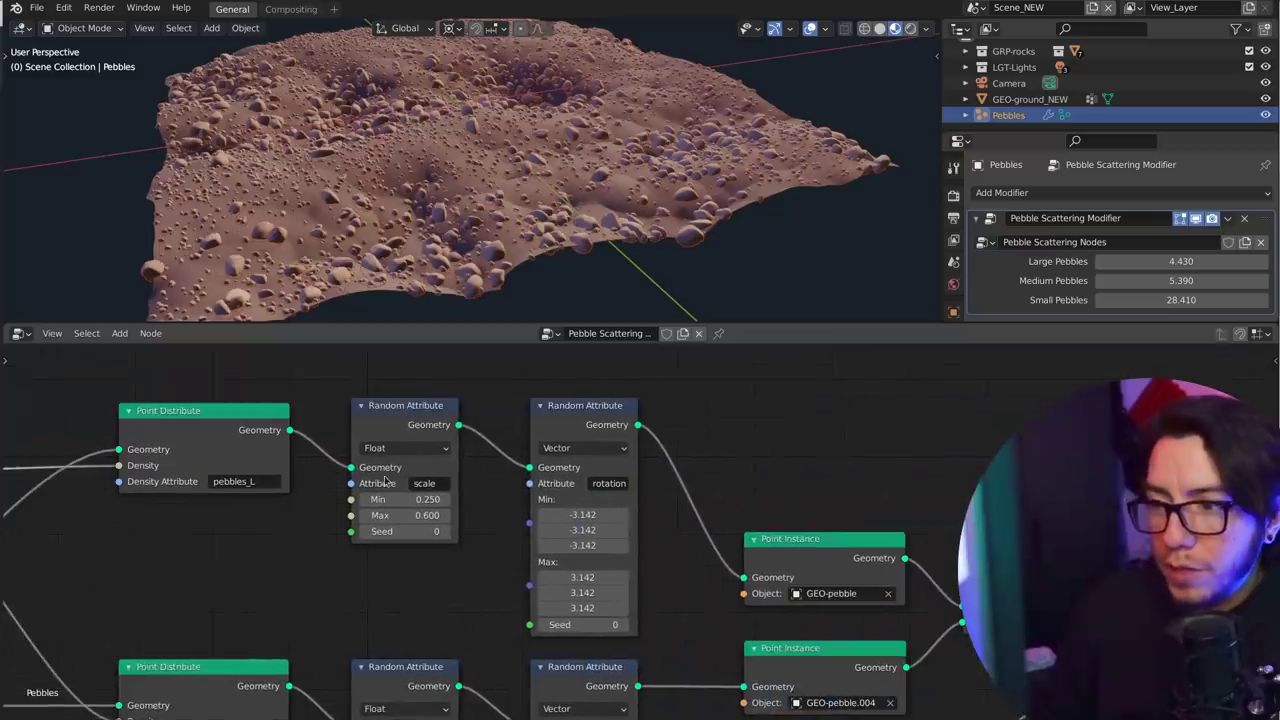
scroll(385, 481, "up", 1)
left_click(355, 436)
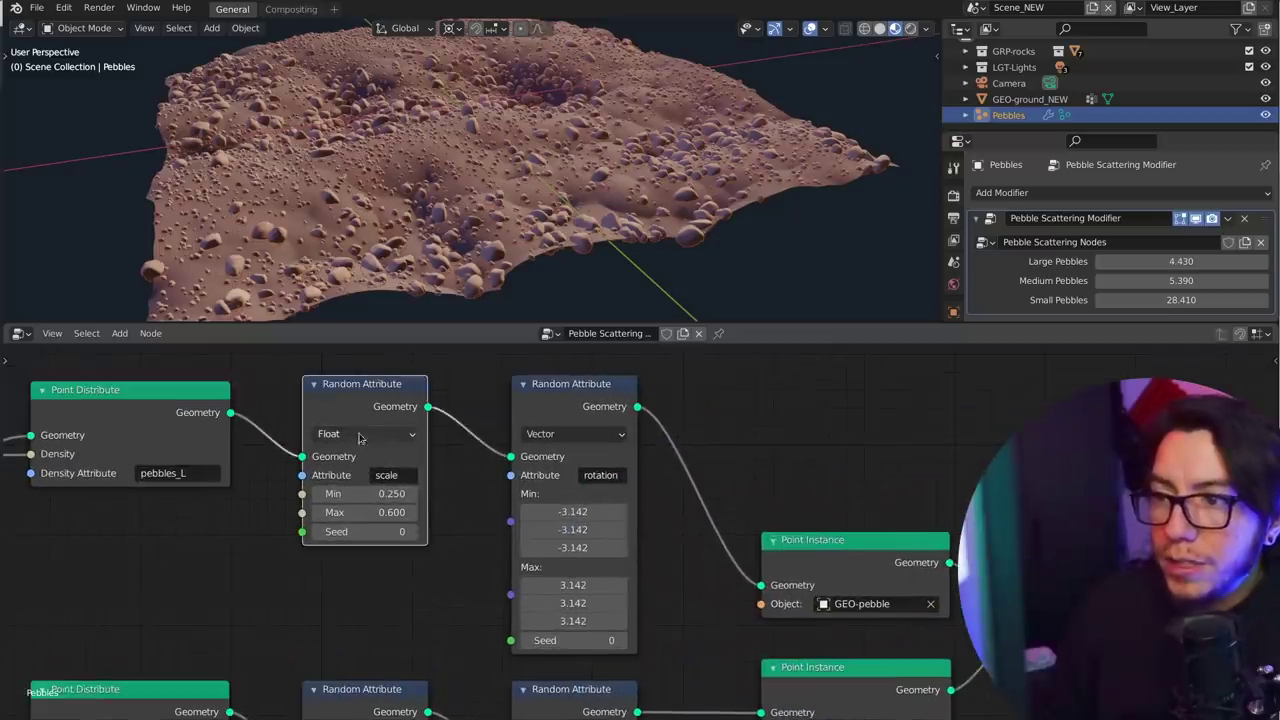
middle_click_drag(394, 447, 419, 441)
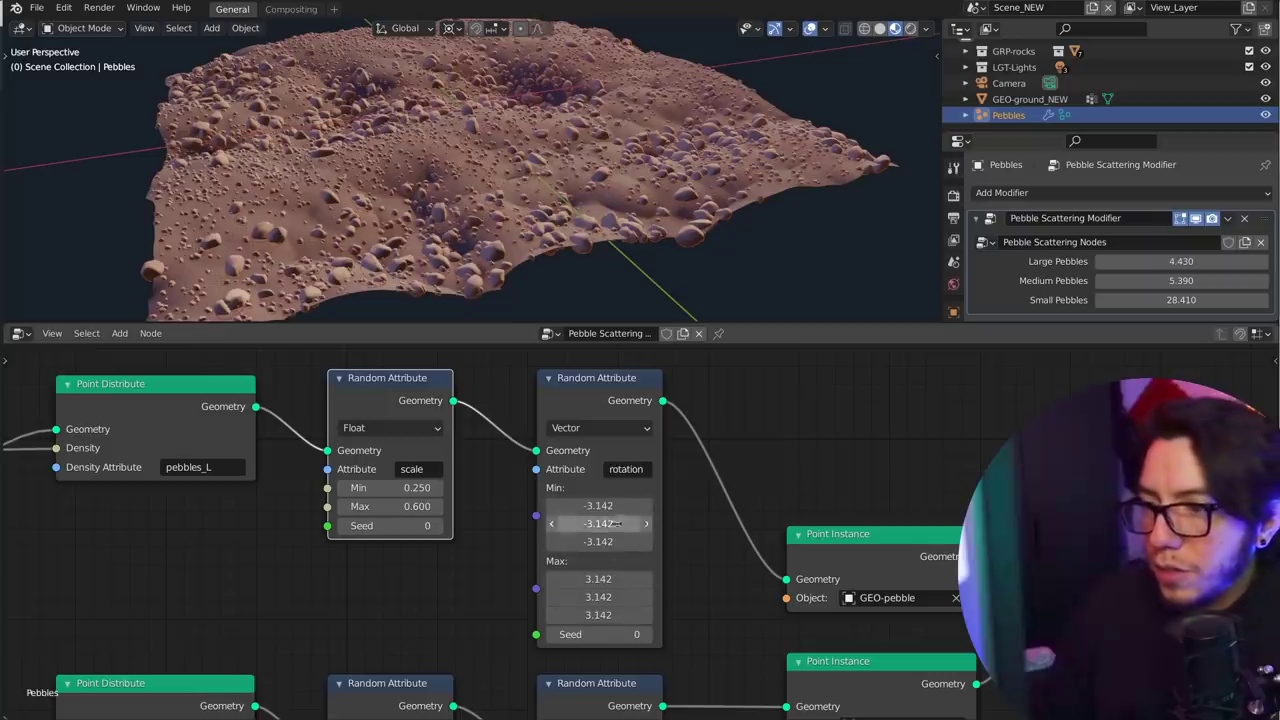
Follow the large-pebble branch through the Point Instance node to the two Join Geometry nodes.
middle_click_drag(700, 590, 472, 580)
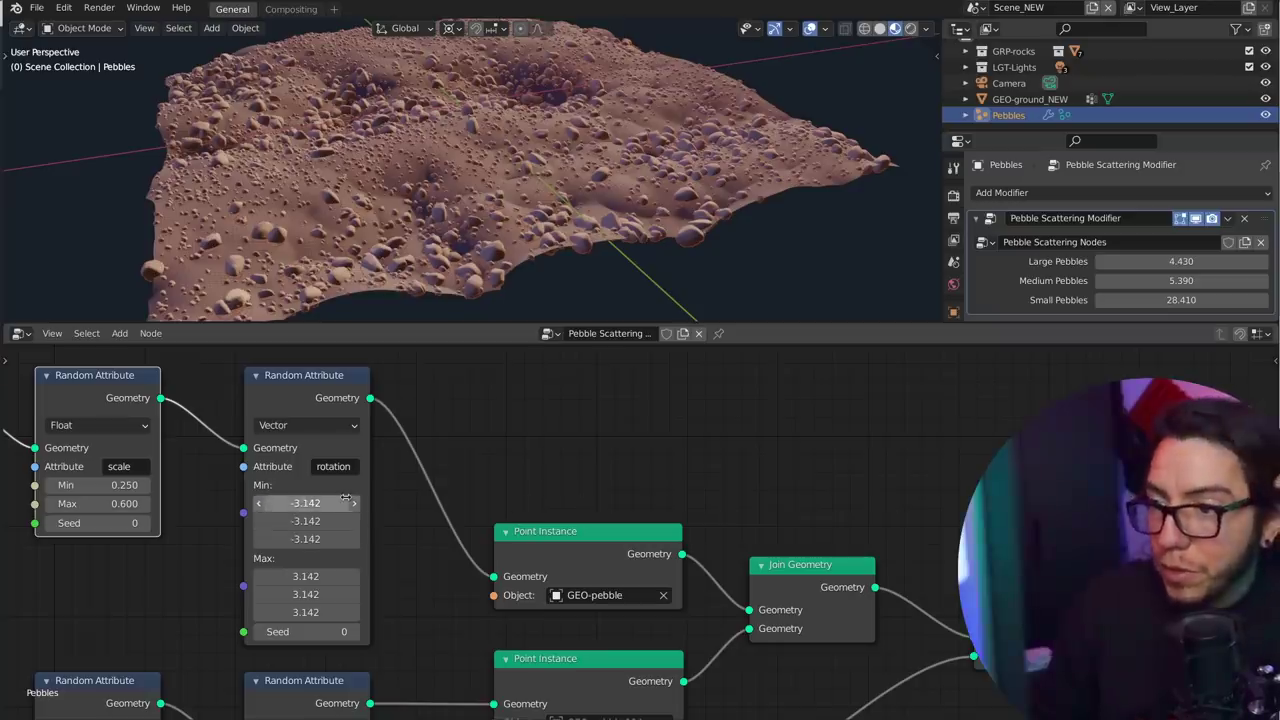
middle_click_drag(632, 572, 581, 510)
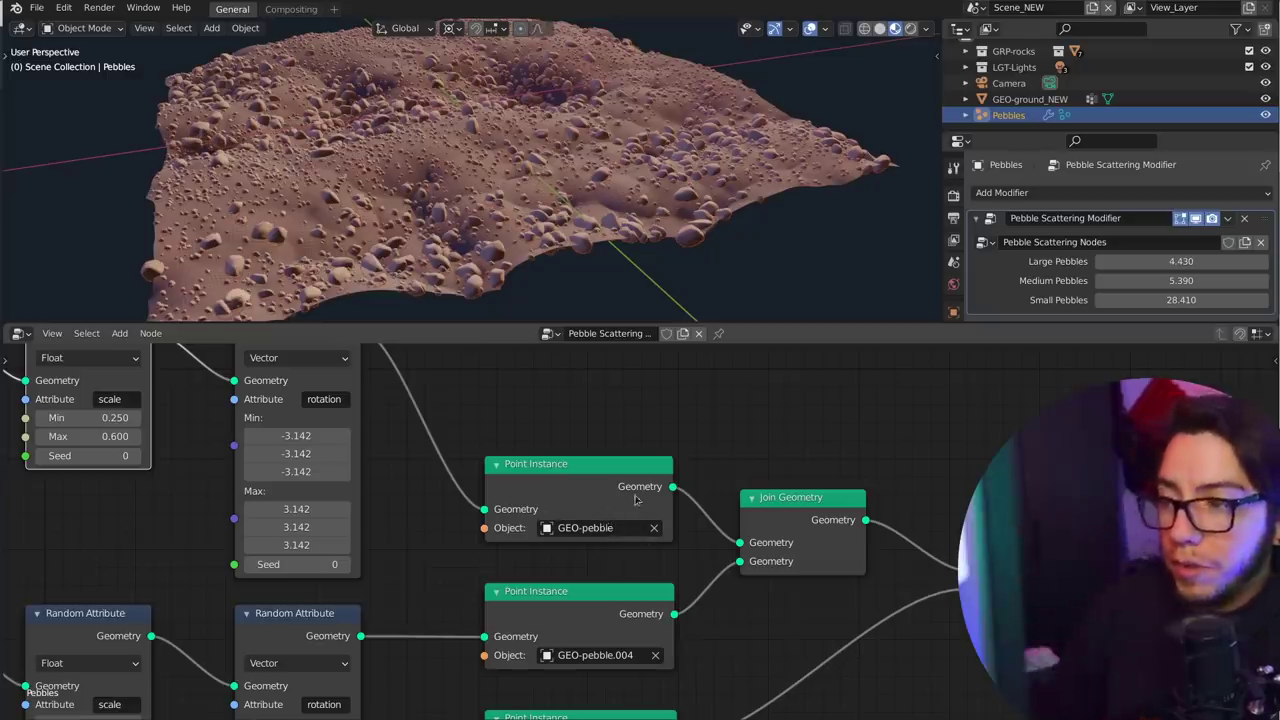
middle_click_drag(849, 503, 787, 462)
scroll(787, 462, "down", 1)
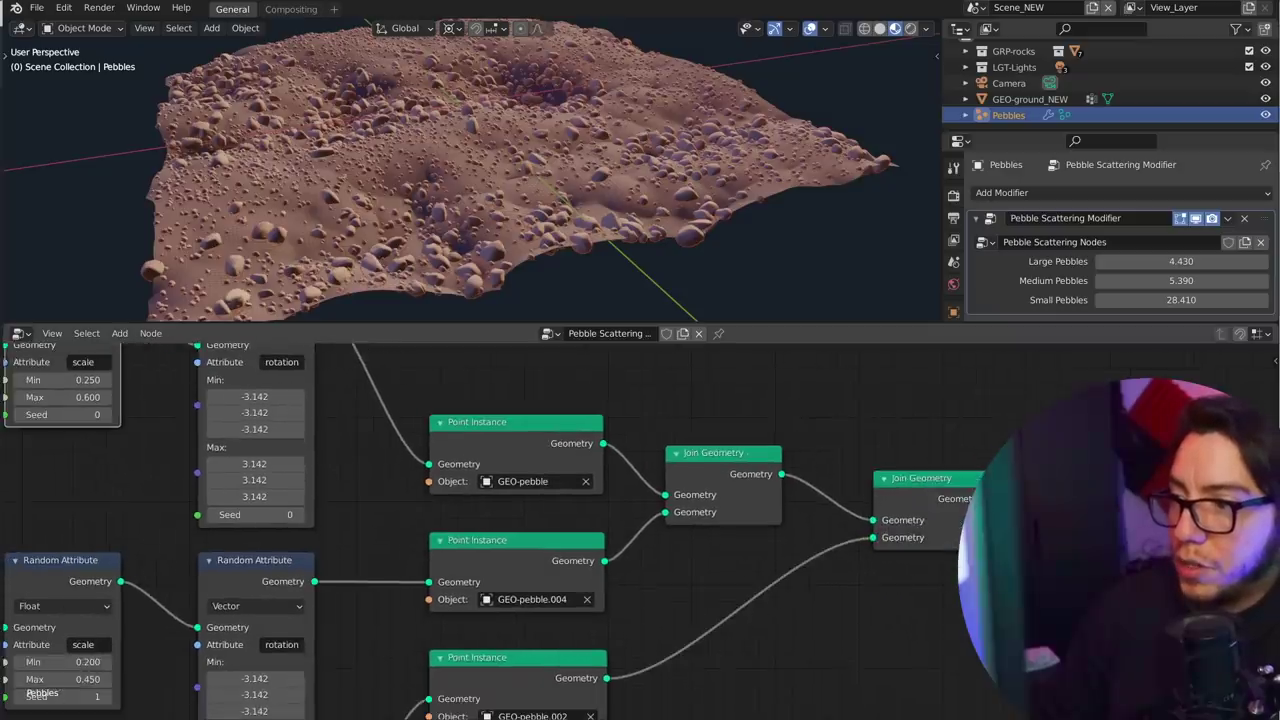
scroll(1002, 560, "up", 2)
middle_click_drag(1002, 560, 843, 558)
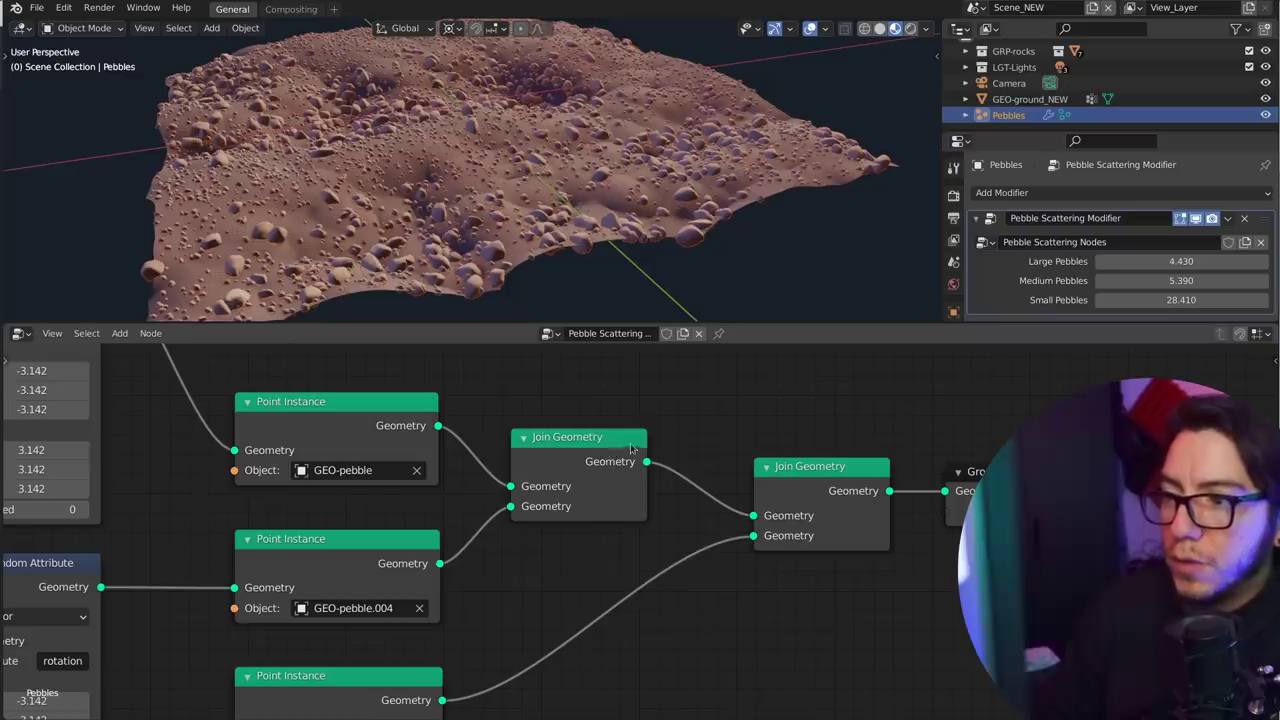
Add a Boolean node below the final Join Geometry node and delete it again.
key("shift+a")
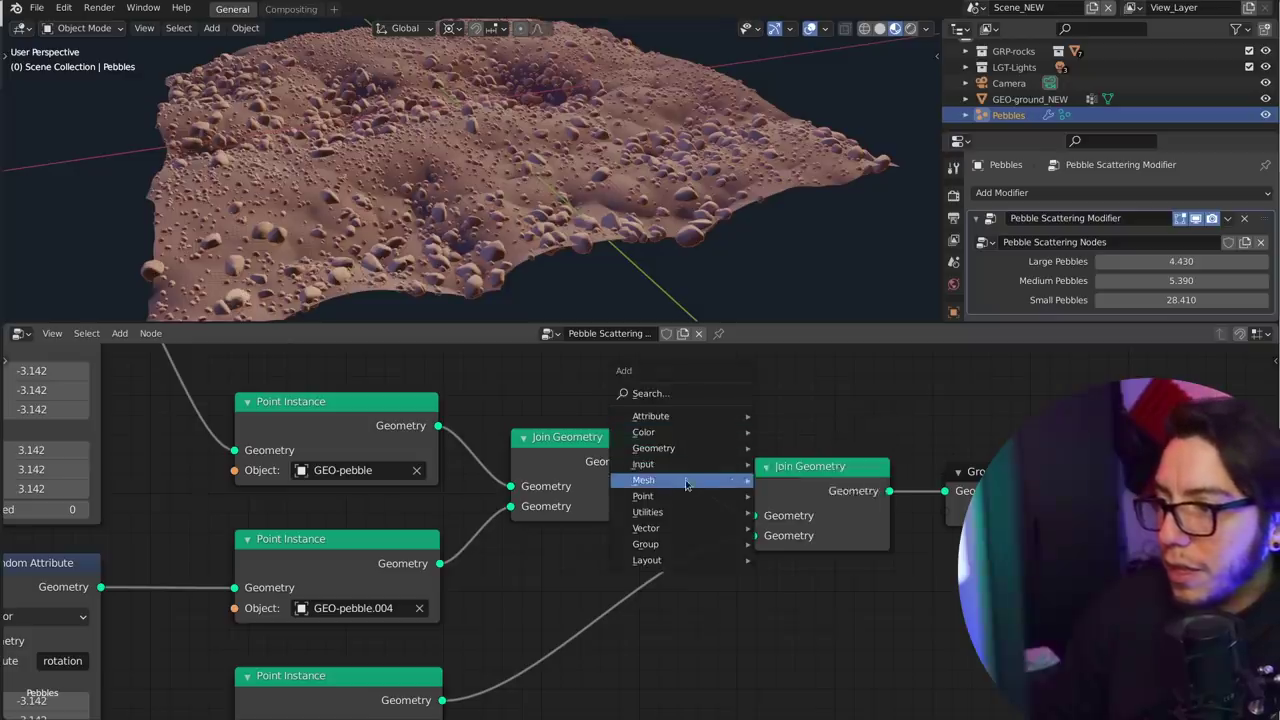
mouse_move(686, 482)
mouse_move(684, 452)
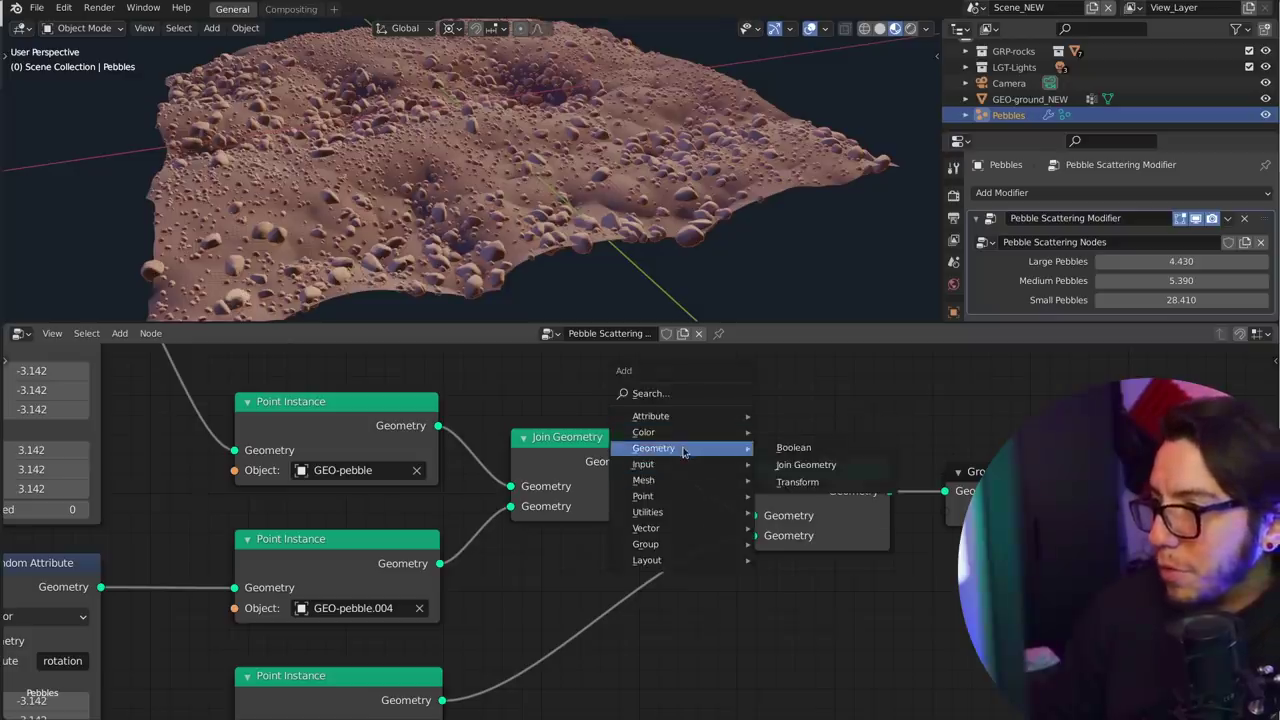
left_click(790, 450)
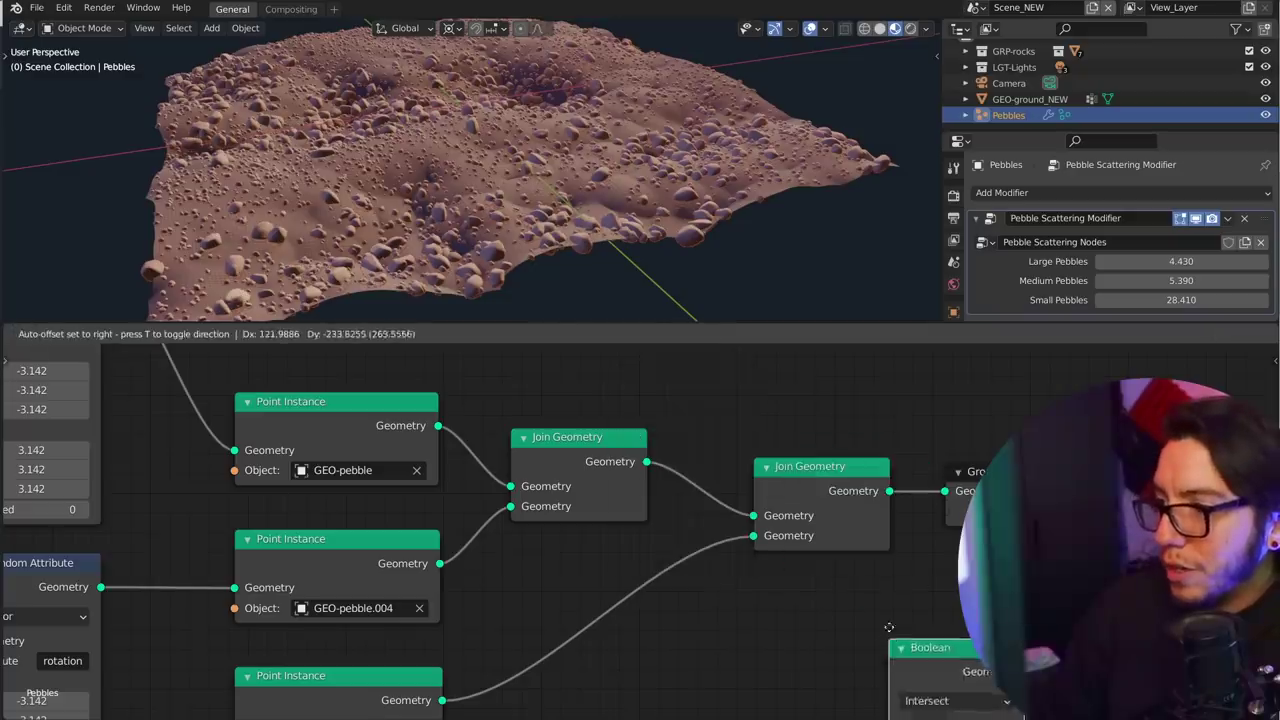
left_click(955, 653)
scroll(952, 651, "down", 1)
middle_click_drag(951, 651, 905, 613)
left_click_drag(889, 602, 821, 593)
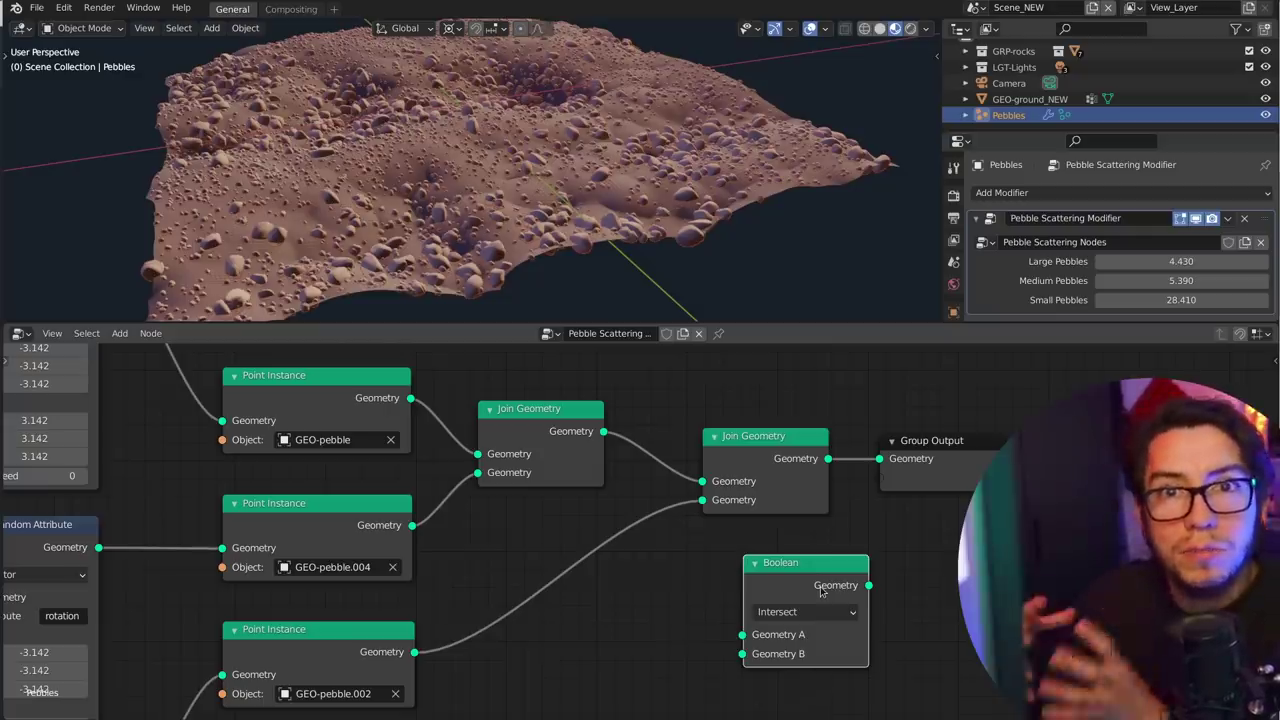
key("x")
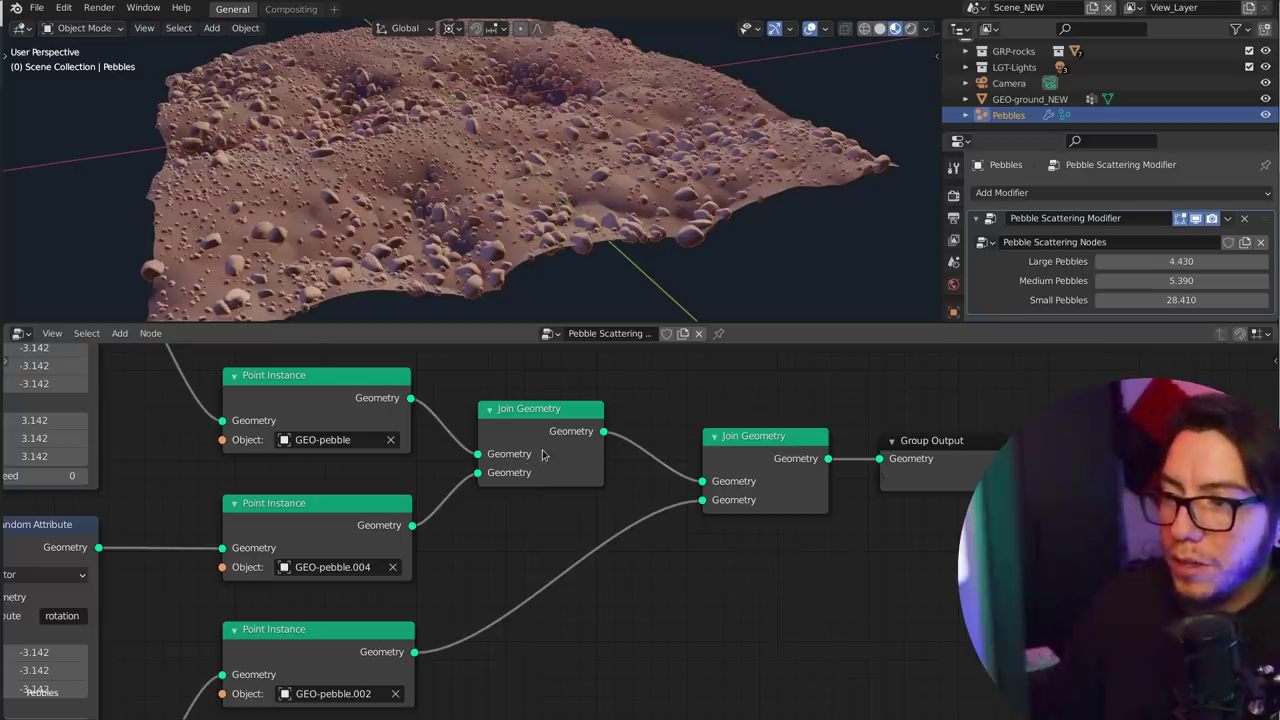
Select the first Join Geometry node and examine how the three Point Instance outputs are merged.
left_click(542, 455)
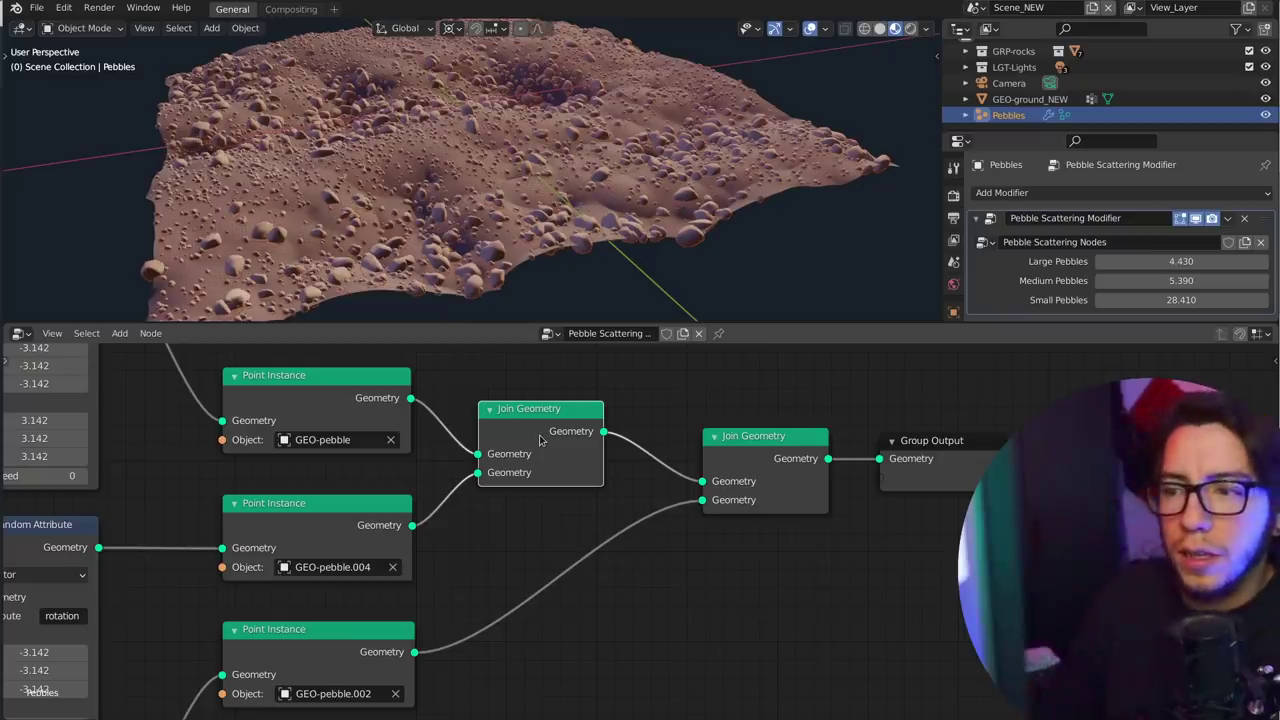
scroll(565, 533, "down", 2)
middle_click_drag(565, 533, 783, 573)
scroll(636, 519, "down", 1)
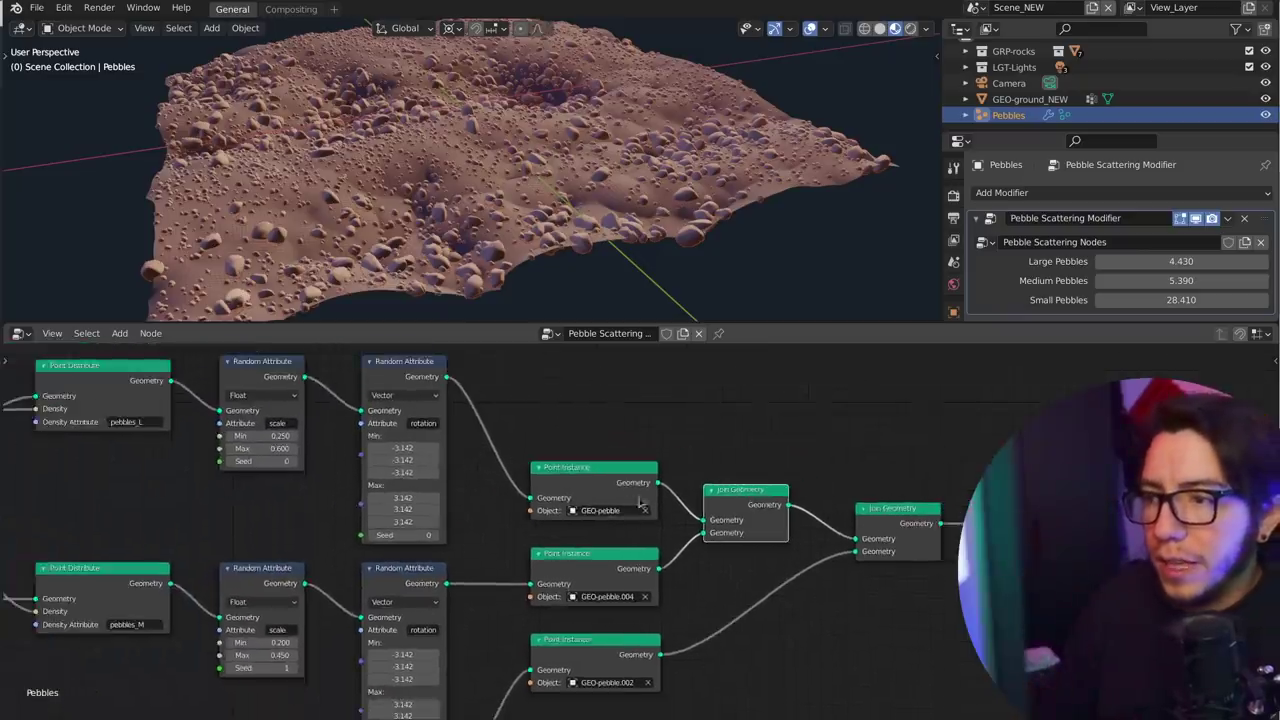
scroll(649, 548, "up", 1)
middle_click_drag(649, 548, 510, 478)
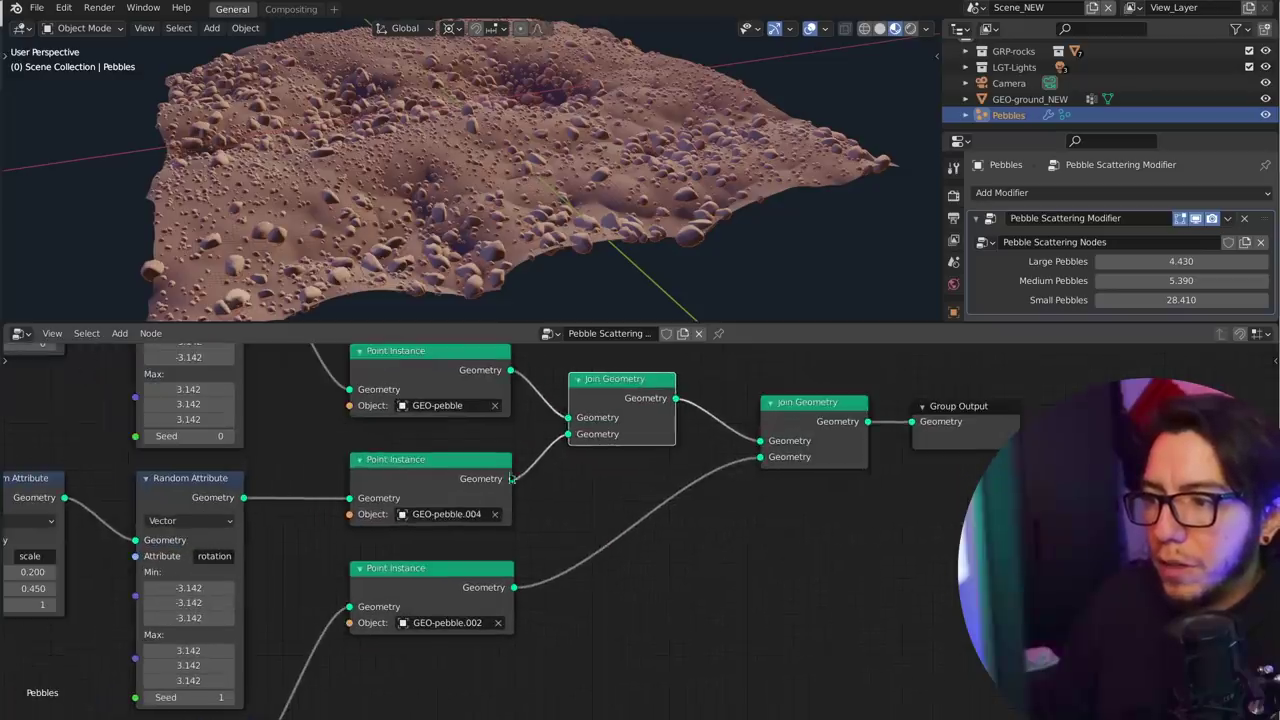
middle_click_drag(553, 620, 1049, 566)
scroll(600, 560, "down", 3)
middle_click_drag(780, 574, 308, 633)
scroll(431, 577, "up", 7)
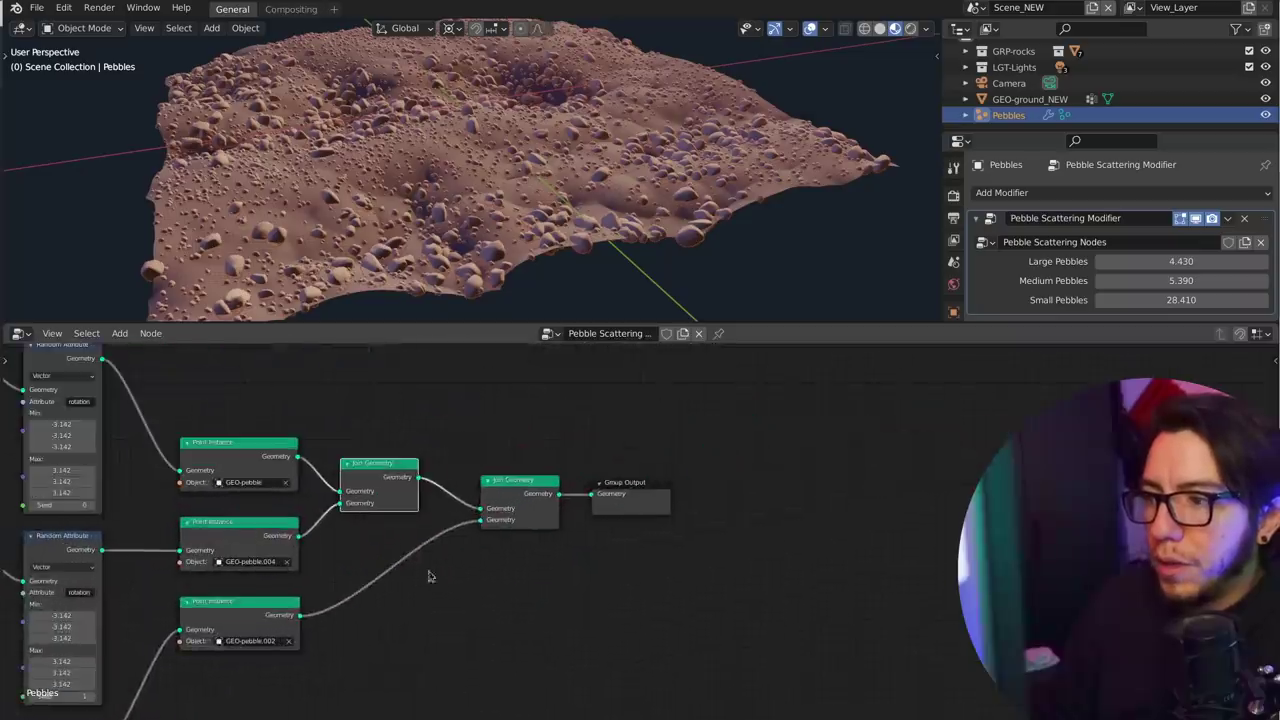
Select the Group Output node and review the complete pebble scattering node tree.
left_click(596, 485)
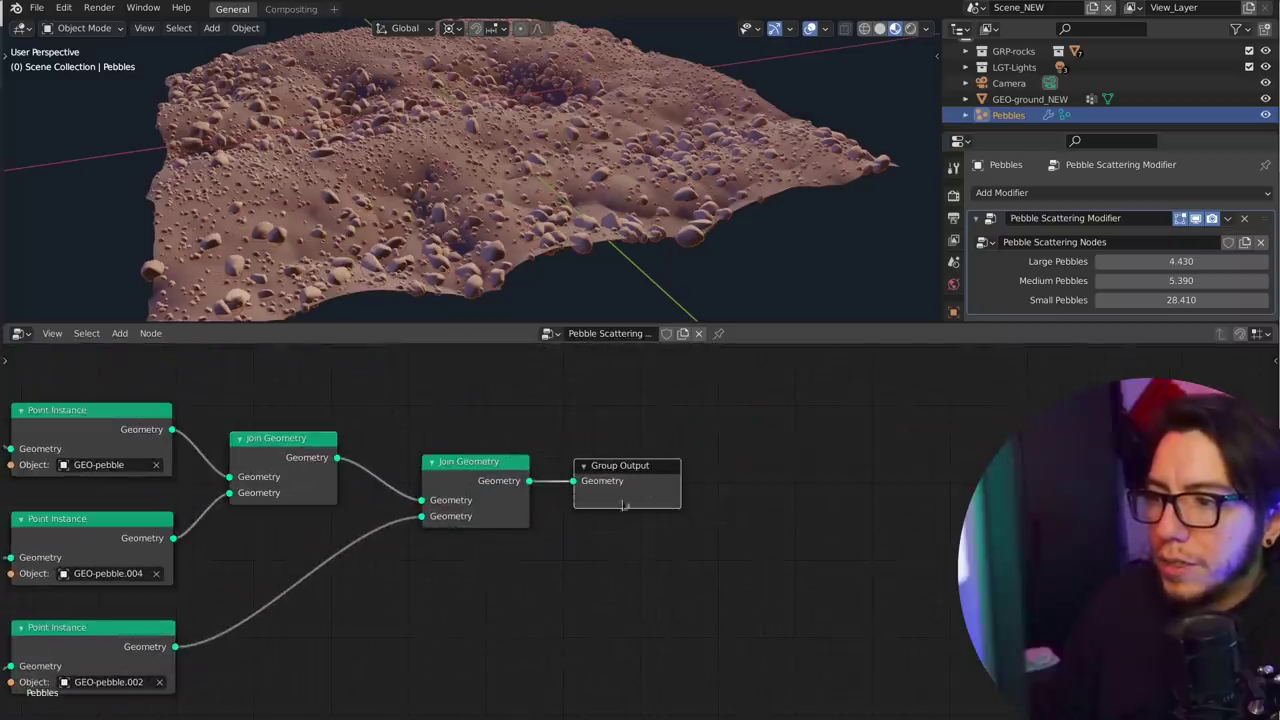
scroll(557, 520, "down", 4)
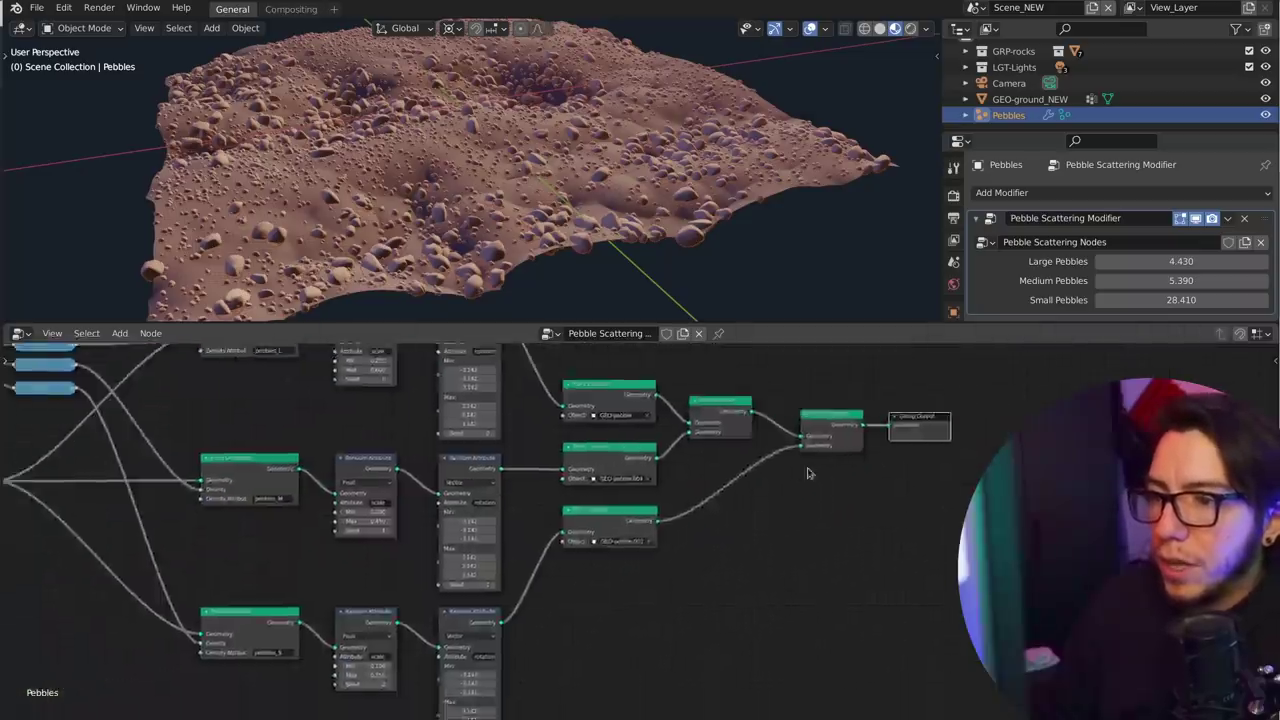
middle_click_drag(759, 480, 779, 484)
scroll(421, 459, "up", 3)
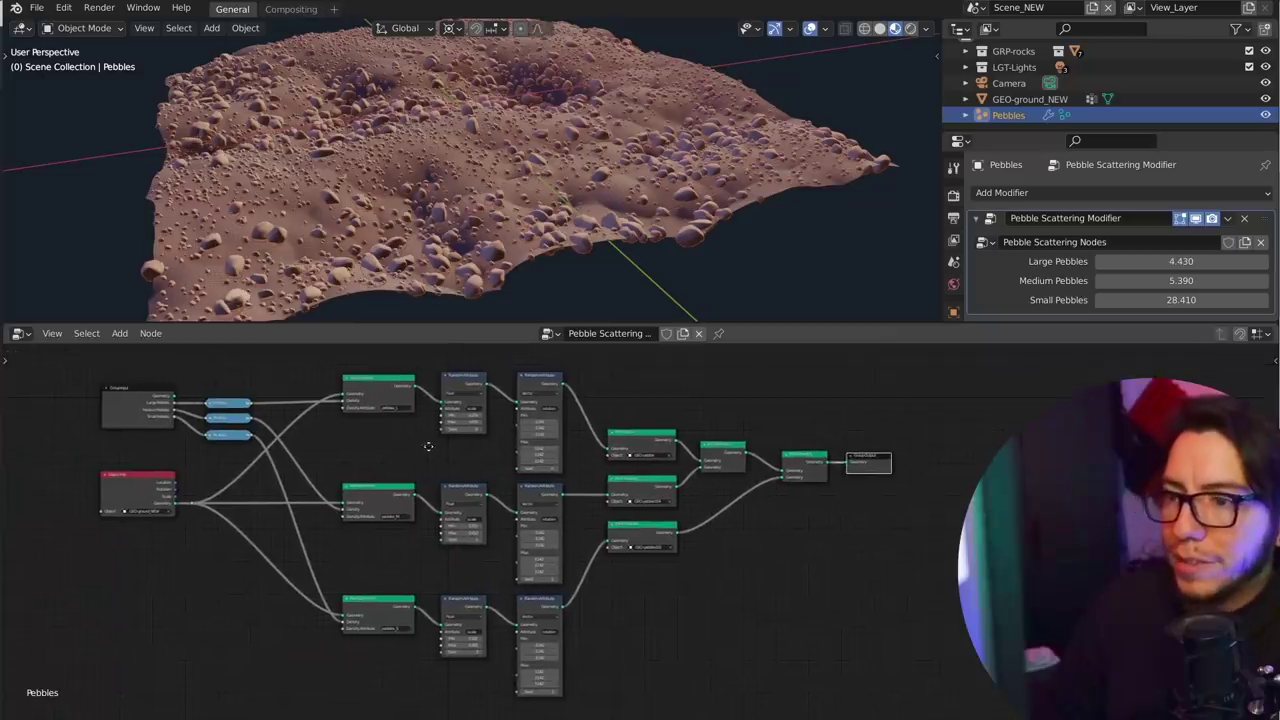
scroll(452, 600, "down", 4)
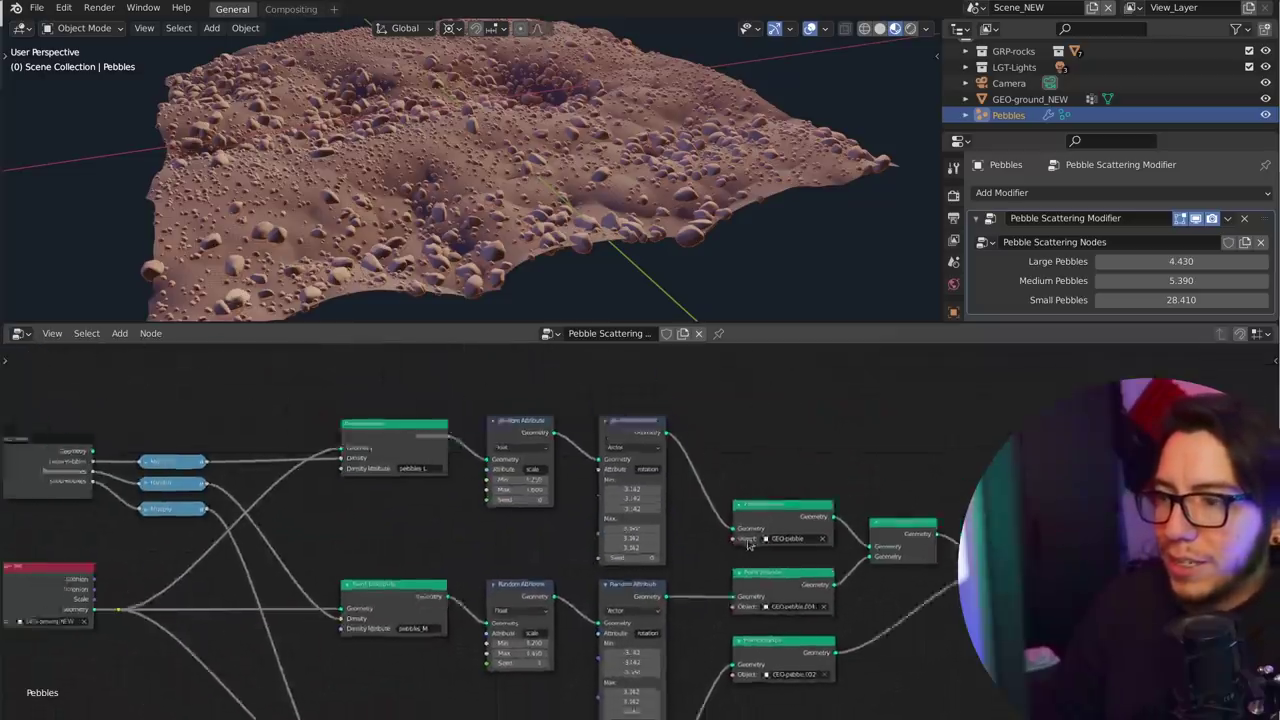
key("space")
key("space")
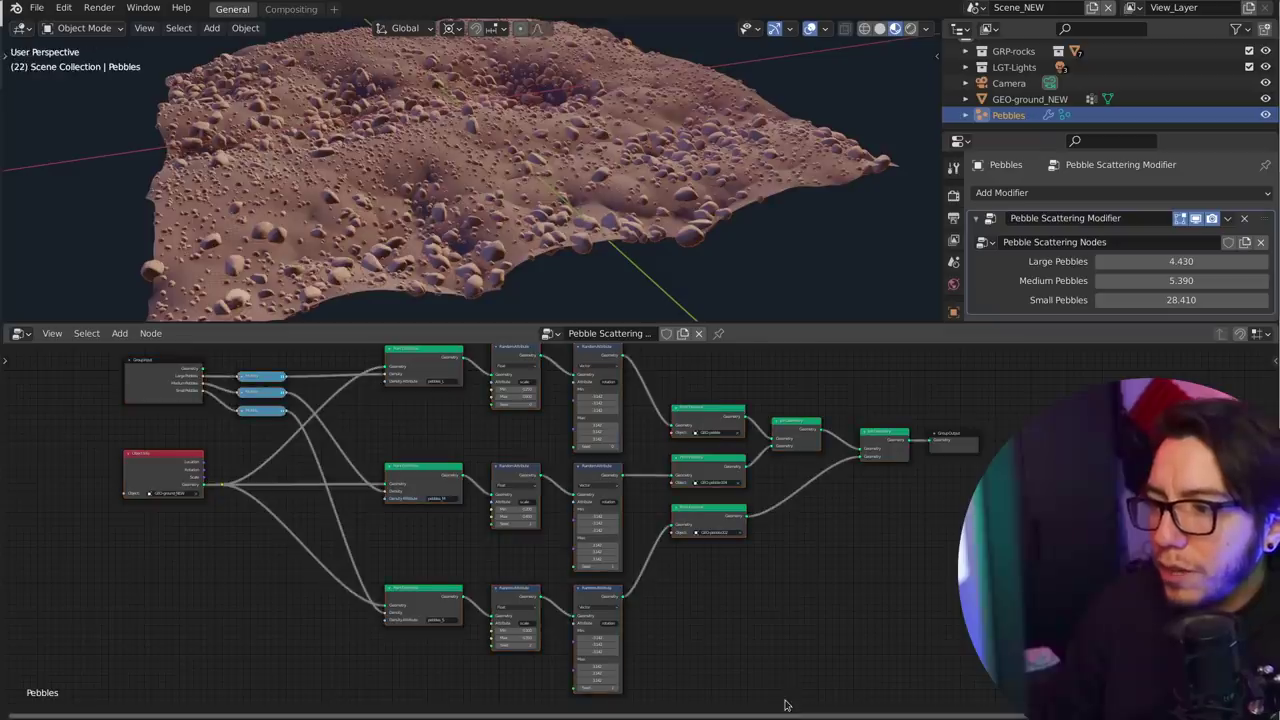
Move the medium and small pebble branches straight down along Y, away from the large-pebble branch.
key("g")
key("y")
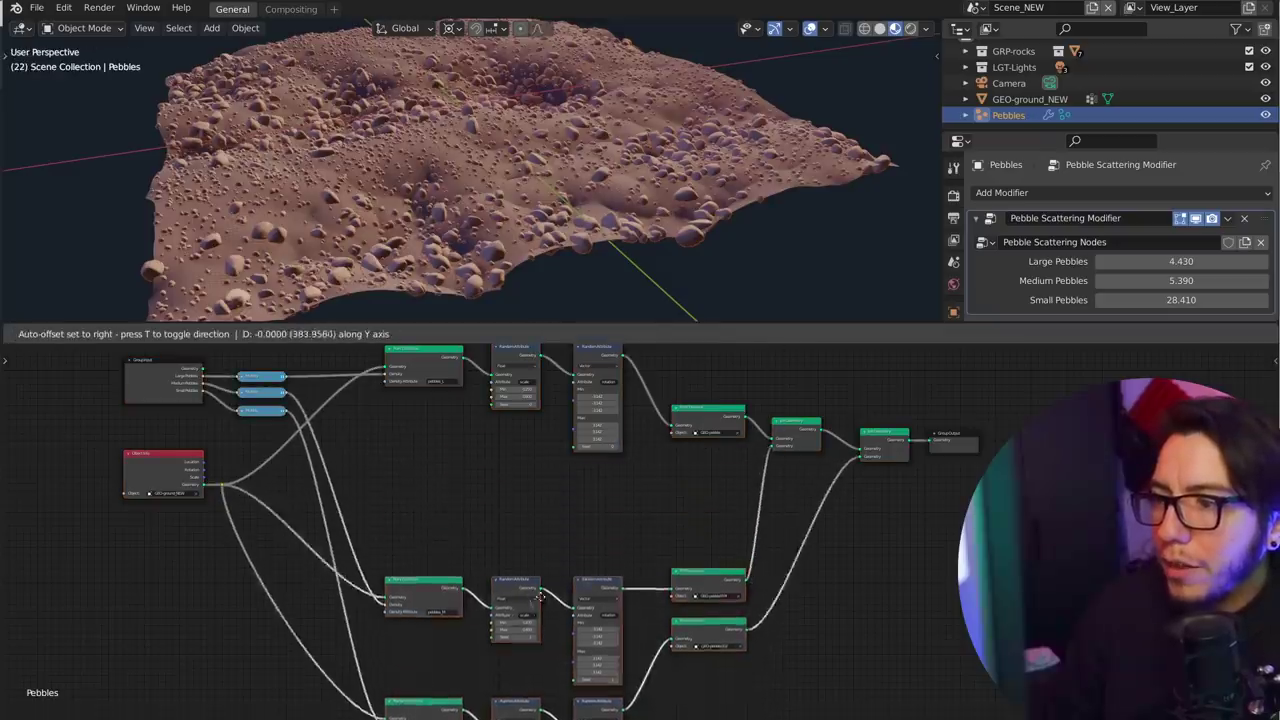
left_click(694, 554)
Examine the isolated large-pebble branch and select its pebbles_L Point Distribute node.
middle_click_drag(704, 556, 723, 657)
scroll(634, 520, "up", 5)
scroll(636, 535, "up", 5)
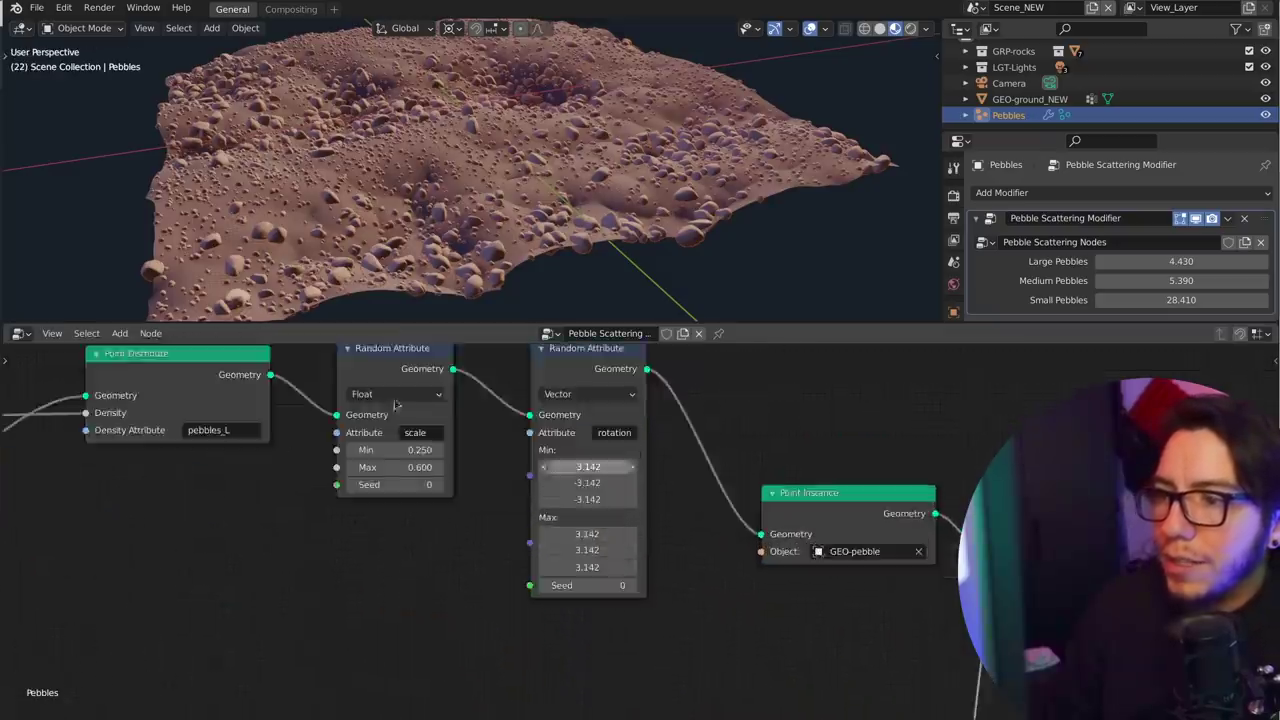
middle_click_drag(528, 429, 489, 500)
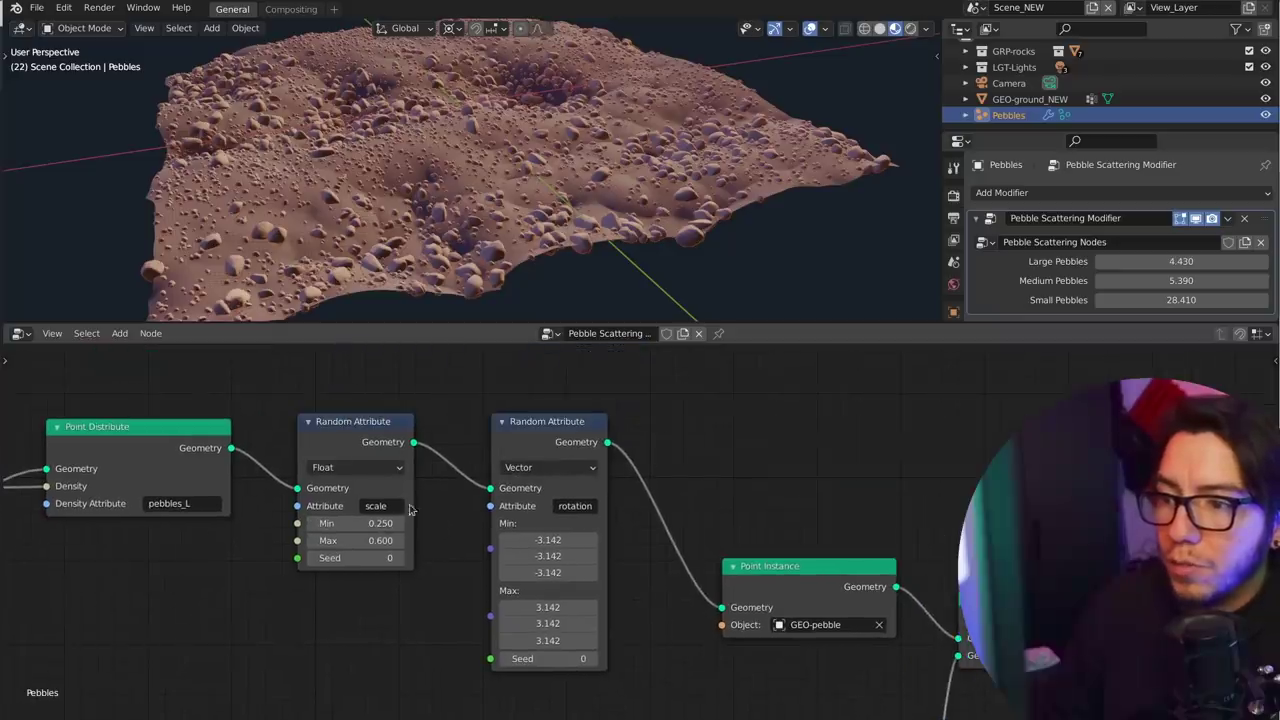
scroll(647, 530, "down", 2)
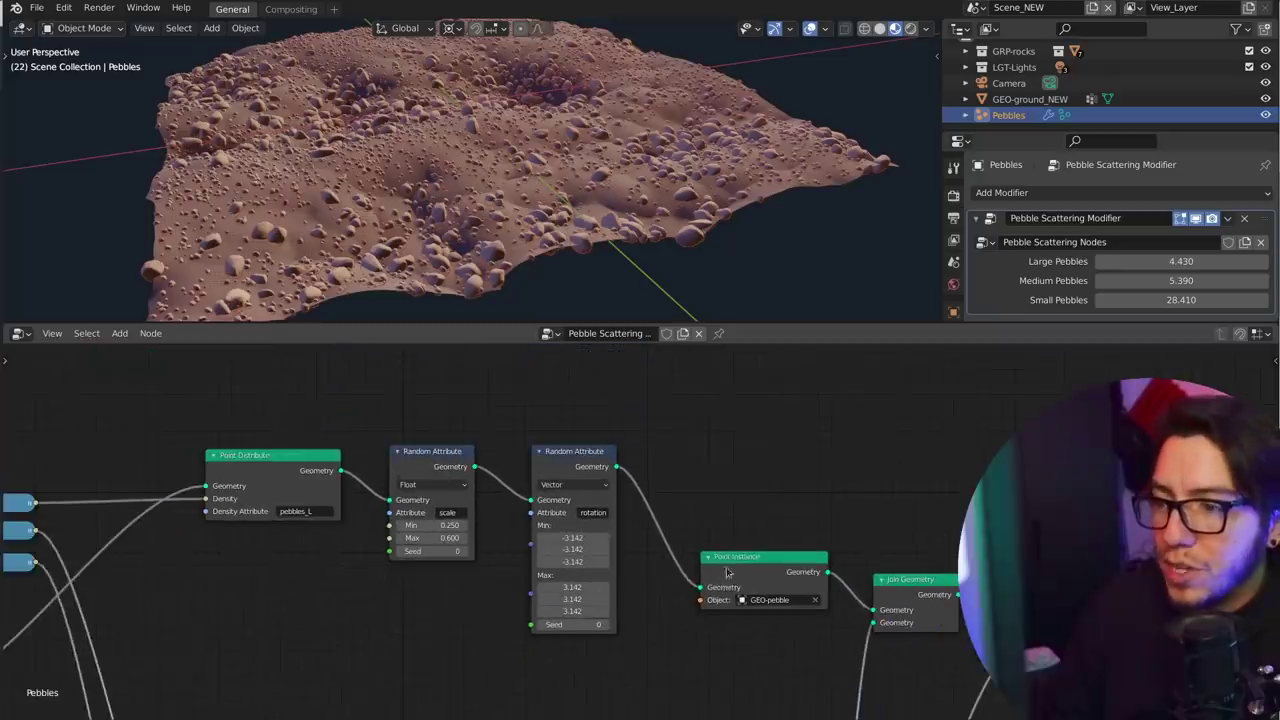
middle_click_drag(384, 582, 521, 595)
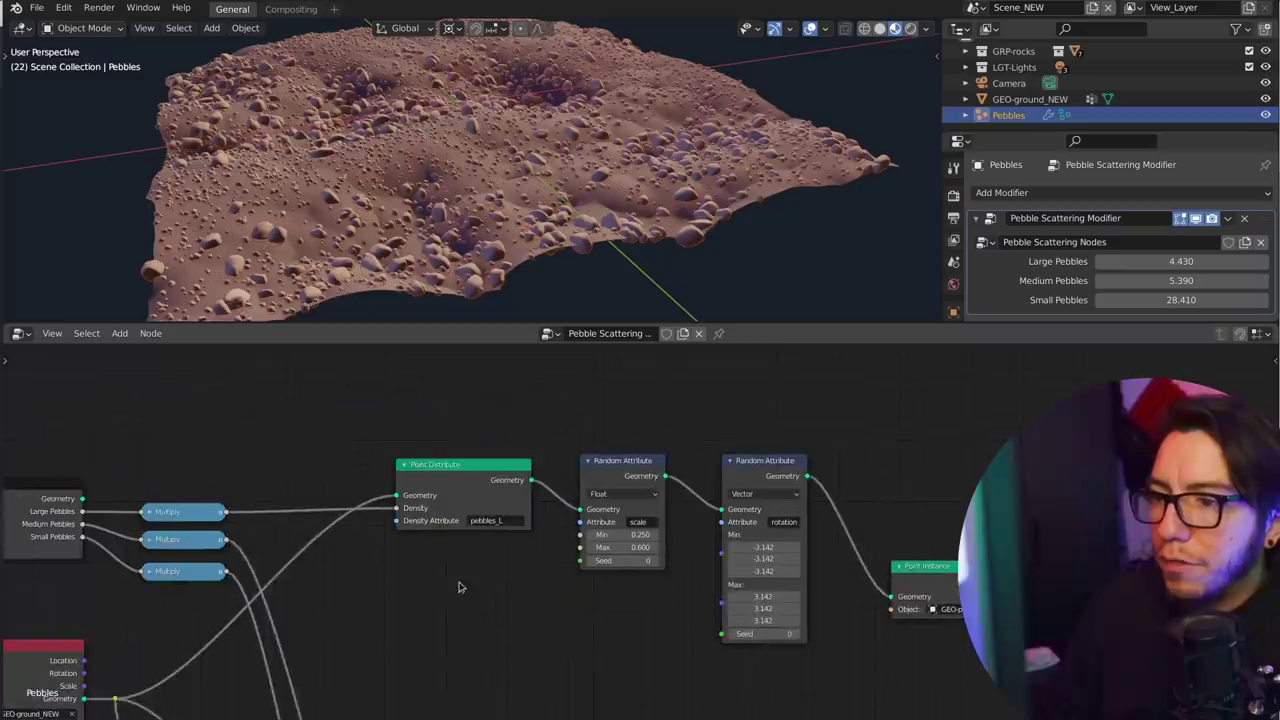
scroll(459, 587, "up", 2)
left_click(427, 448)
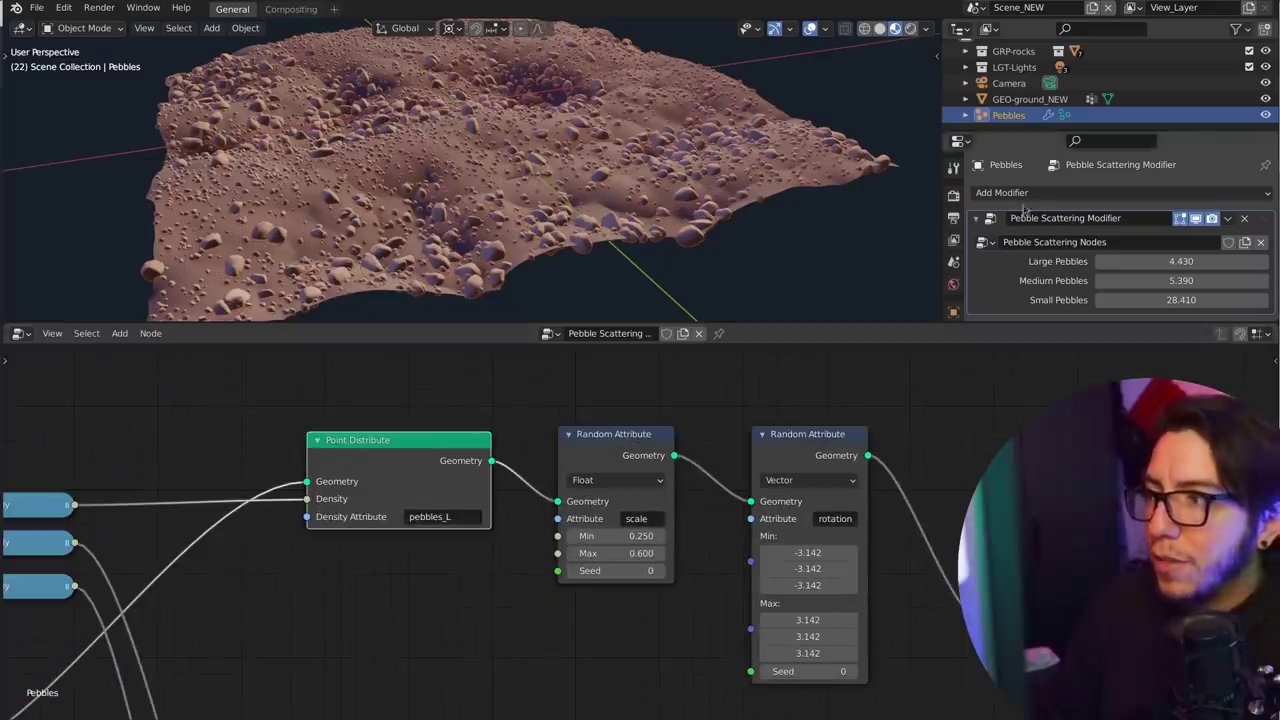
Enlarge the 3D viewport, select GEO-ground_NEW and show the vertex groups in its mesh data properties.
left_click_drag(995, 325, 960, 460)
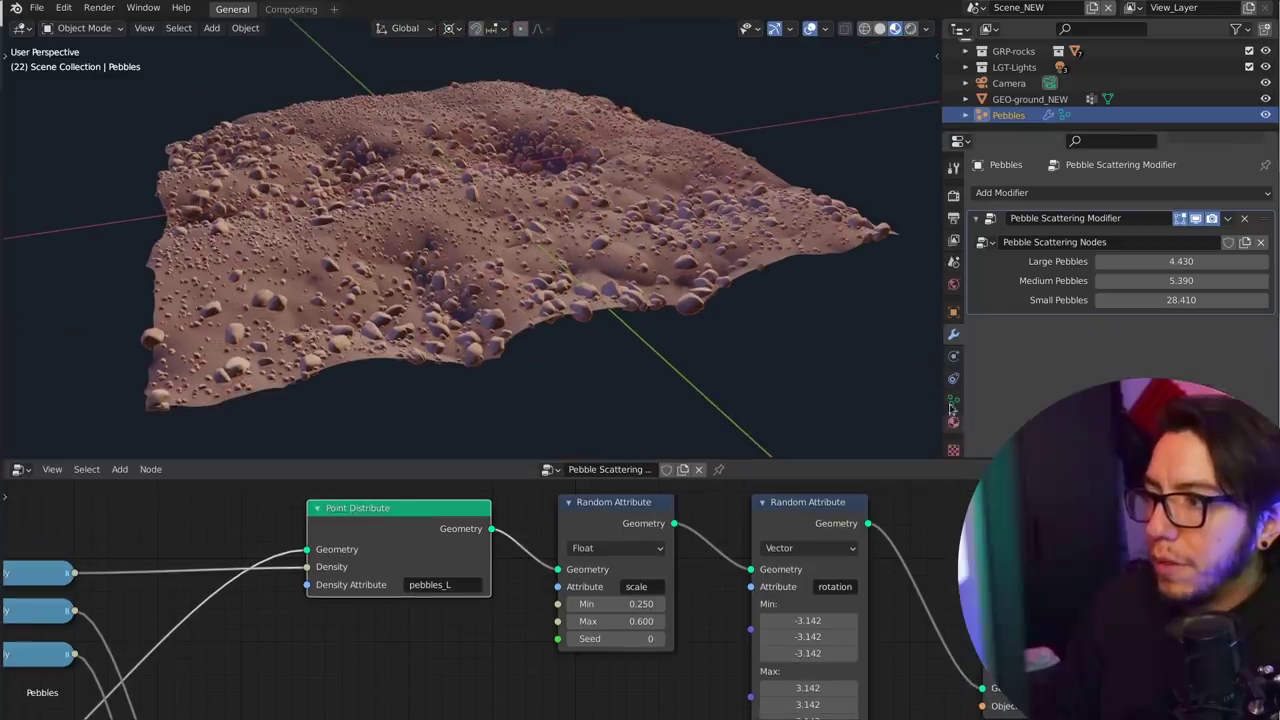
left_click(597, 244)
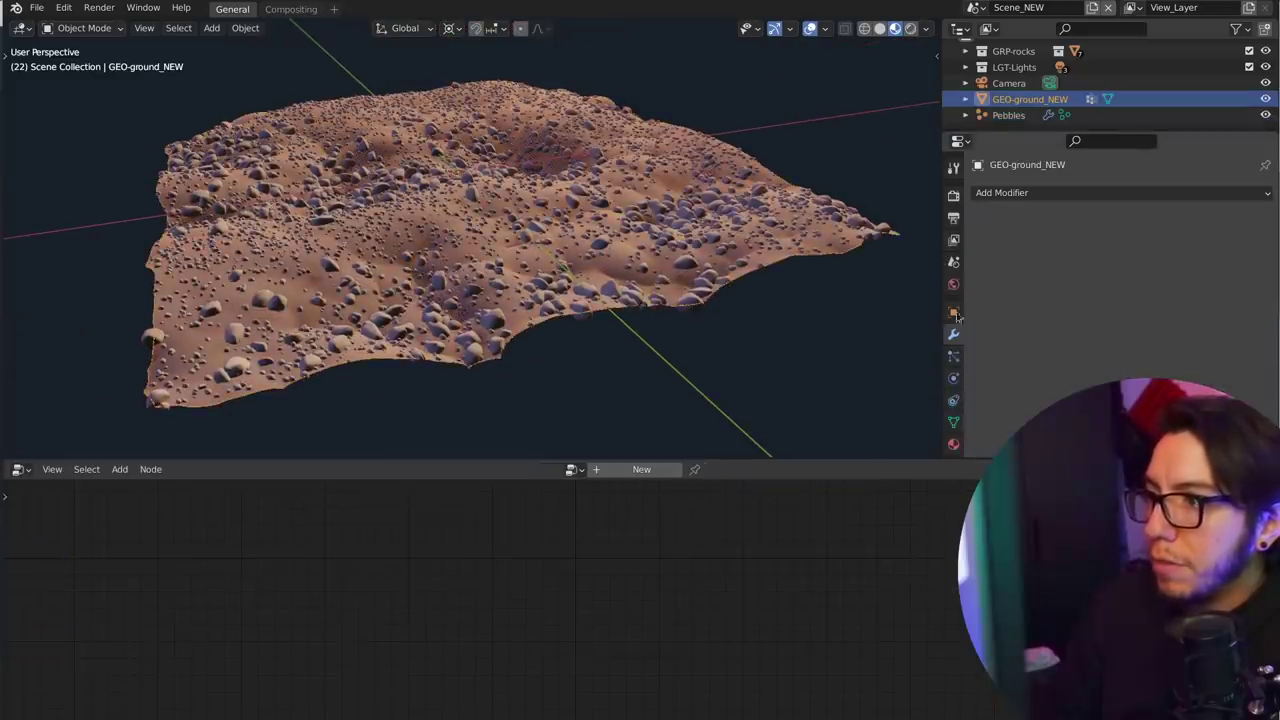
left_click(955, 422)
scroll(1013, 367, "down", 2)
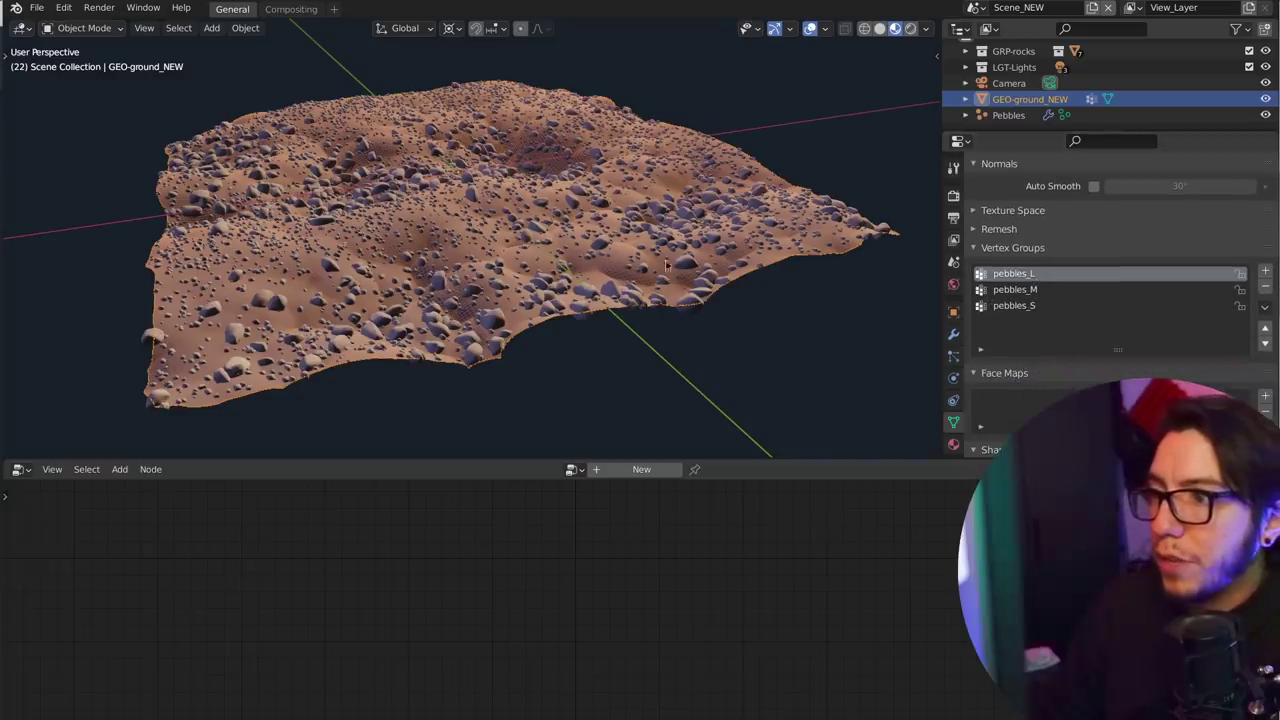
Switch GEO-ground_NEW to Weight Paint mode and set the viewport shading to wireframe to expose the painted weights.
key("ctrl+Tab")
left_click(515, 184)
middle_click_drag(627, 197, 657, 242)
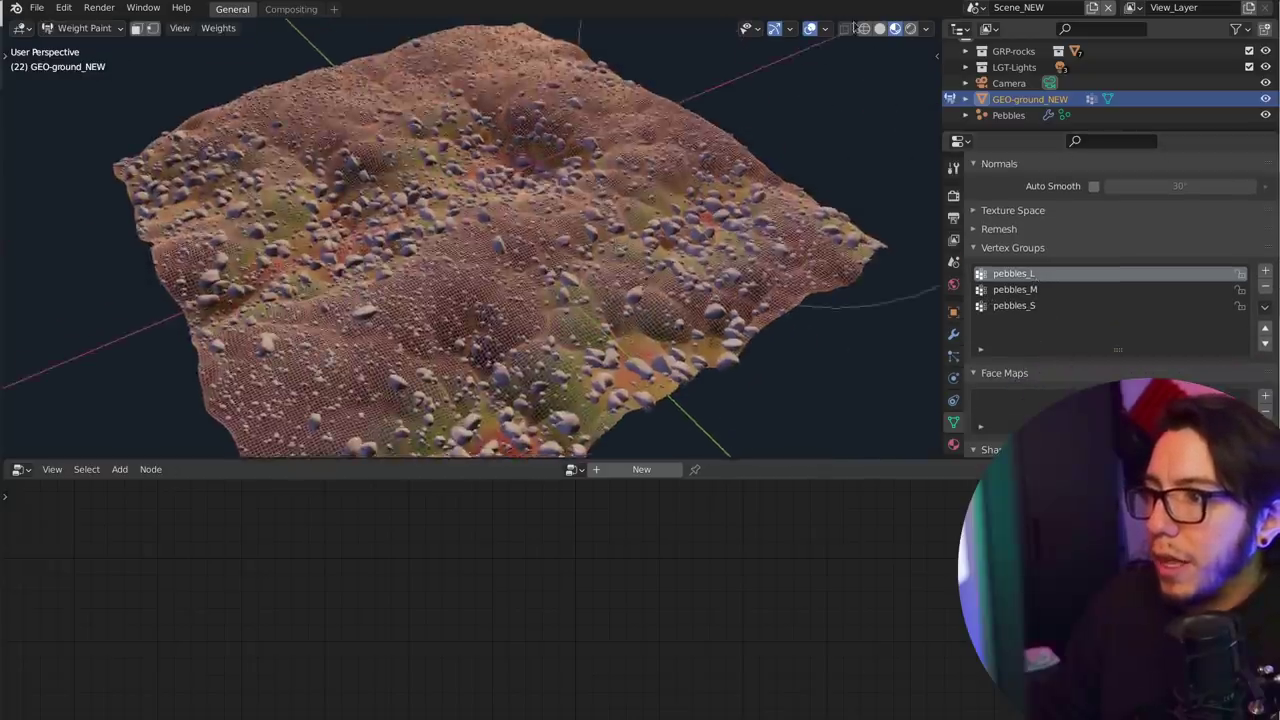
left_click(925, 28)
left_click(880, 29)
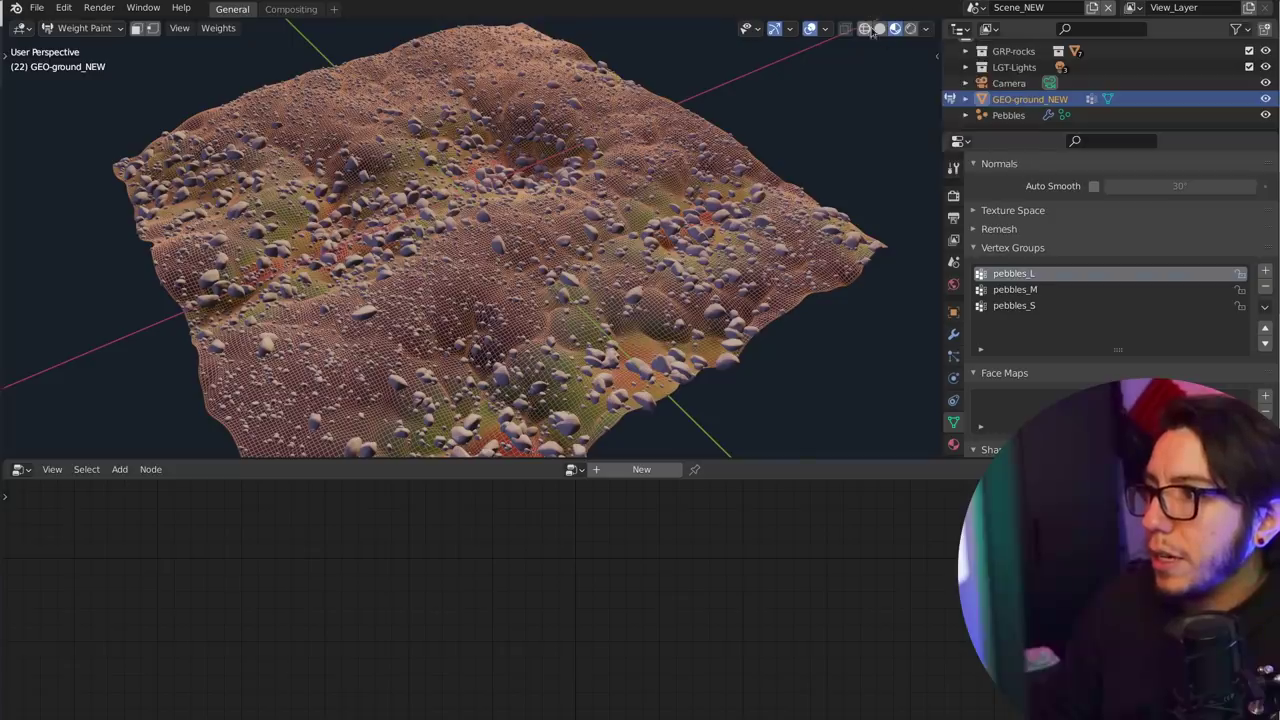
left_click(865, 29)
mouse_move(590, 245)
middle_mouse_down()
mouse_move(560, 215)
mouse_move(585, 310)
mouse_move(586, 233)
mouse_move(620, 250)
middle_mouse_up()
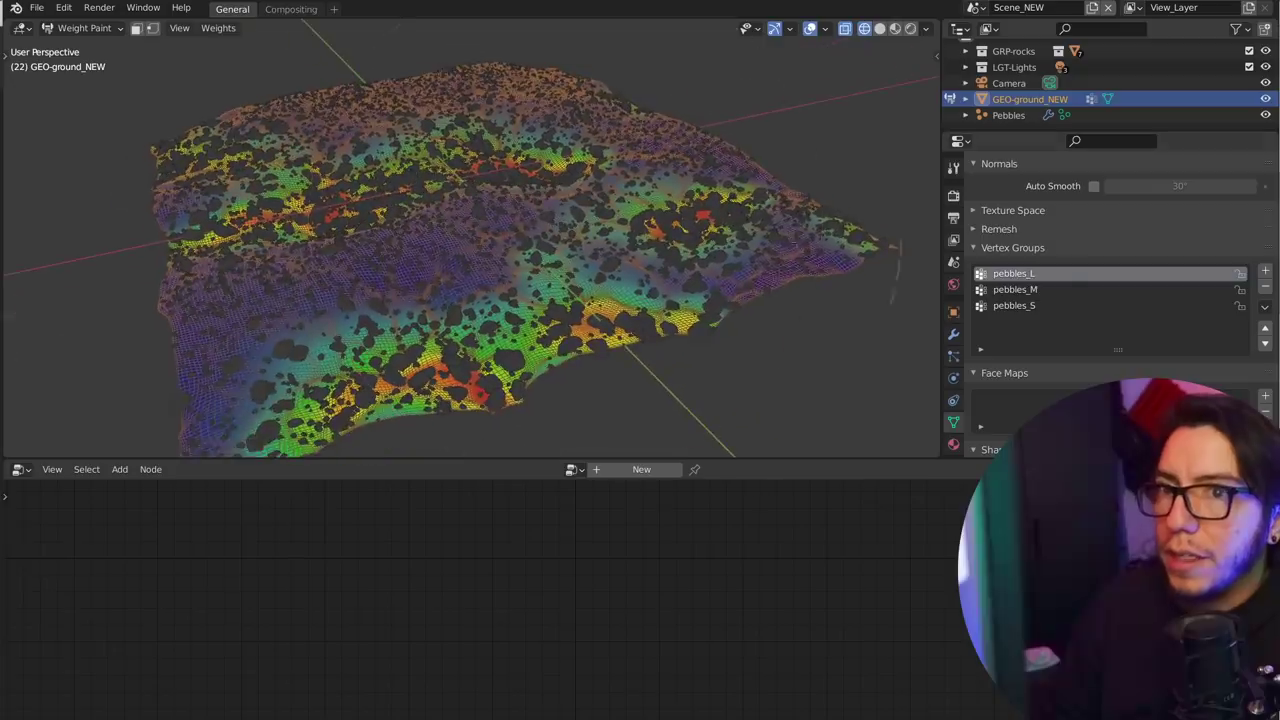
Compare the painted weights of the pebbles_M, pebbles_S and pebbles_L vertex groups on the ground.
left_click(1064, 290)
left_click(1060, 309)
left_click(1051, 278)
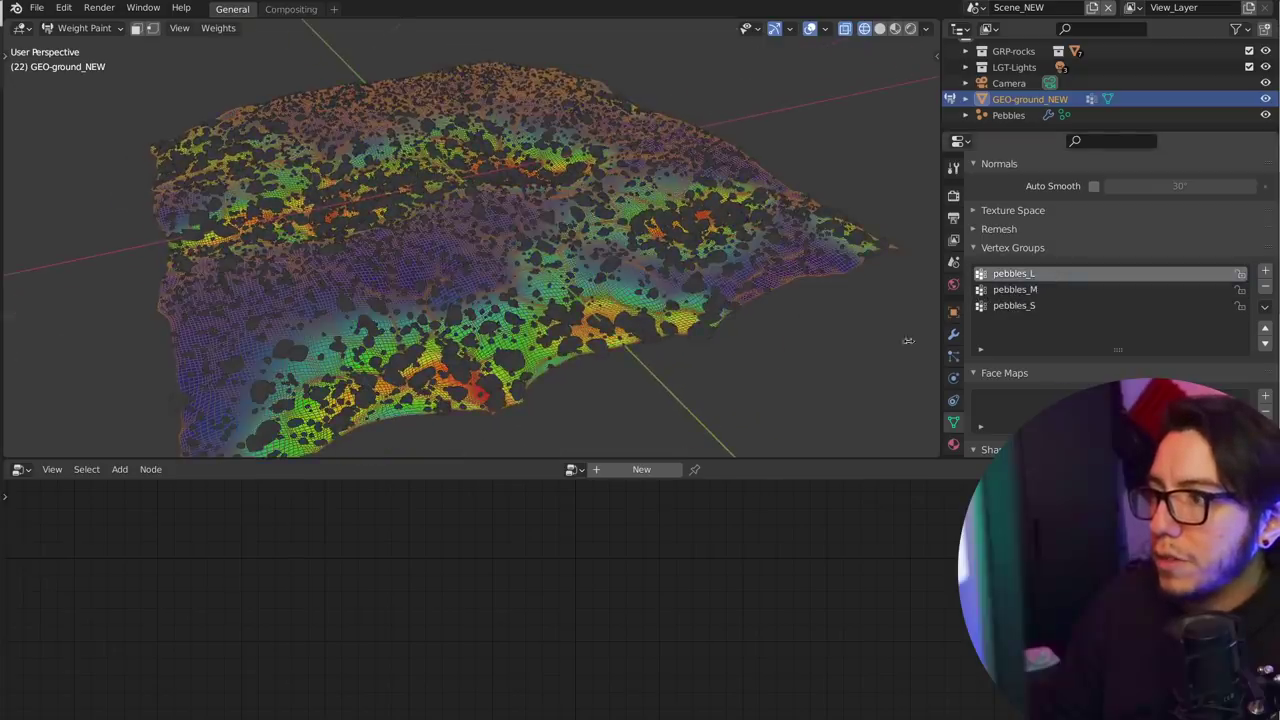
Return the ground to Object Mode and select the Pebbles object.
key("ctrl+Tab")
left_click(440, 220)
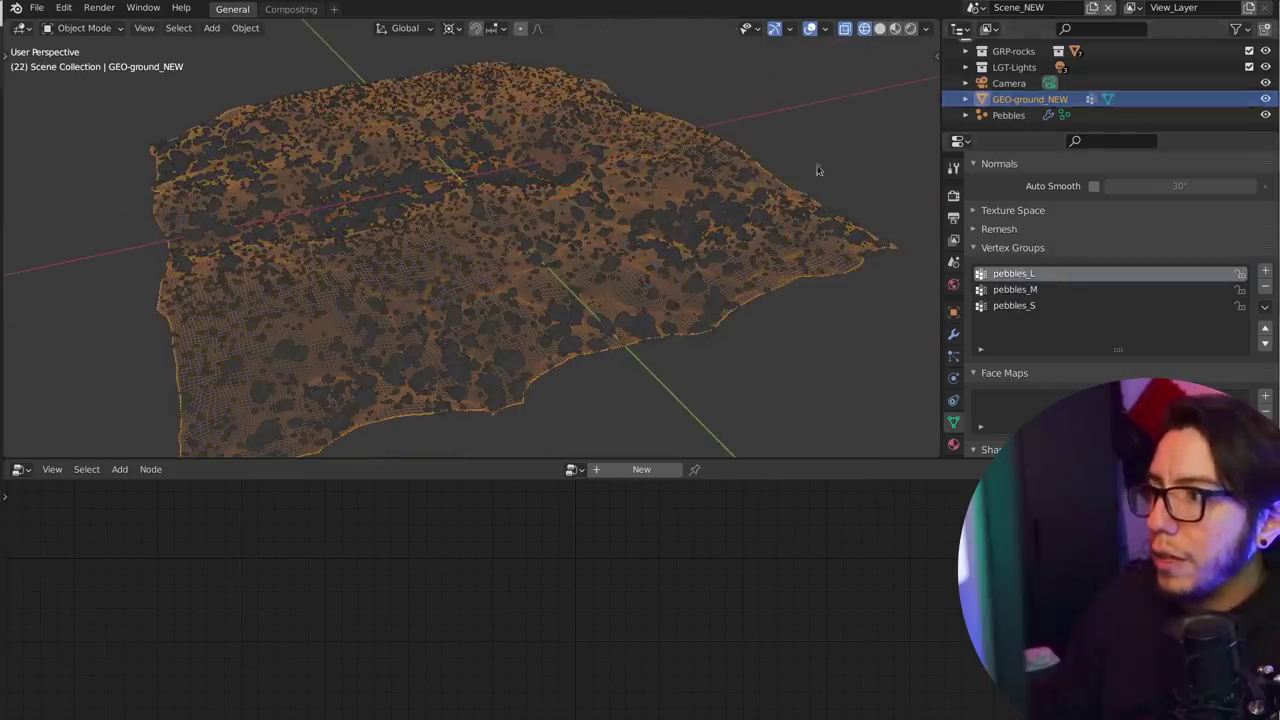
left_click(1008, 115)
Examine the pebbles_L density attribute on the Point Distribute node and the medium and small pebble branches below it.
scroll(466, 604, "down", 2)
scroll(403, 593, "up", 2)
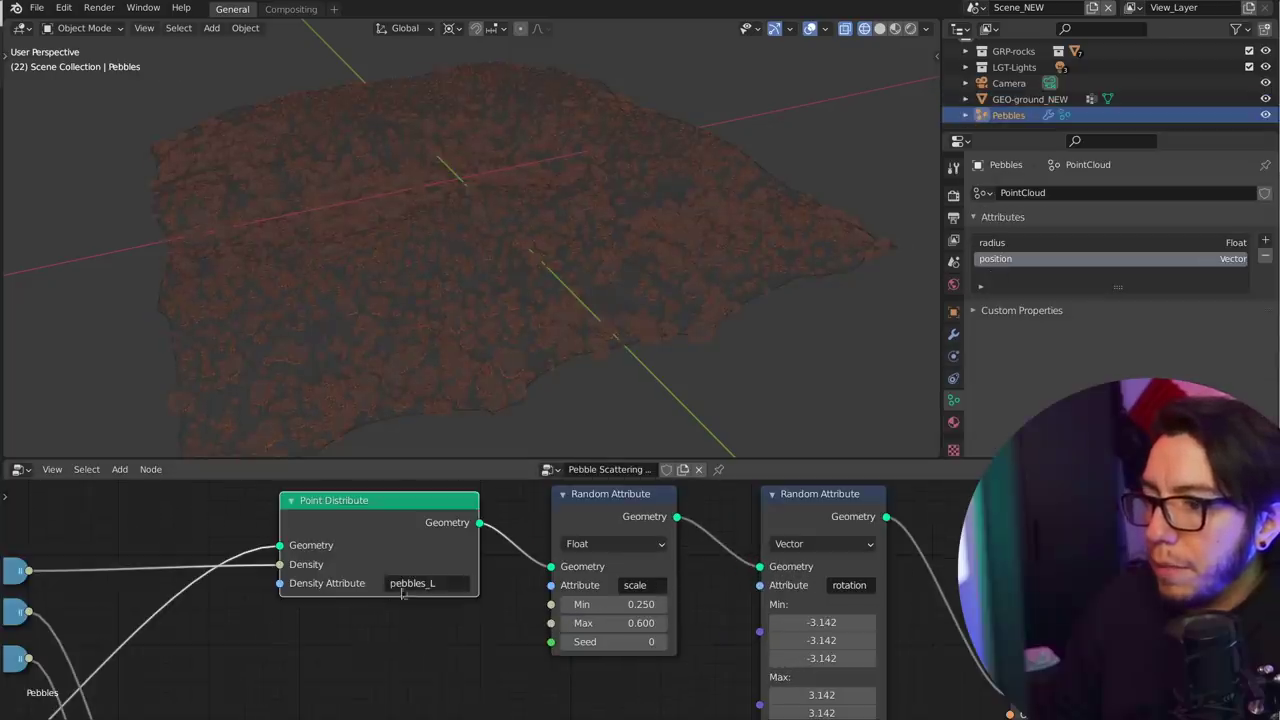
scroll(457, 664, "down", 2)
middle_click_drag(455, 634, 77, 574)
scroll(614, 600, "down", 2)
middle_click_drag(368, 634, 429, 504)
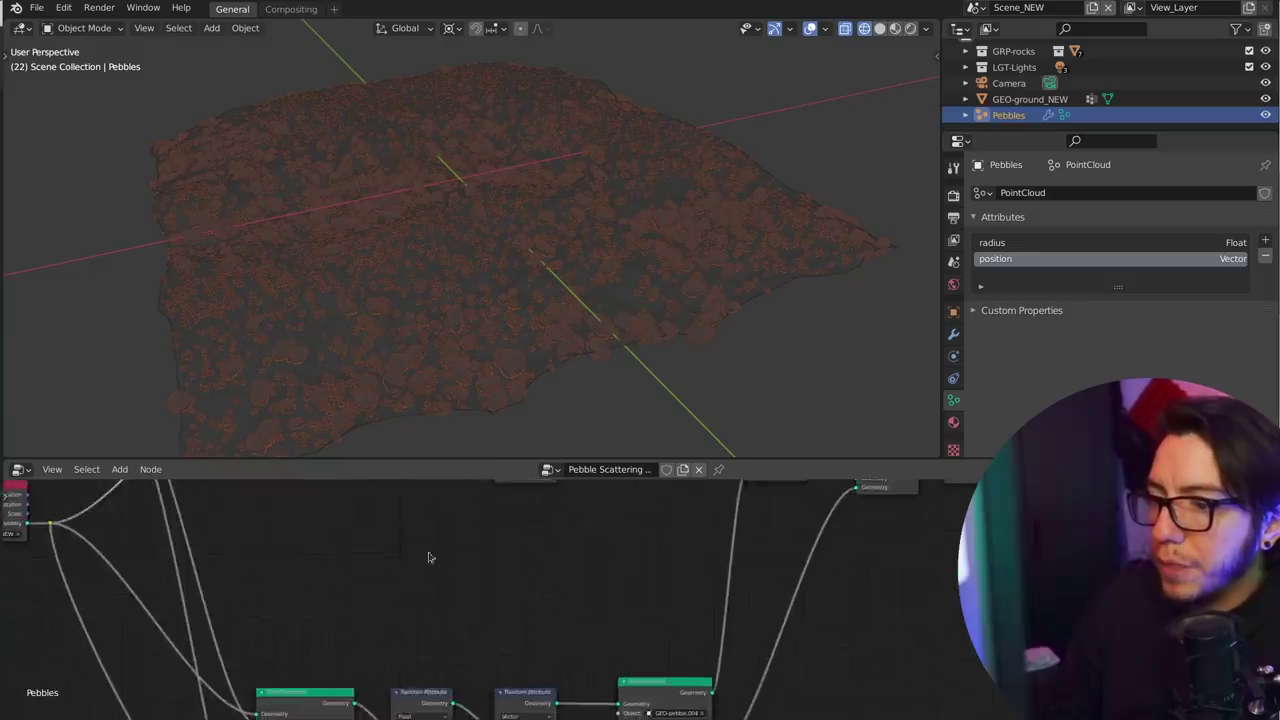
scroll(429, 557, "down", 2)
middle_click_drag(401, 657, 398, 521)
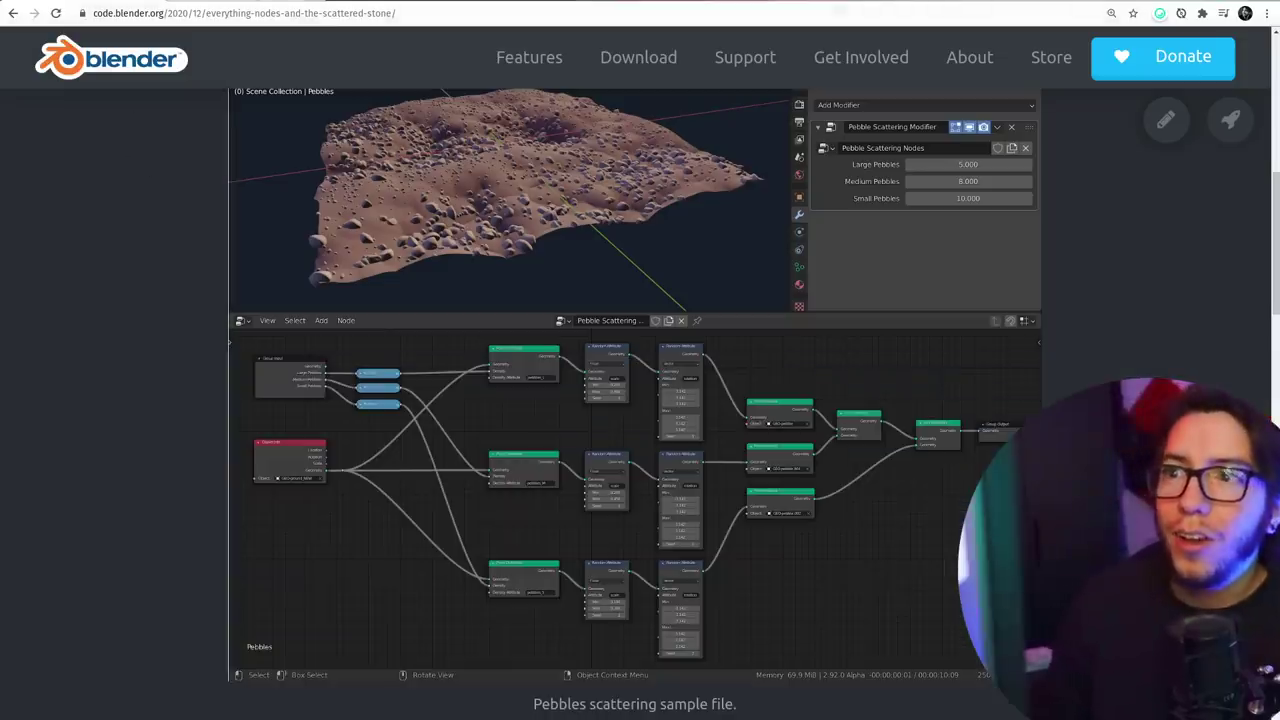
Switch to the browser's YouTube results for "blender geometry nodes", limit them to this week's uploads and browse the videos.
left_click(200, 3)
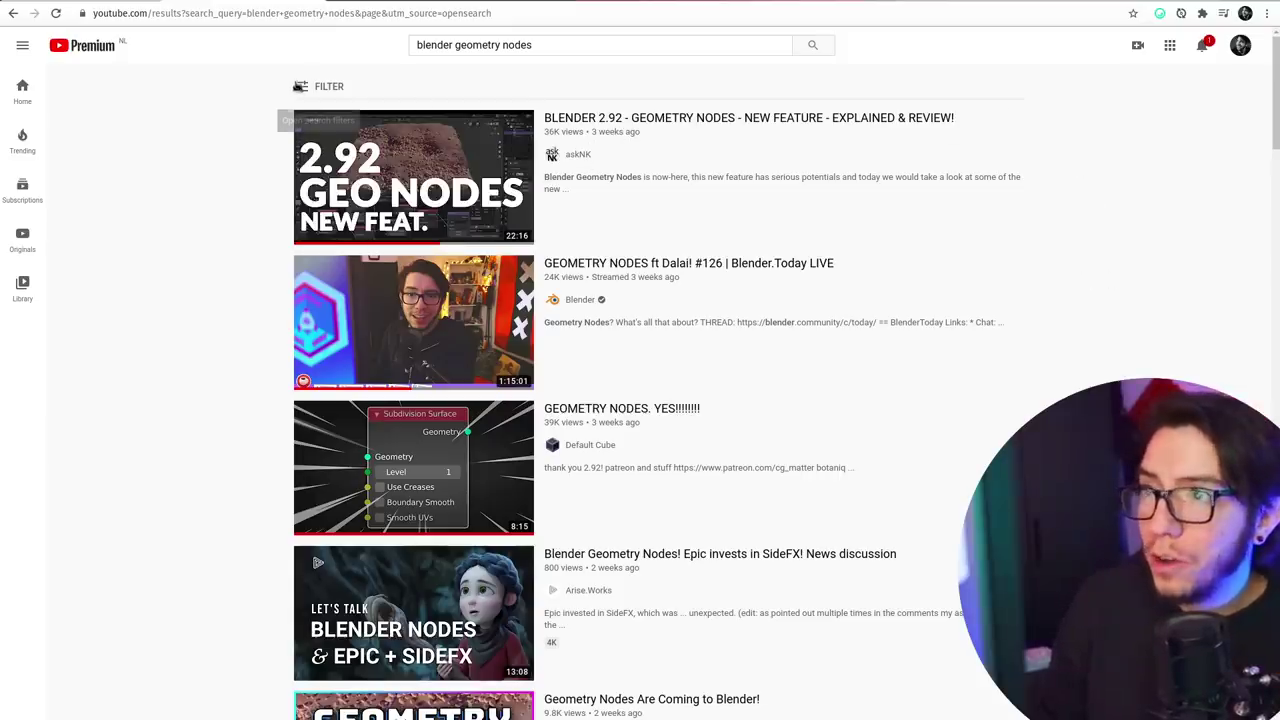
left_click(315, 87)
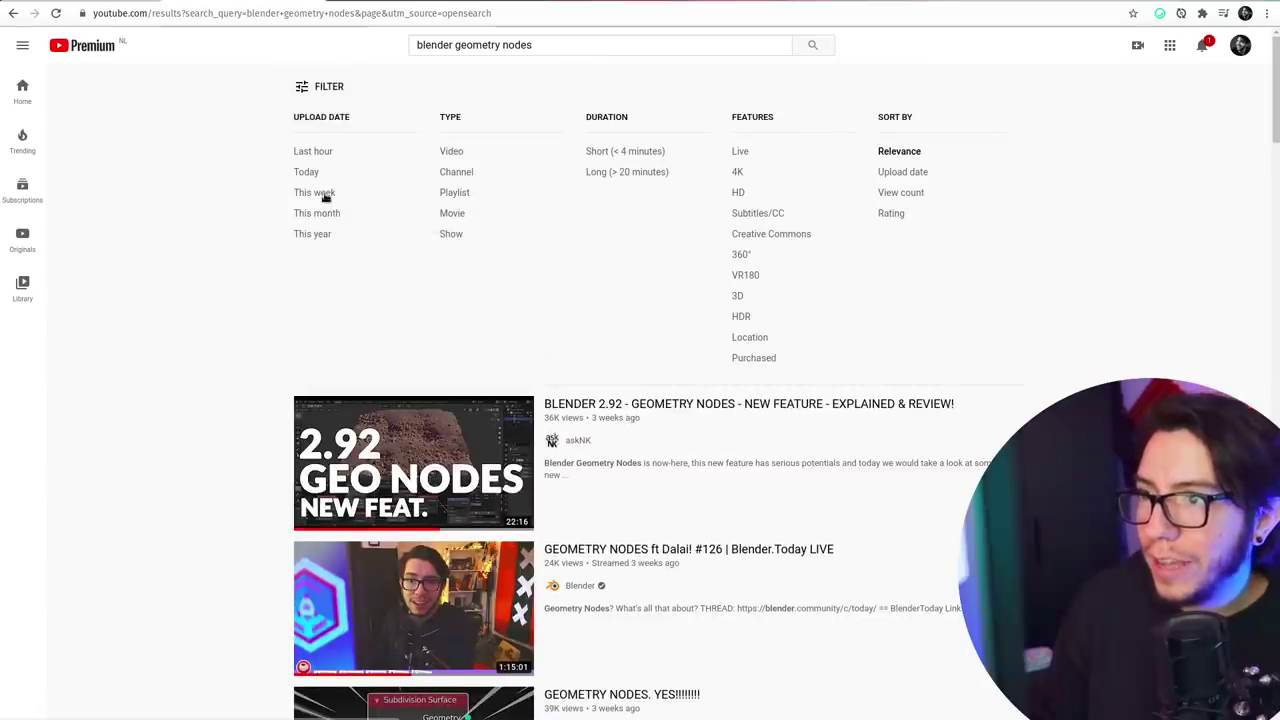
left_click(318, 193)
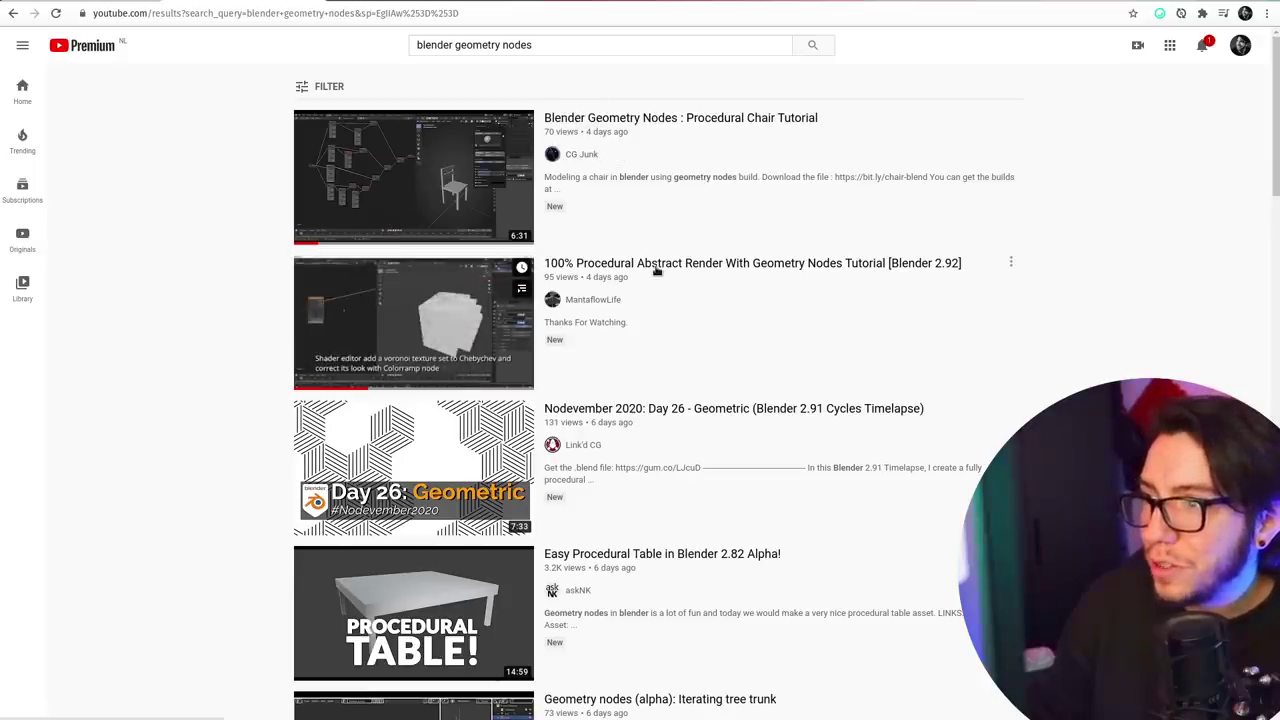
scroll(661, 268, "down", 3)
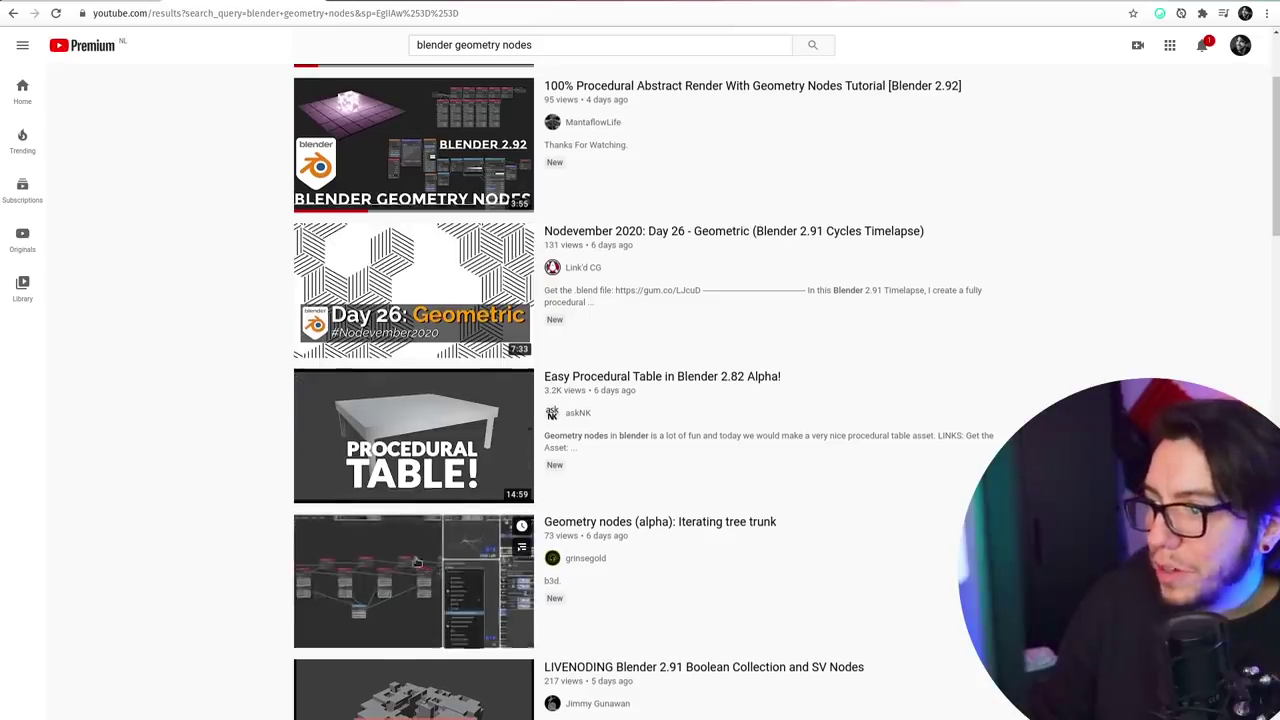
scroll(286, 457, "down", 3)
scroll(211, 394, "up", 6)
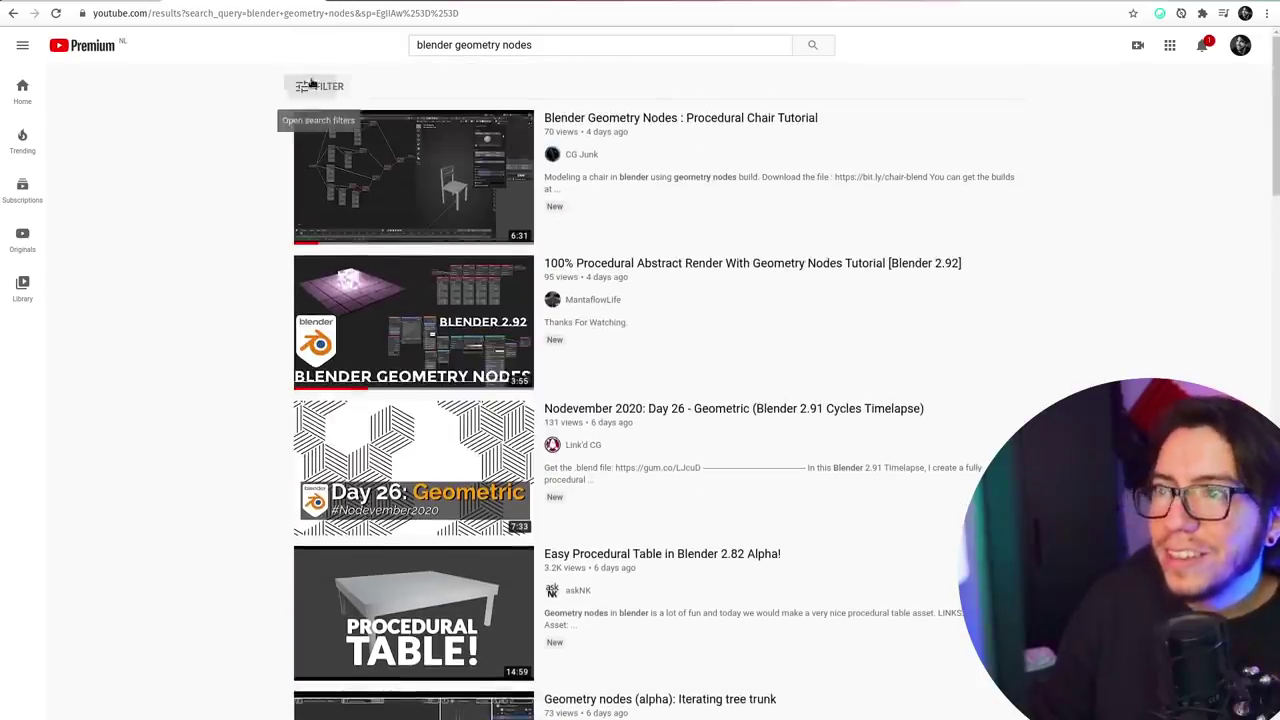
Remove the This week upload-date filter and browse the full list of Geometry Nodes videos.
left_click(318, 86)
left_click(348, 193)
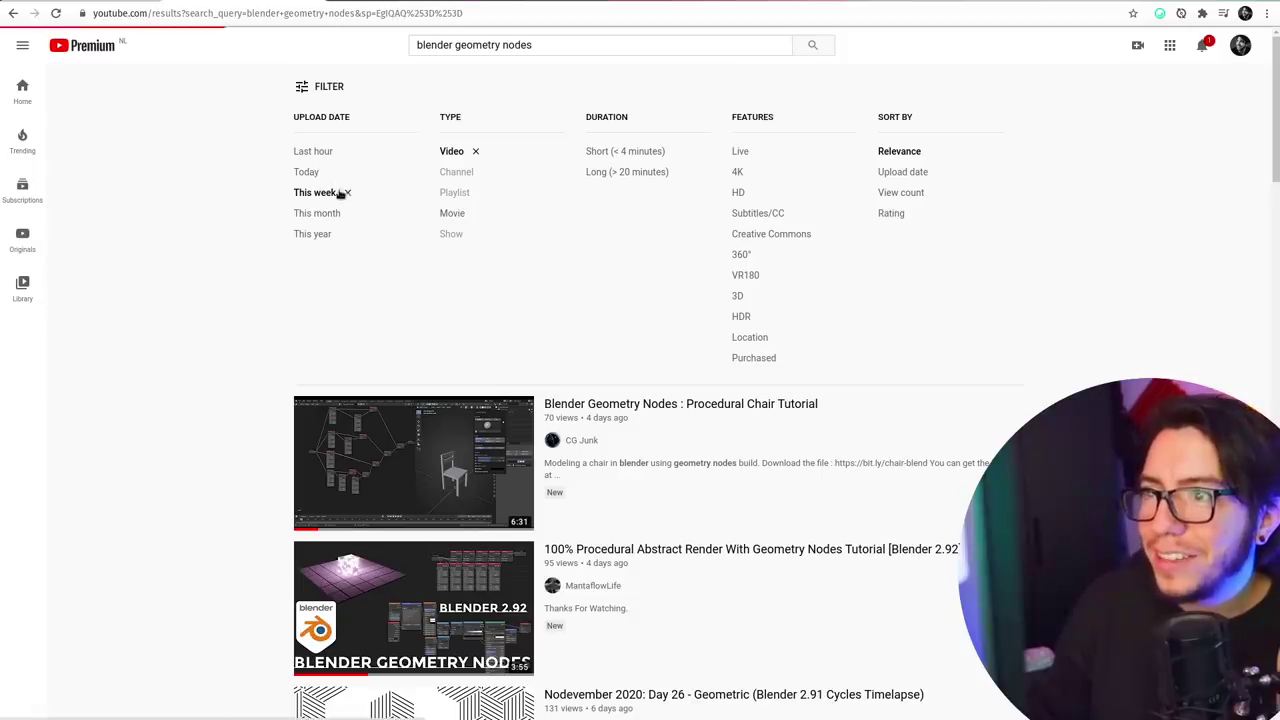
scroll(120, 266, "down", 3)
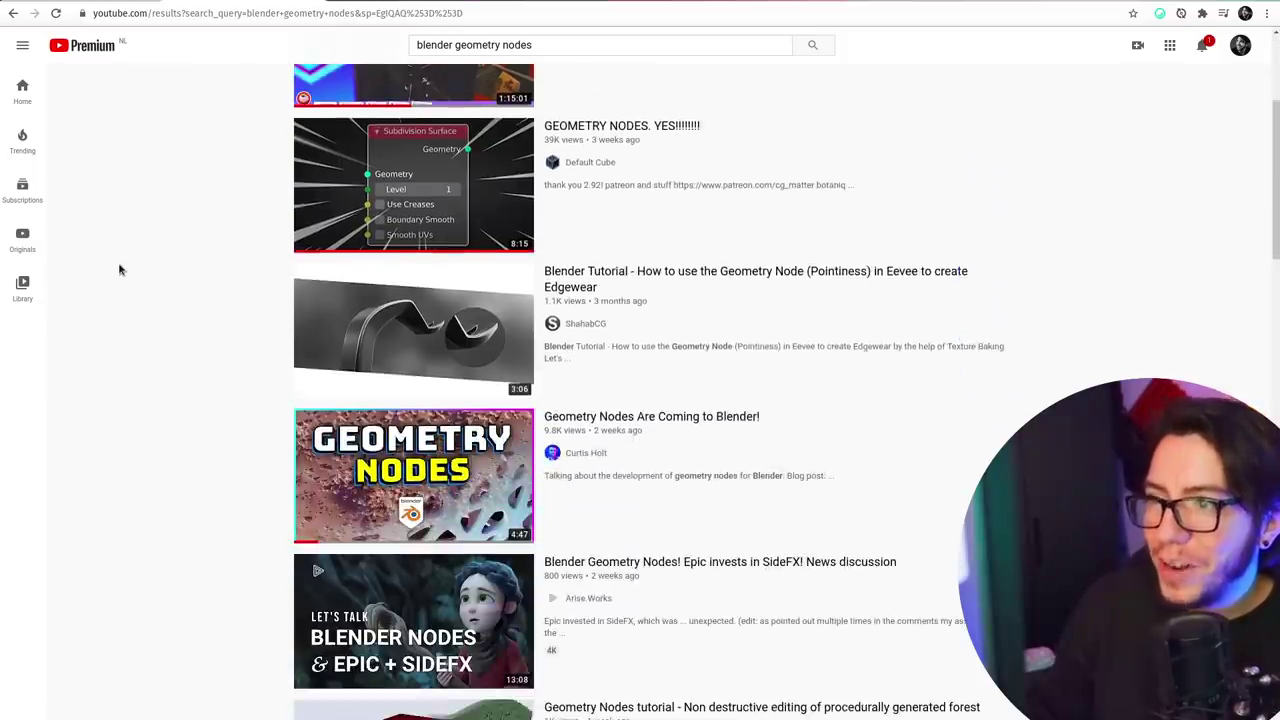
scroll(119, 269, "down", 2)
scroll(119, 269, "down", 4)
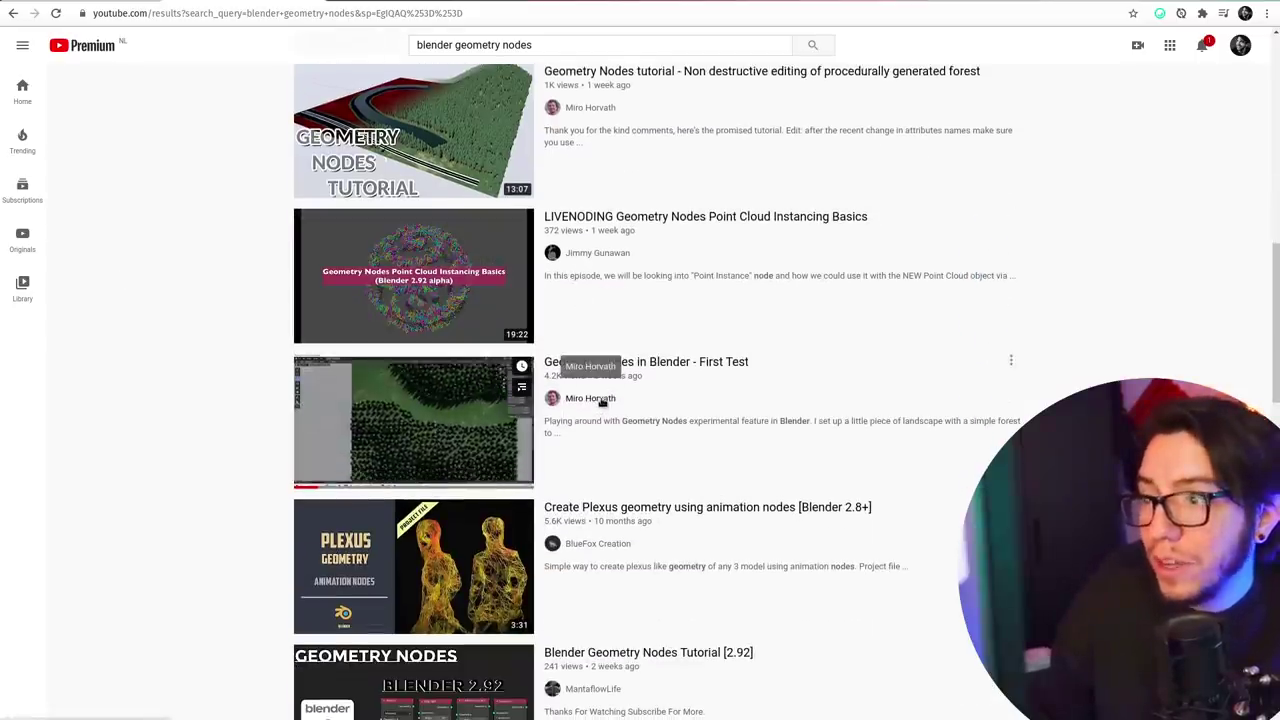
scroll(257, 397, "down", 5)
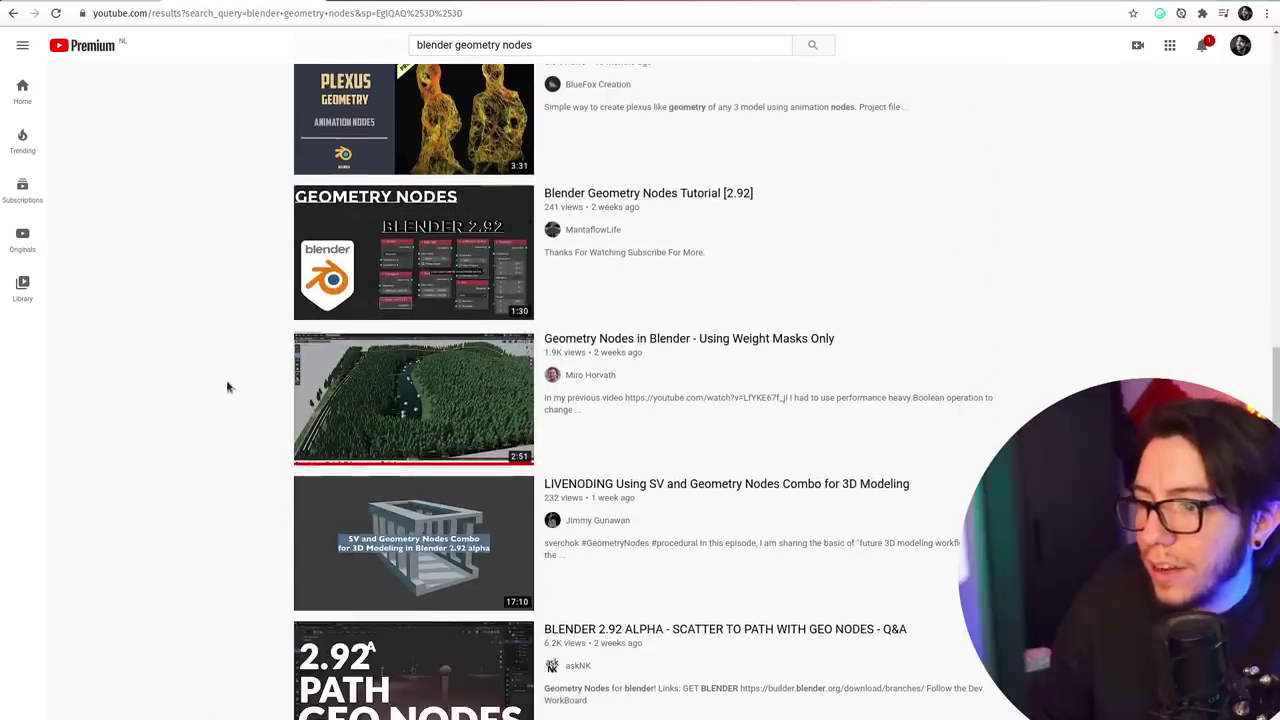
scroll(190, 370, "down", 2)
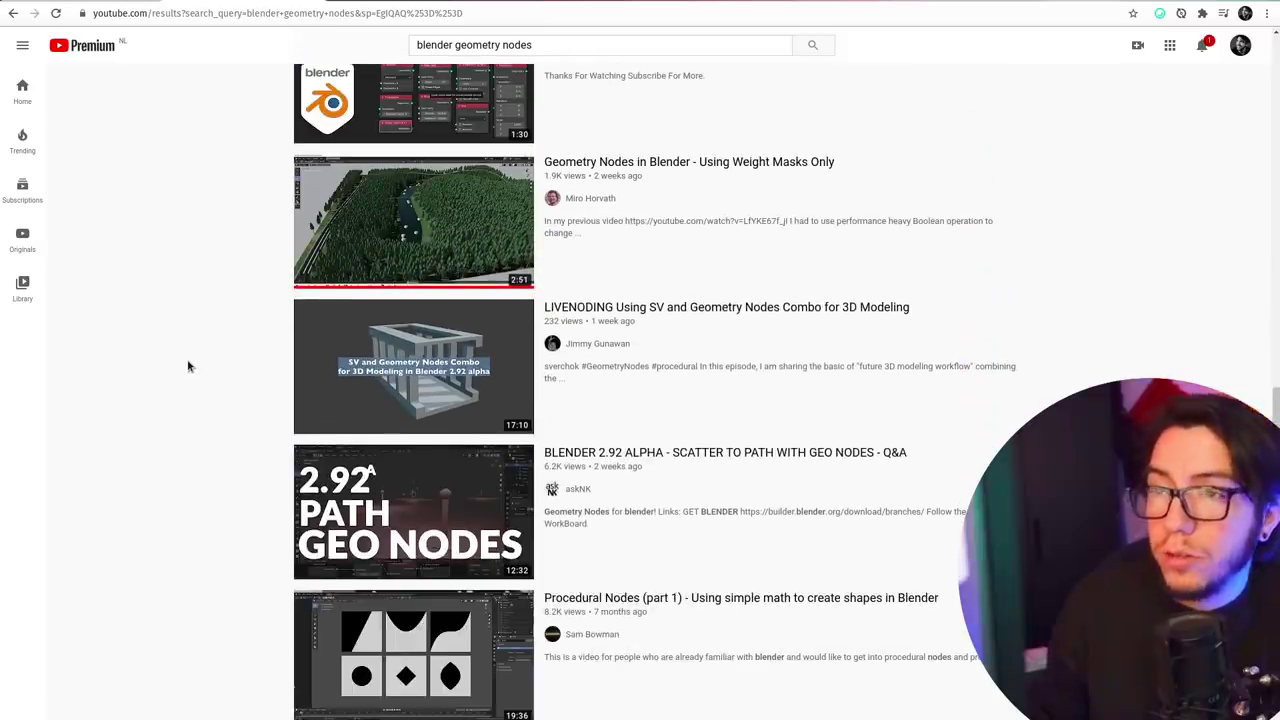
Open devtalk.blender.org in a new browser tab and go to the start of its Geometry Nodes topic.
key("ctrl+t")
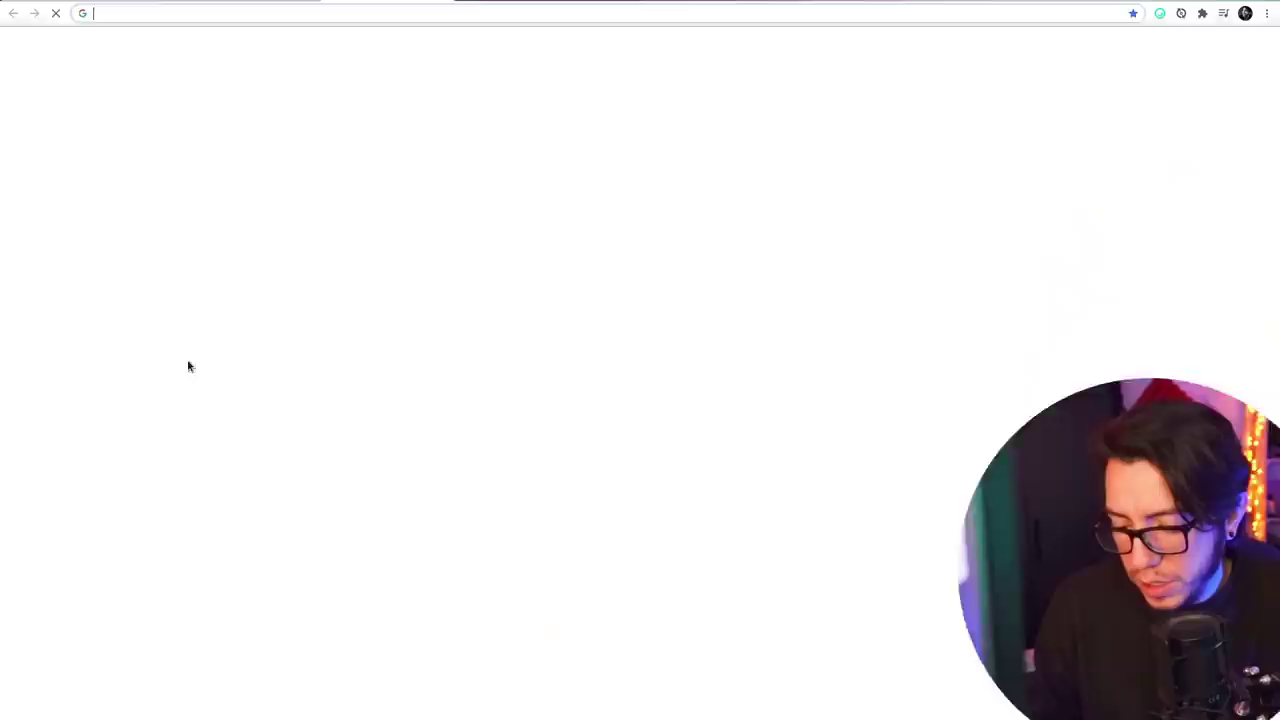
type("devt")
key("Return")
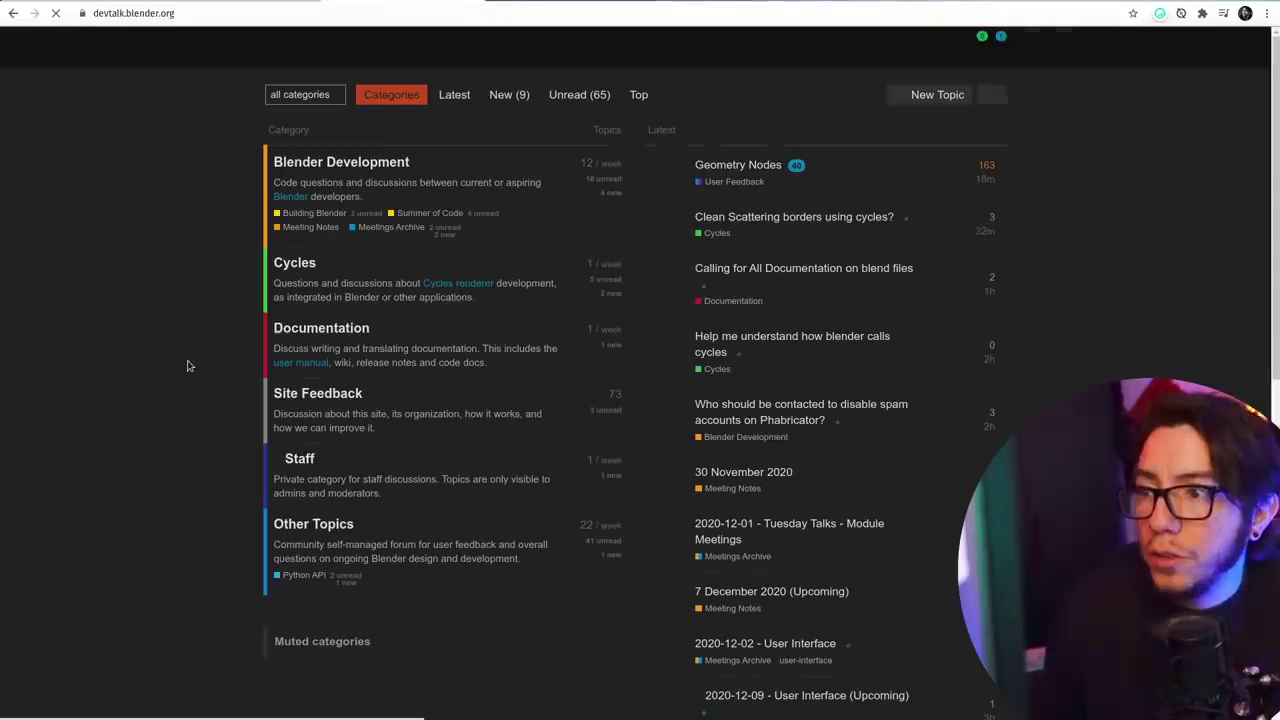
left_click(750, 166)
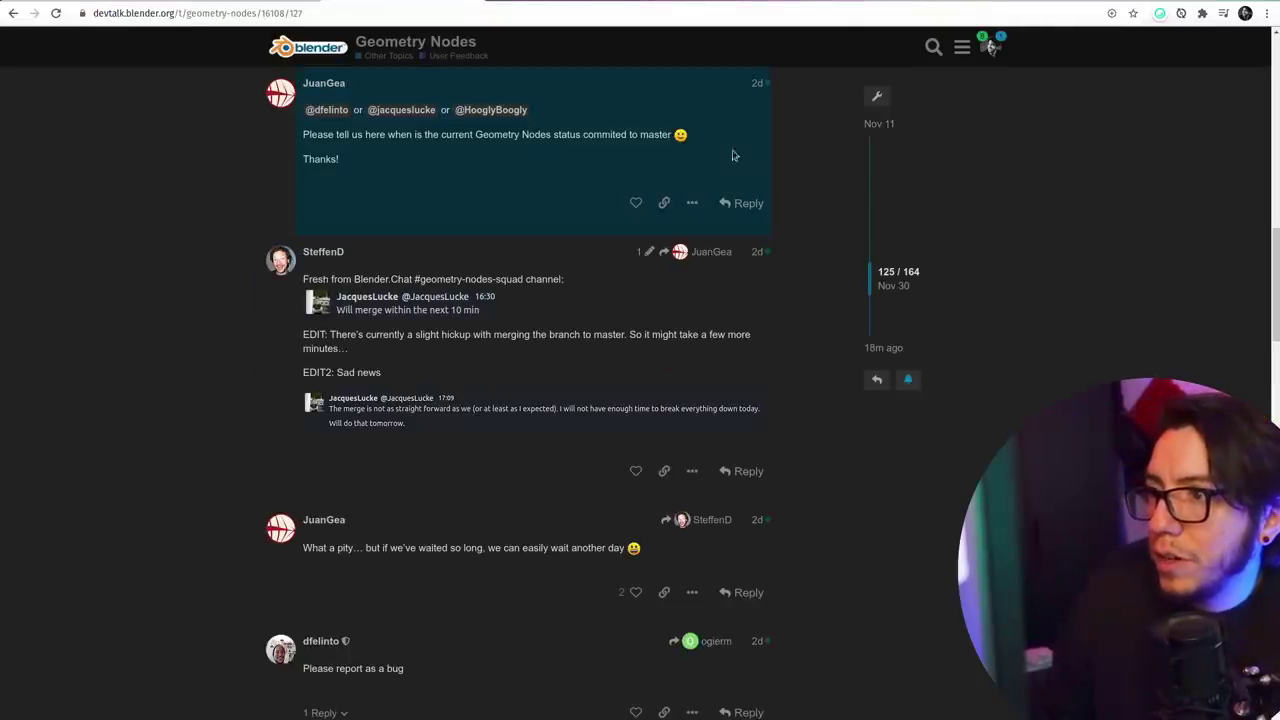
left_click(882, 123)
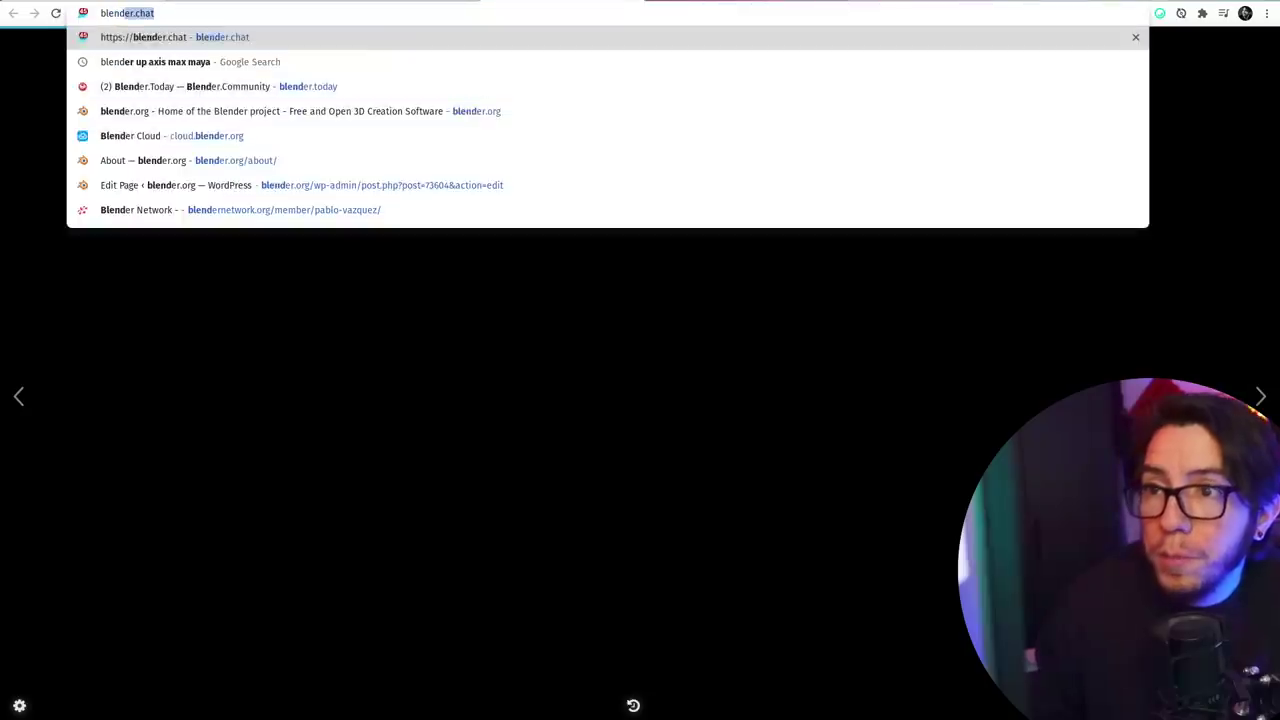
Open the Blender experimental builds page using the address blender.org/experimental.
type("rg/pe")
key("BackSpace")
key("BackSpace")
type("experm")
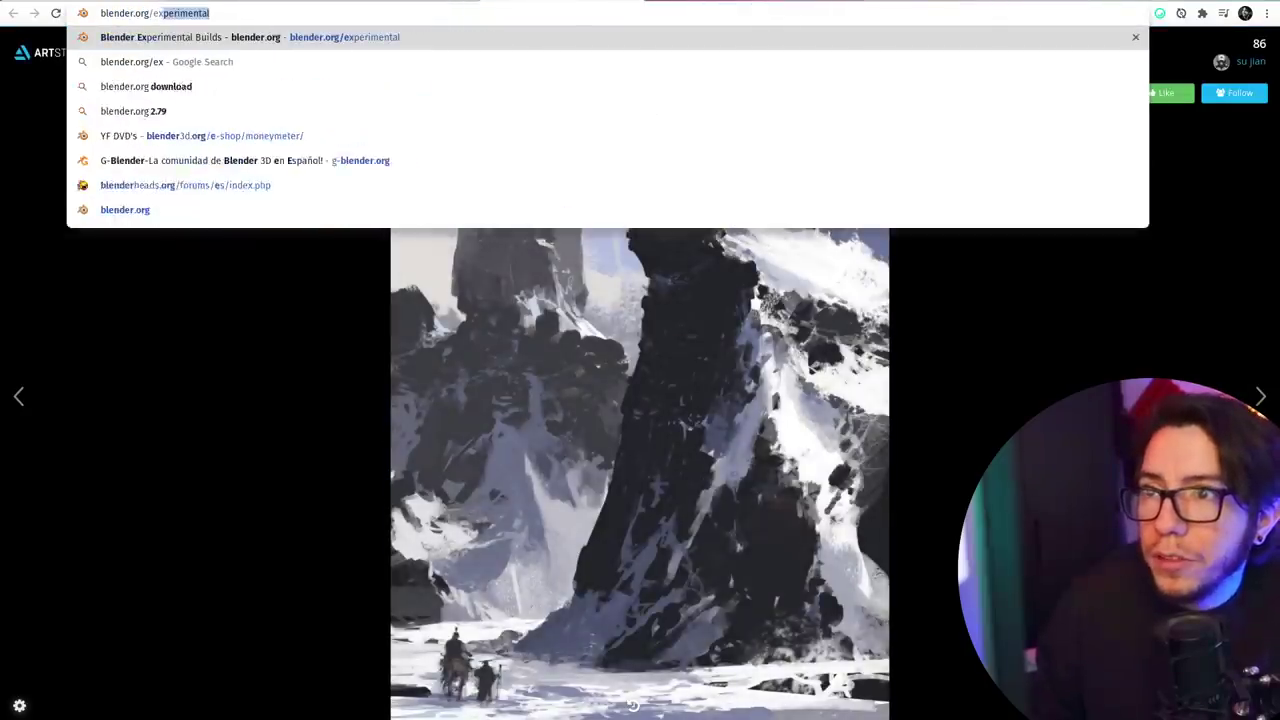
key("BackSpace")
key("BackSpace")
type("imental")
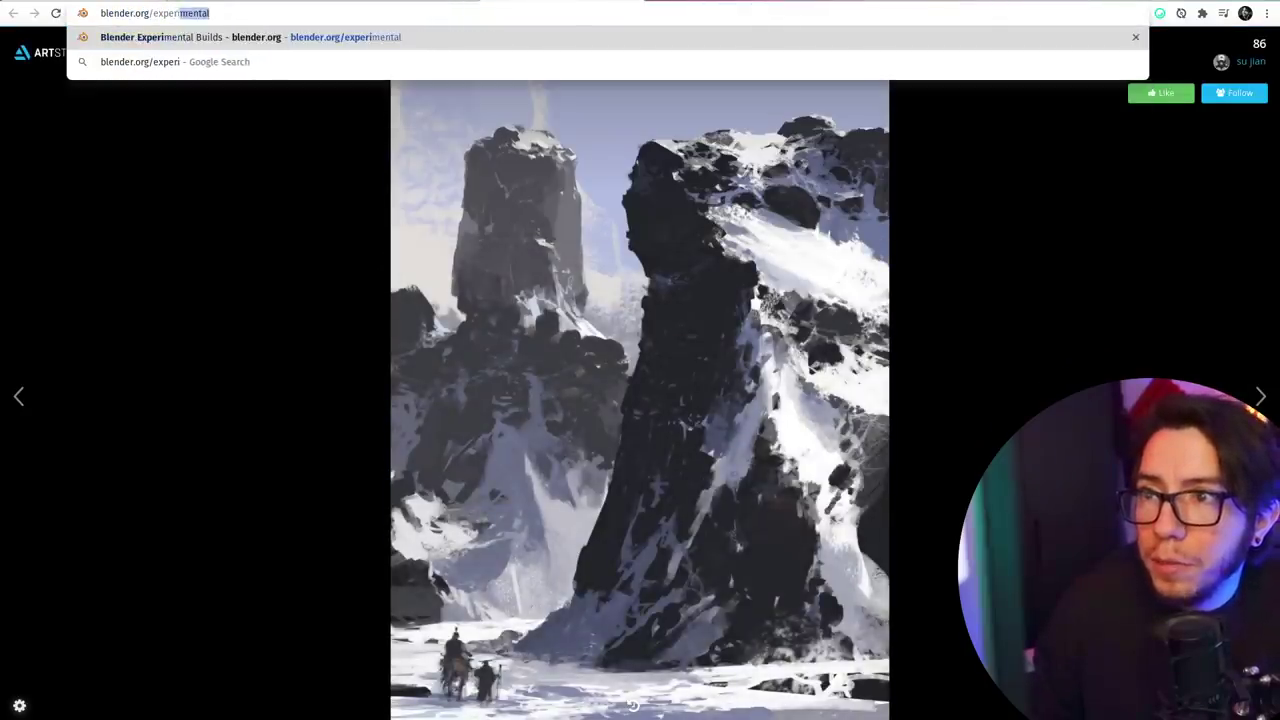
key("Return")
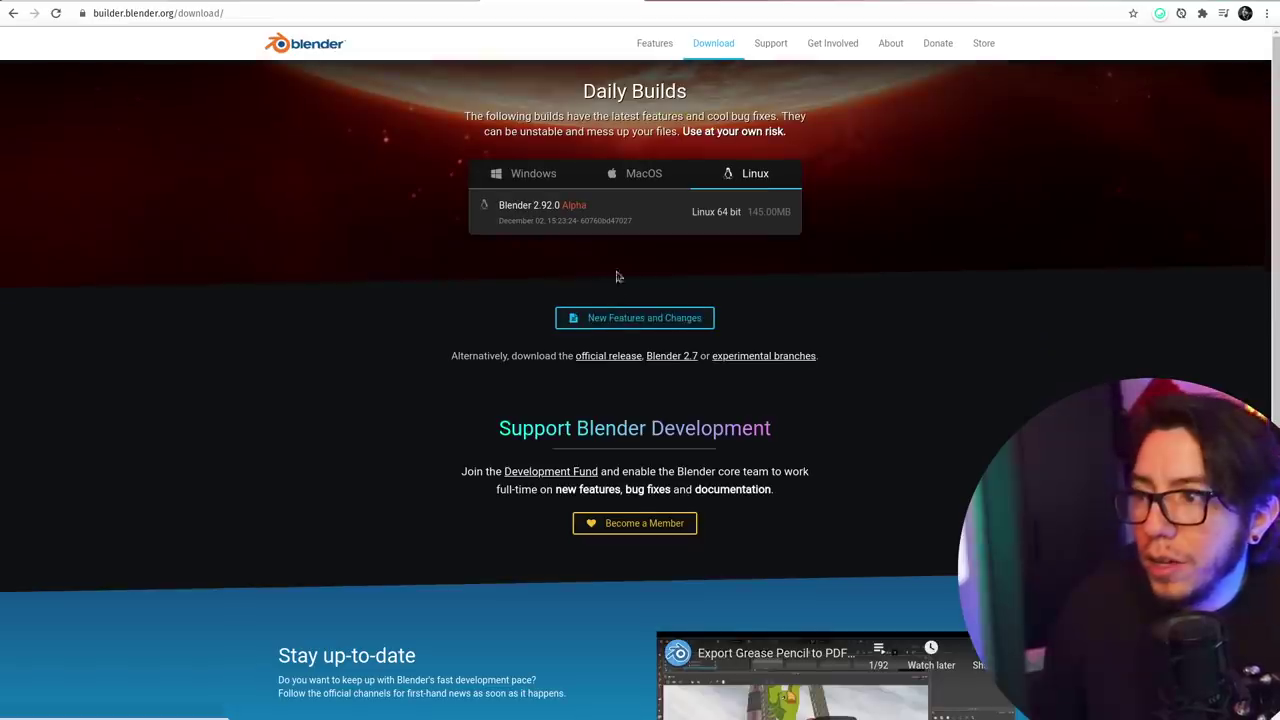